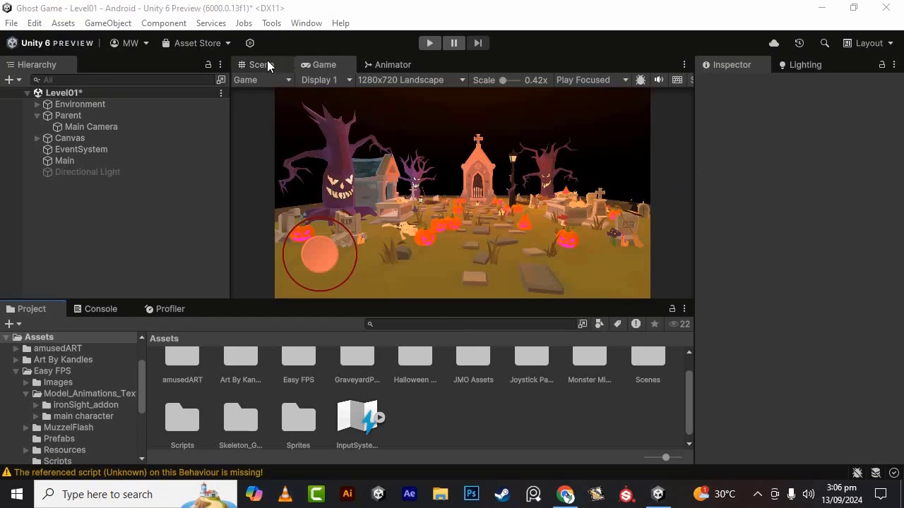
Switch to the Scene view and open Easy FPS > Model_Animations_Textures > main character, collapsing the FPS_Character model's sub-assets.
{"action": "left_click", "coordinate": [261, 64]}
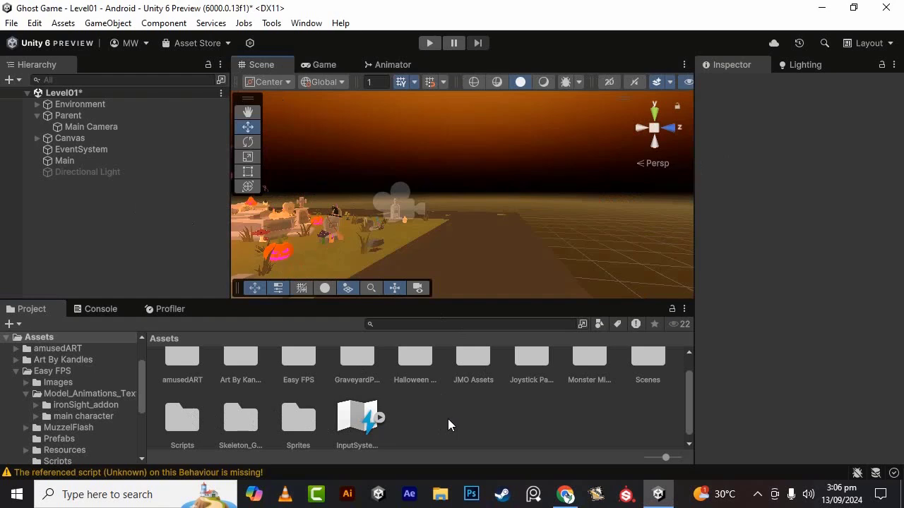
{"action": "left_click_drag", "start_coordinate": [696, 369], "coordinate": [719, 371]}
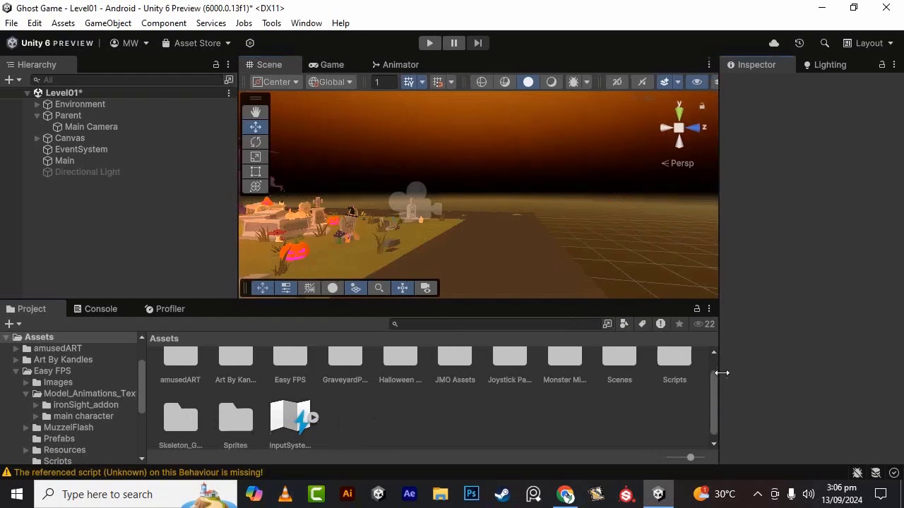
{"action": "scroll", "coordinate": [435, 407], "scroll_direction": "up", "scroll_amount": 2}
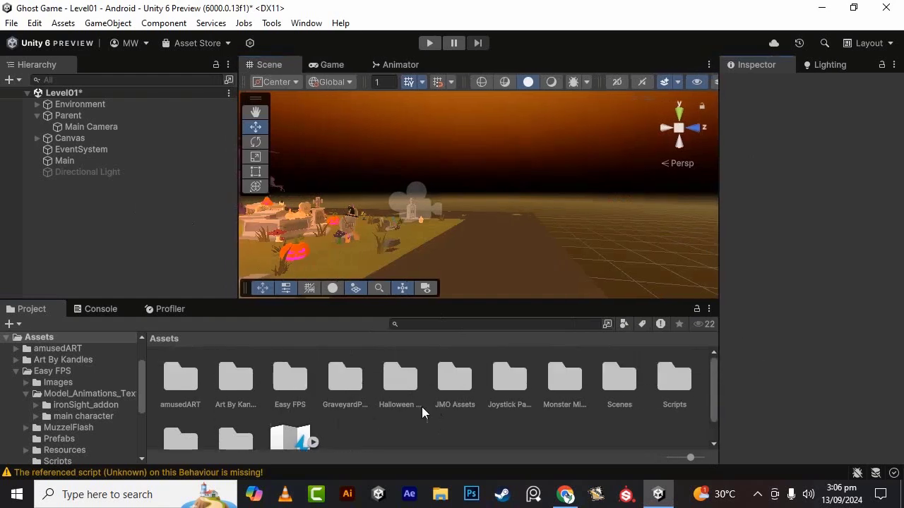
{"action": "double_click", "coordinate": [289, 381]}
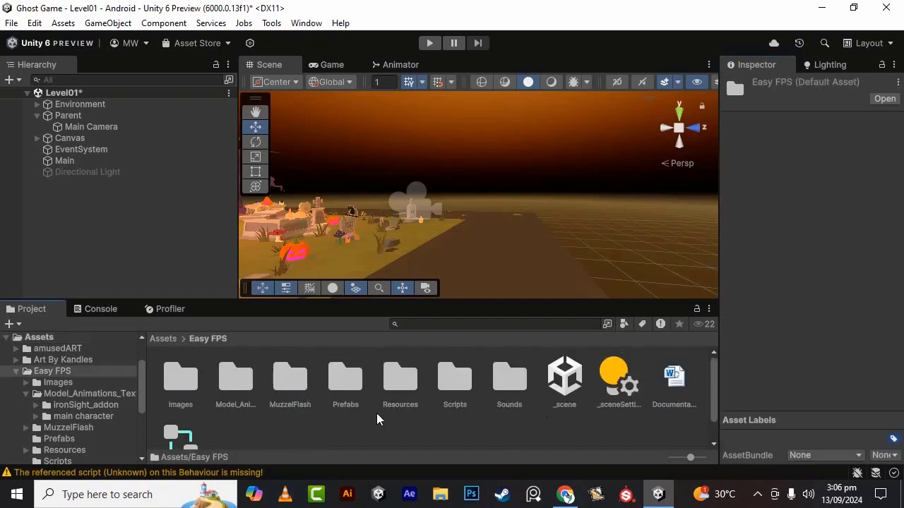
{"action": "left_click", "coordinate": [363, 426]}
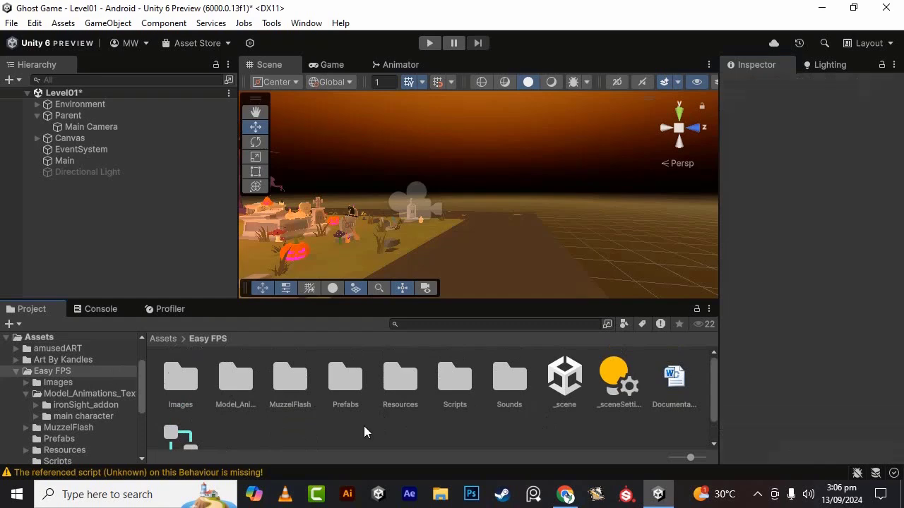
{"action": "double_click", "coordinate": [236, 377]}
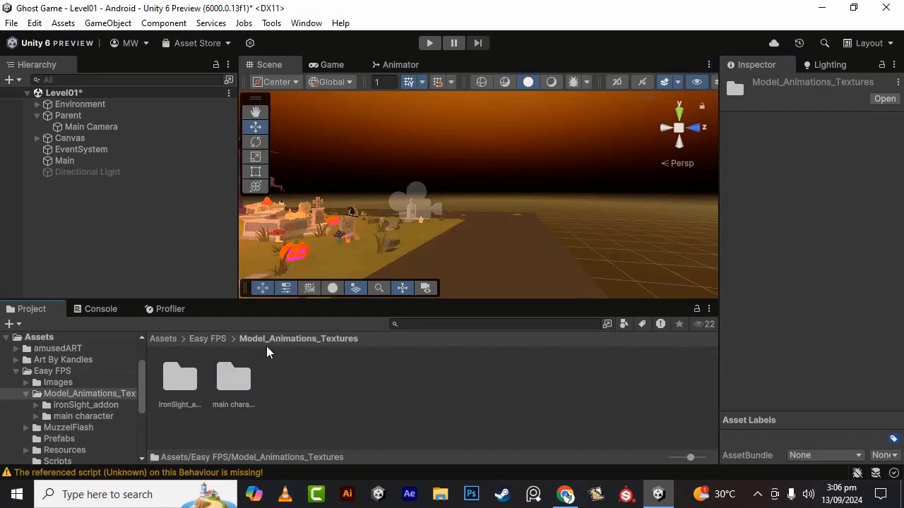
{"action": "double_click", "coordinate": [250, 379]}
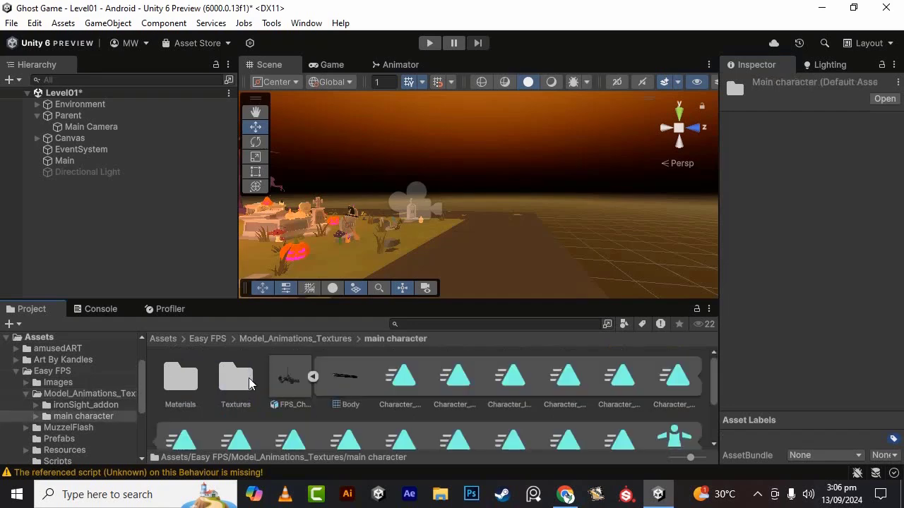
{"action": "left_click", "coordinate": [312, 378]}
Delete the pl animator controller from the main character folder.
{"action": "left_click", "coordinate": [329, 388]}
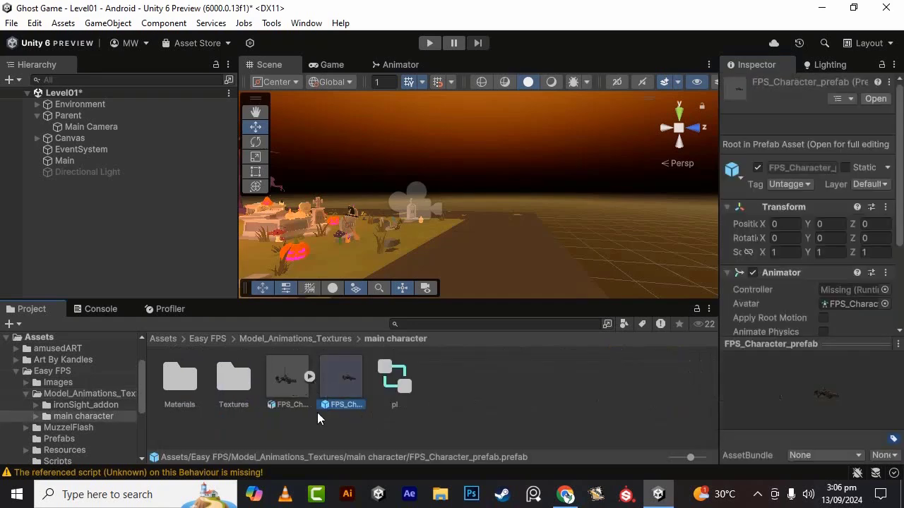
{"action": "left_click", "coordinate": [284, 390]}
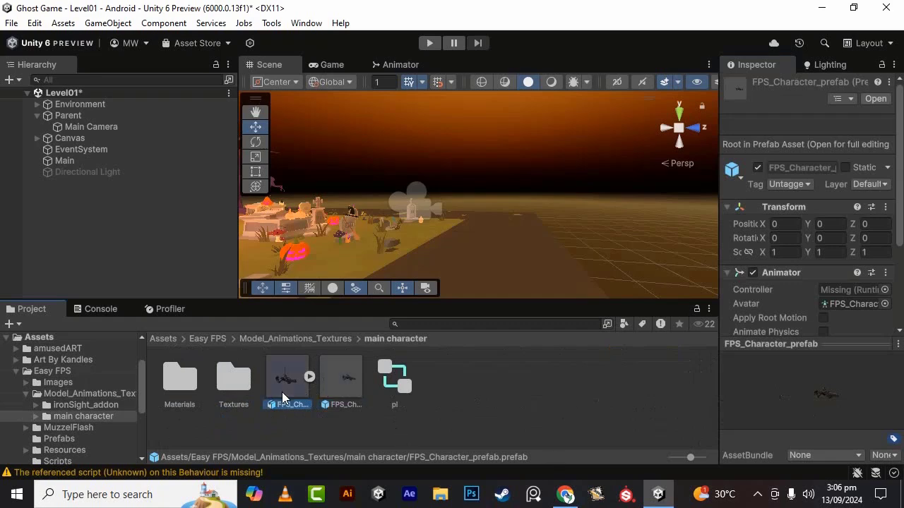
{"action": "left_click", "coordinate": [402, 391]}
{"action": "left_click", "coordinate": [534, 417]}
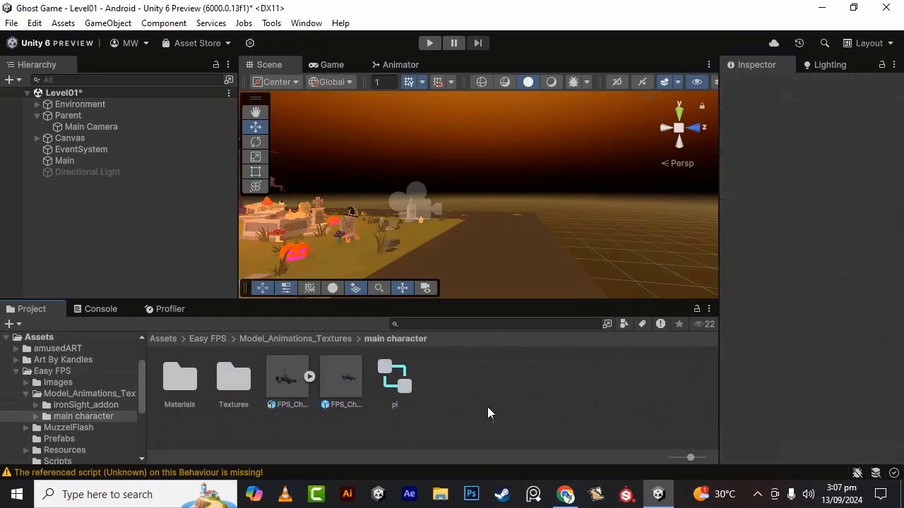
{"action": "key", "text": "Delete"}
{"action": "left_click", "coordinate": [405, 397]}
{"action": "key", "text": "Delete"}
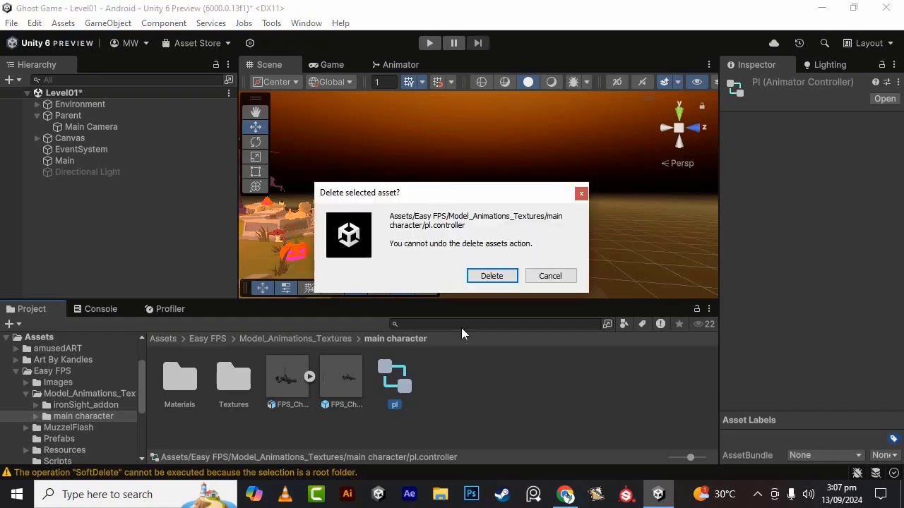
{"action": "left_click", "coordinate": [491, 276]}
Add the FPS_Character model to the Level01 scene and frame it to inspect its arms and weapons.
{"action": "left_click", "coordinate": [305, 392]}
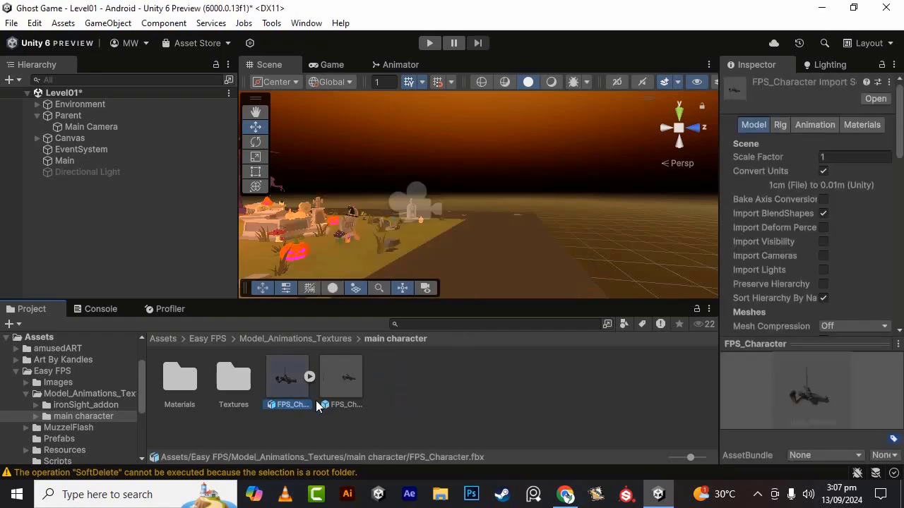
{"action": "left_click_drag", "start_coordinate": [288, 401], "coordinate": [120, 247]}
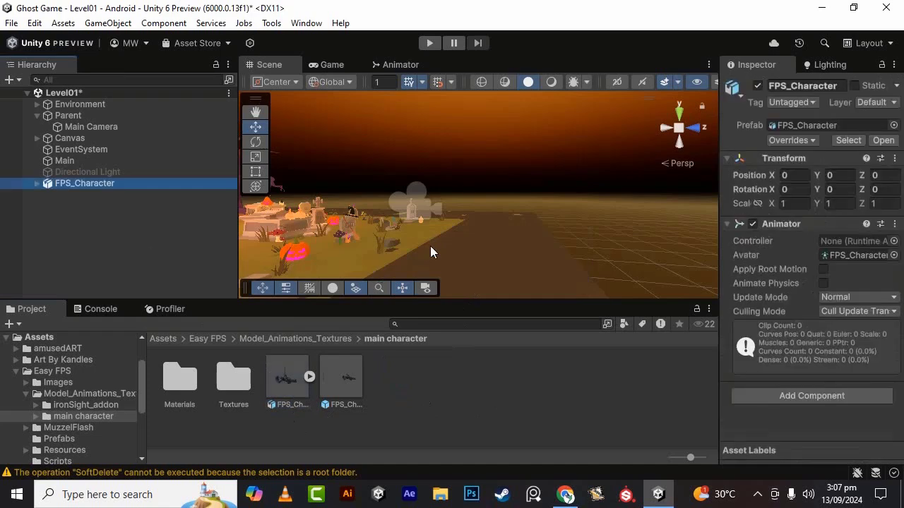
{"action": "key", "text": "f"}
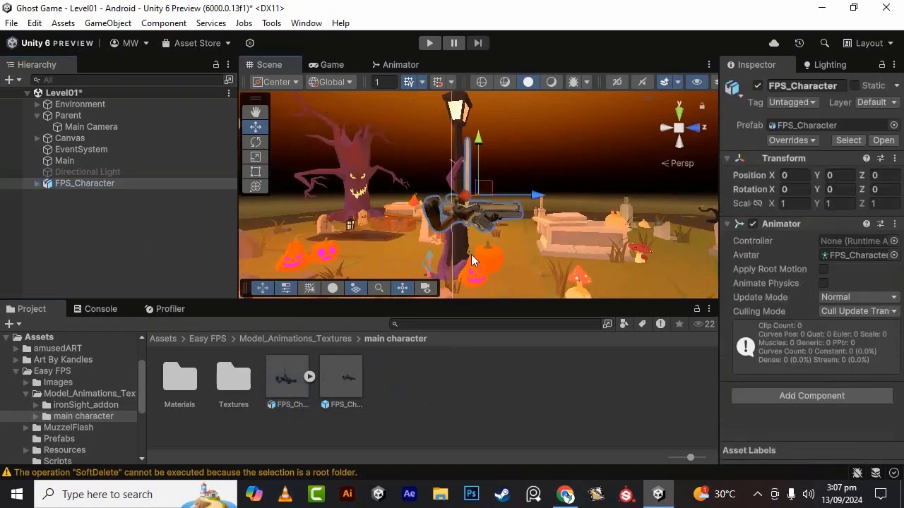
{"action": "scroll", "coordinate": [494, 187], "scroll_direction": "up", "scroll_amount": 5}
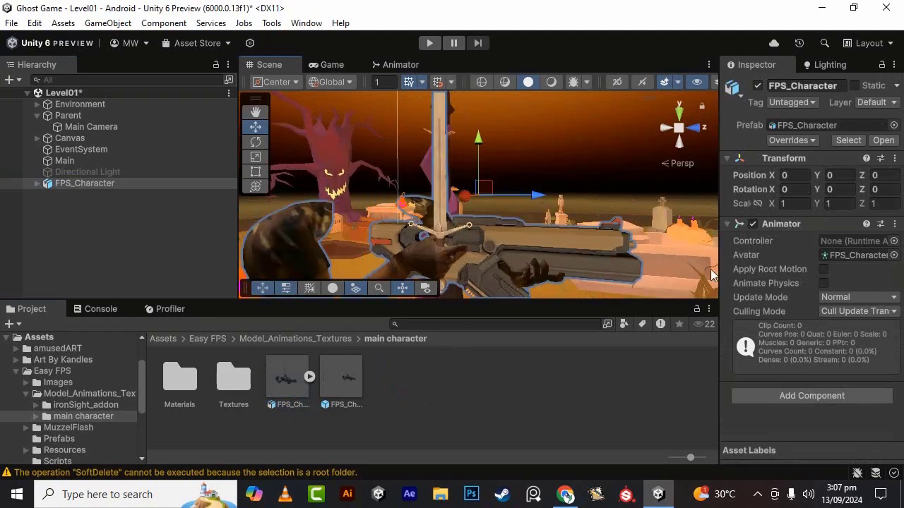
{"action": "left_click_drag", "start_coordinate": [574, 276], "coordinate": [559, 309], "text": "alt"}
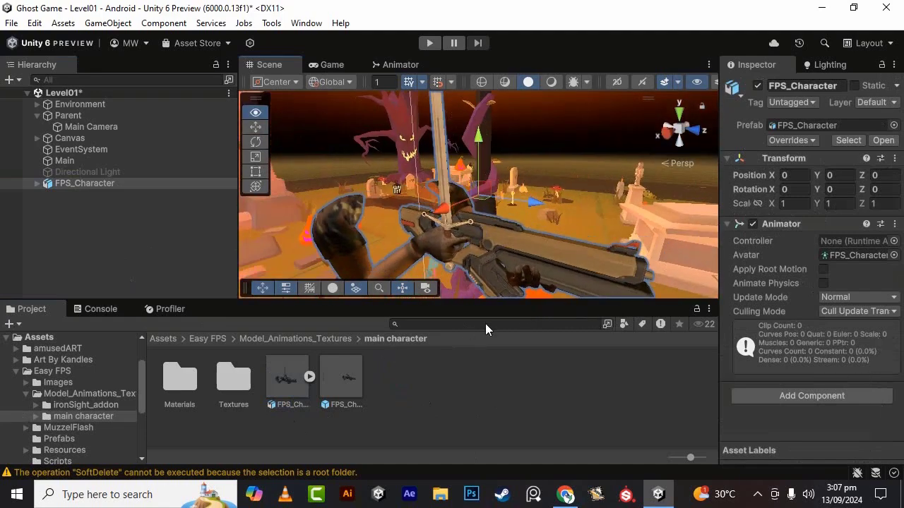
{"action": "left_click_drag", "start_coordinate": [485, 323], "coordinate": [313, 443], "text": "alt"}
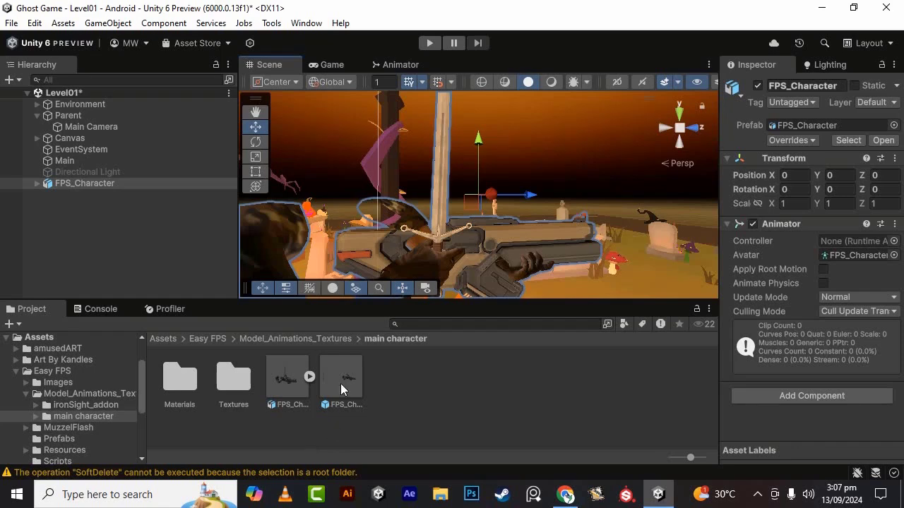
Place FPS_Character_prefab in the scene beside FPS_Character for comparison and delete it again.
{"action": "left_click_drag", "start_coordinate": [340, 383], "coordinate": [179, 293]}
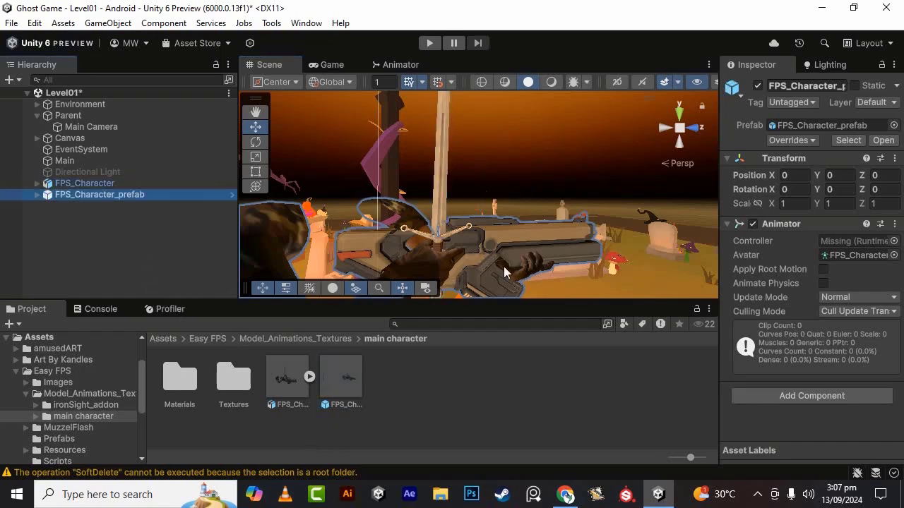
{"action": "scroll", "coordinate": [588, 251], "scroll_direction": "down", "scroll_amount": 5}
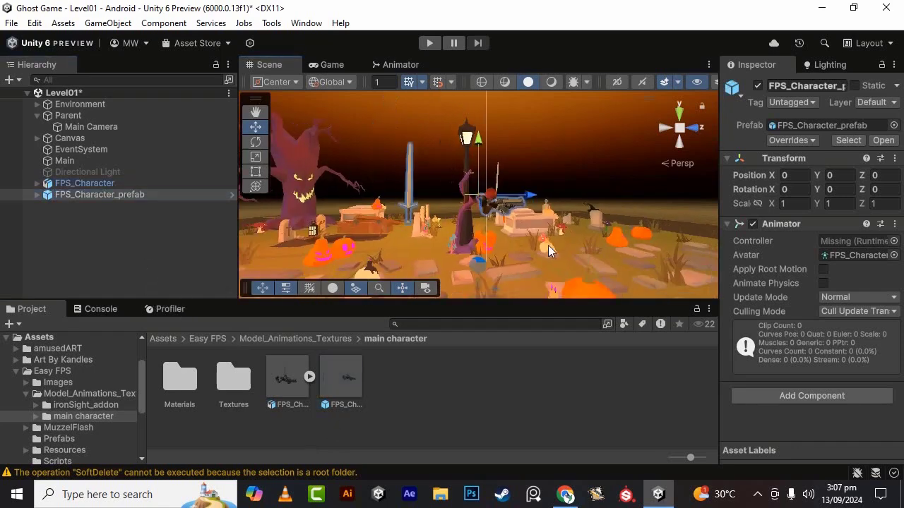
{"action": "scroll", "coordinate": [560, 208], "scroll_direction": "up", "scroll_amount": 4}
{"action": "left_click_drag", "start_coordinate": [559, 208], "coordinate": [589, 215], "text": "alt"}
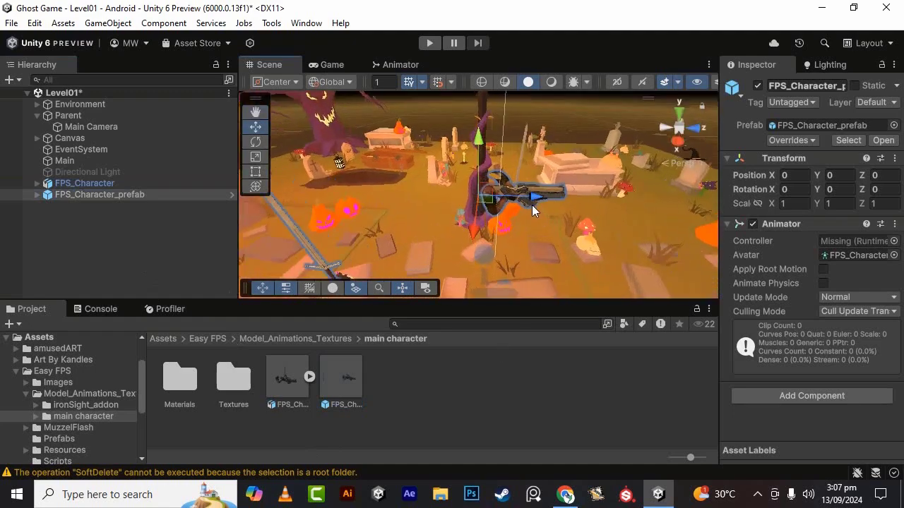
{"action": "left_click_drag", "start_coordinate": [658, 225], "coordinate": [543, 226], "text": "alt"}
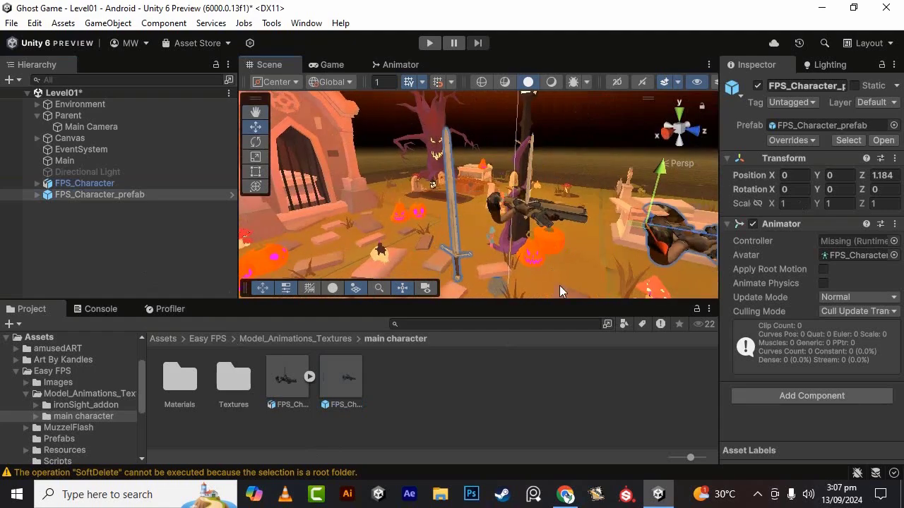
{"action": "key", "text": "Delete"}
Delete the Sword object under Weapon_Root in the FPS_Character's right hand.
{"action": "left_click", "coordinate": [126, 184]}
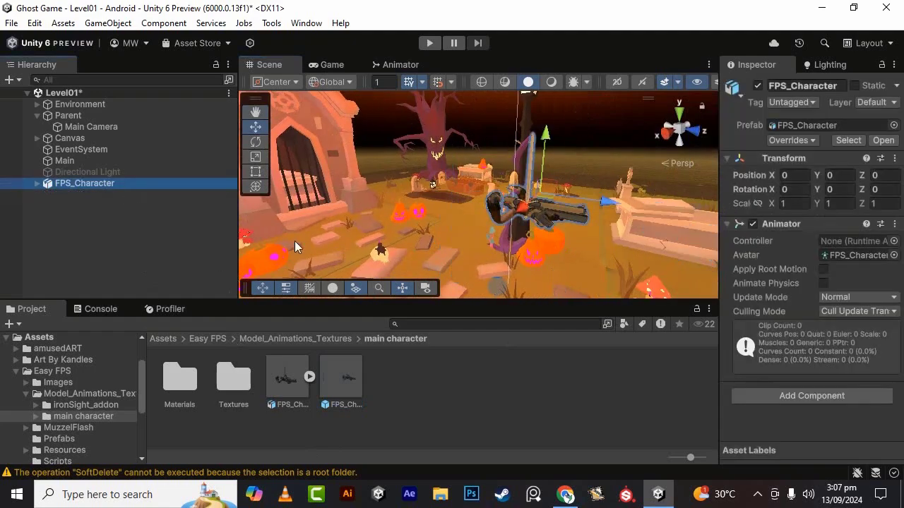
{"action": "scroll", "coordinate": [552, 236], "scroll_direction": "up", "scroll_amount": 8}
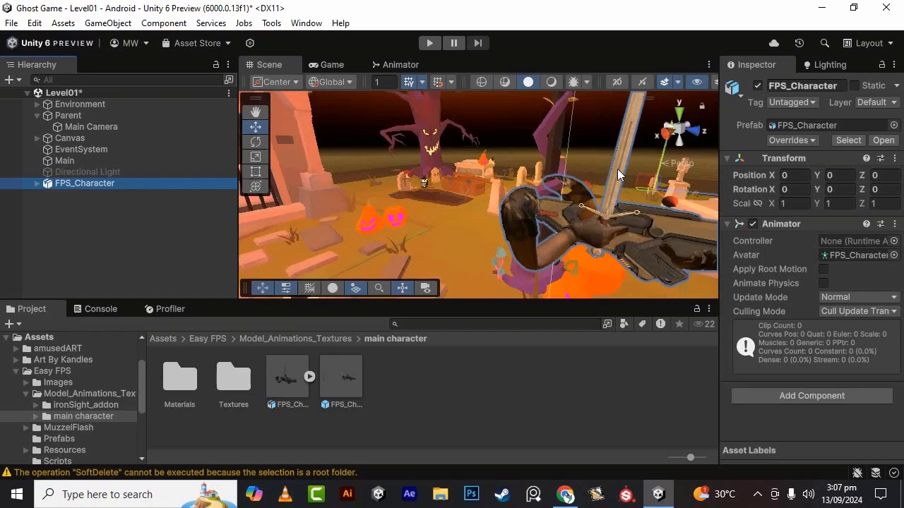
{"action": "left_click", "coordinate": [619, 175]}
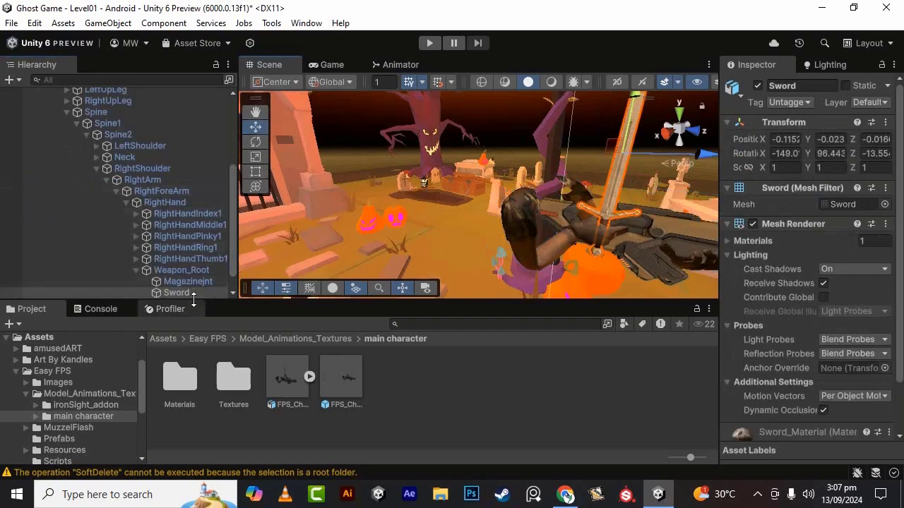
{"action": "left_click_drag", "start_coordinate": [238, 257], "coordinate": [326, 257]}
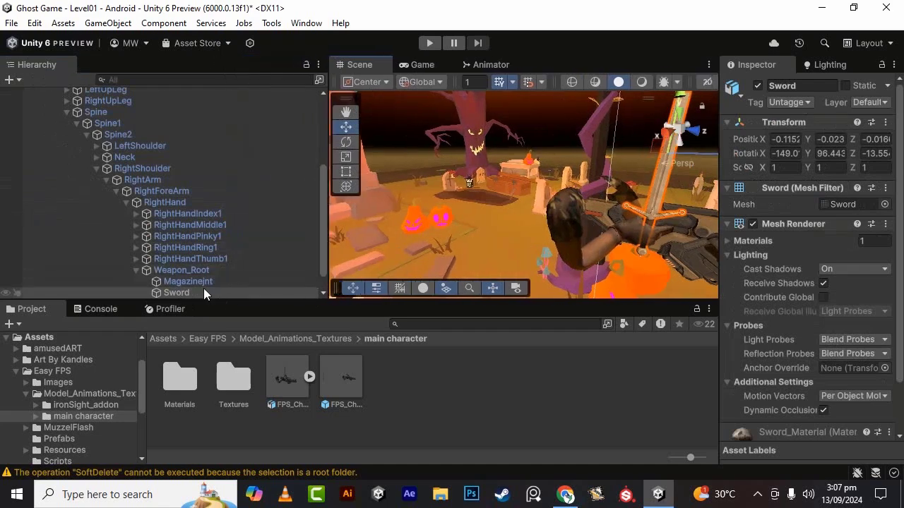
{"action": "scroll", "coordinate": [212, 282], "scroll_direction": "down", "scroll_amount": 1}
{"action": "left_click", "coordinate": [240, 273]}
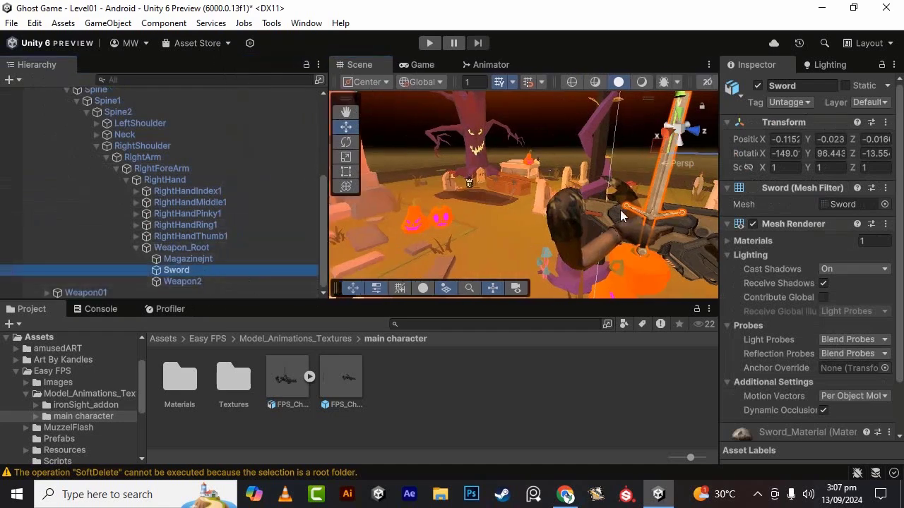
{"action": "key", "text": "Delete"}
{"action": "right_click_drag", "start_coordinate": [657, 215], "coordinate": [558, 226]}
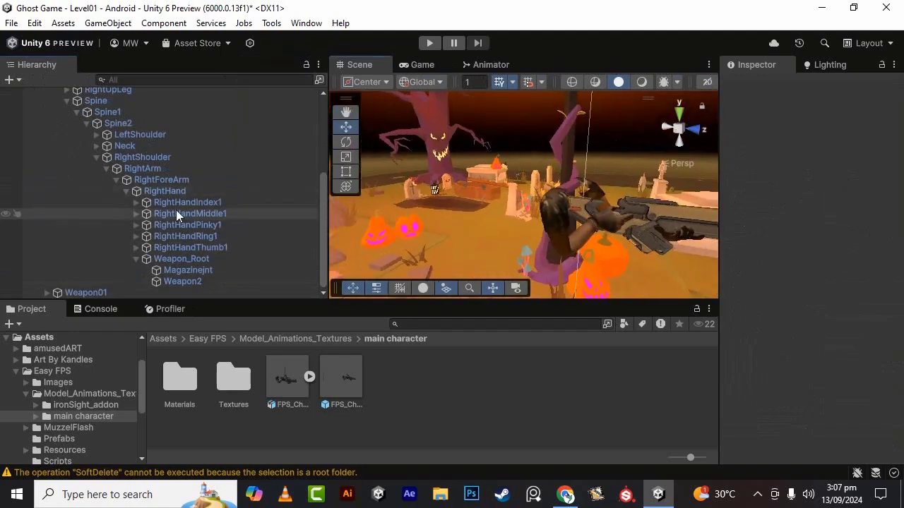
Collapse the FPS_Character hierarchy and unpack its prefab completely.
{"action": "scroll", "coordinate": [176, 210], "scroll_direction": "up", "scroll_amount": 5}
{"action": "left_click", "coordinate": [101, 183]}
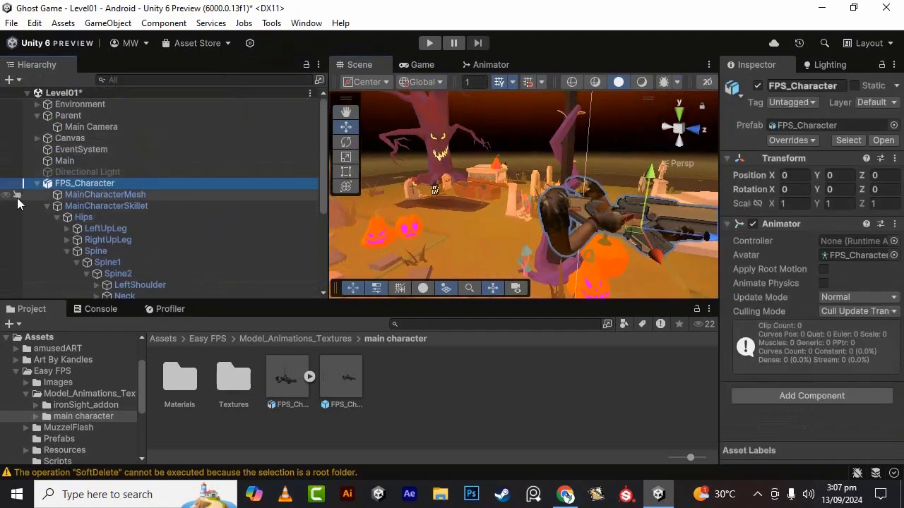
{"action": "left_click", "coordinate": [37, 183]}
{"action": "right_click", "coordinate": [110, 186]}
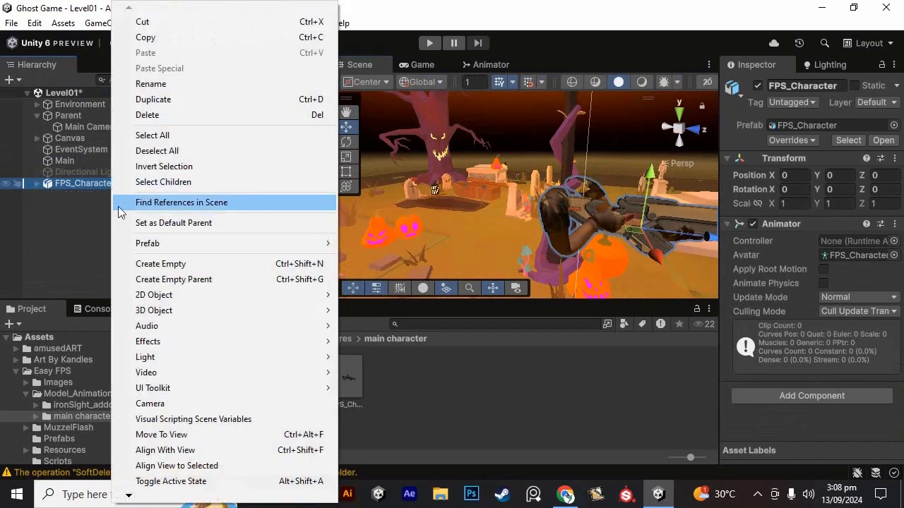
{"action": "mouse_move", "coordinate": [187, 244]}
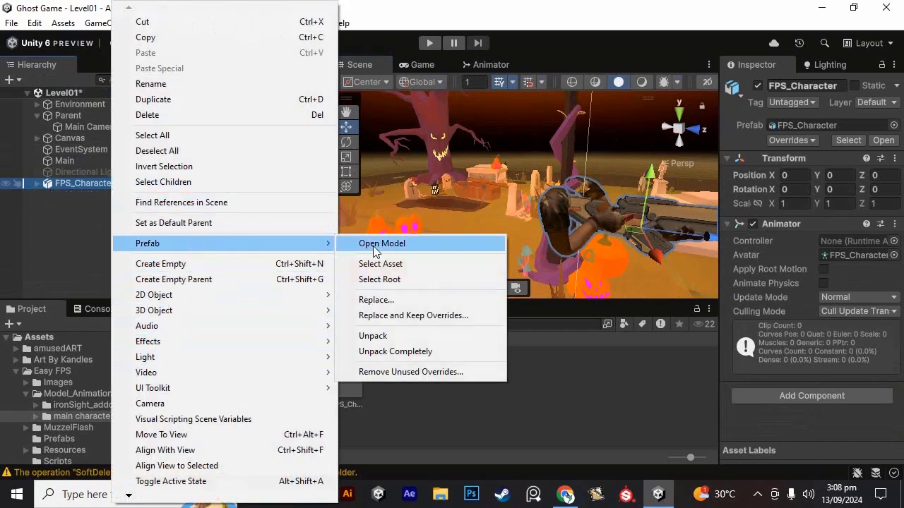
{"action": "left_click", "coordinate": [395, 351]}
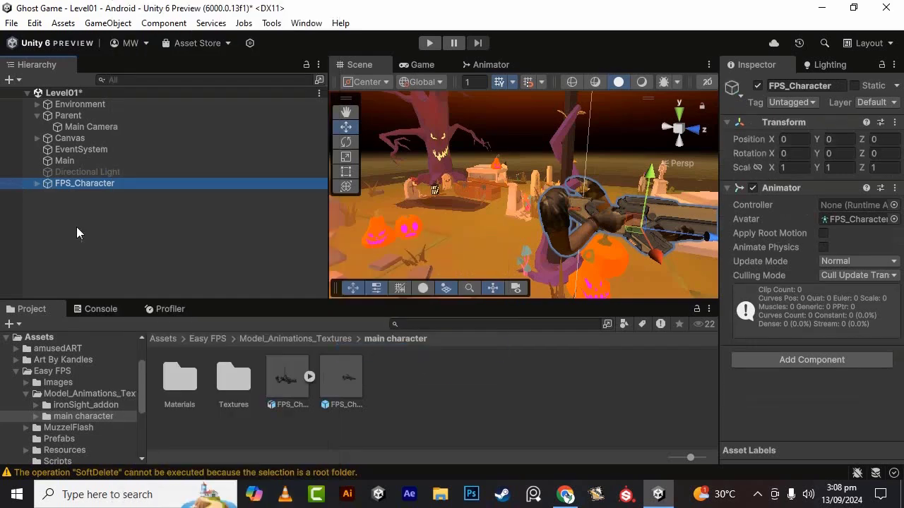
{"action": "left_click", "coordinate": [133, 221]}
{"action": "scroll", "coordinate": [586, 215], "scroll_direction": "down", "scroll_amount": 2}
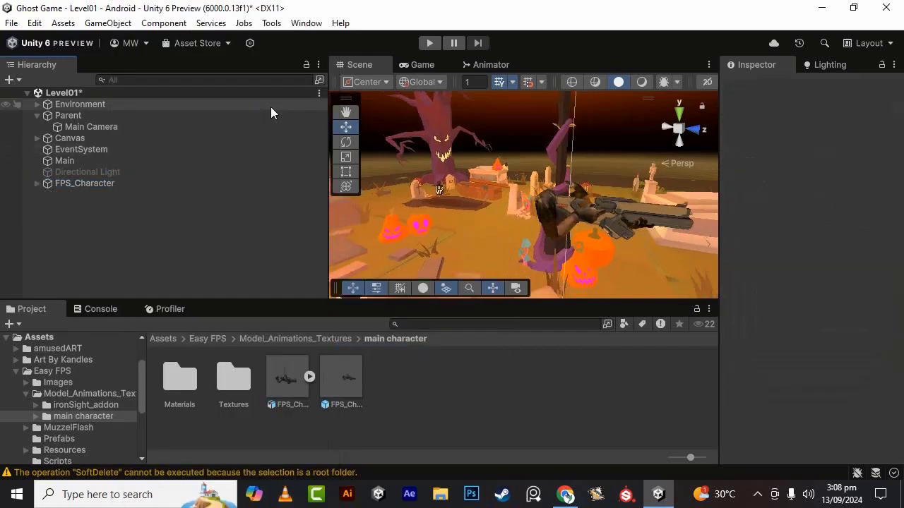
{"action": "left_click_drag", "start_coordinate": [327, 202], "coordinate": [216, 197]}
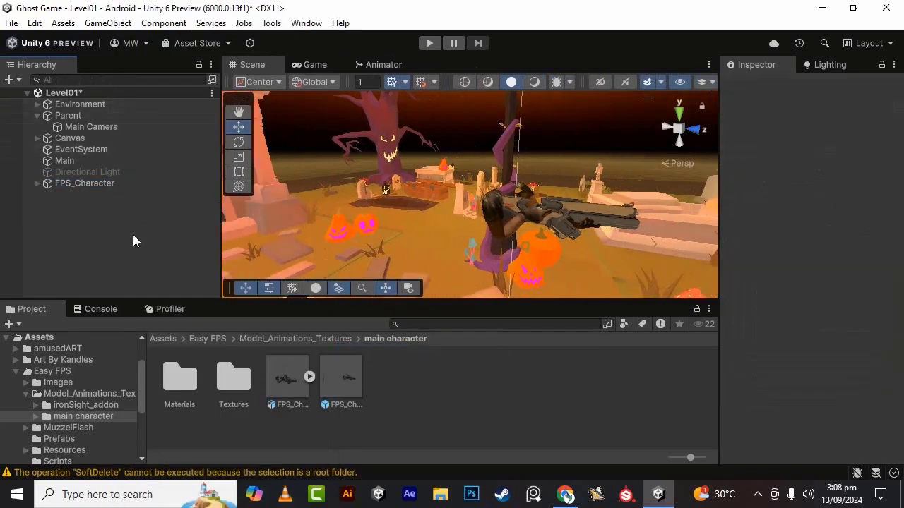
{"action": "left_click", "coordinate": [91, 183]}
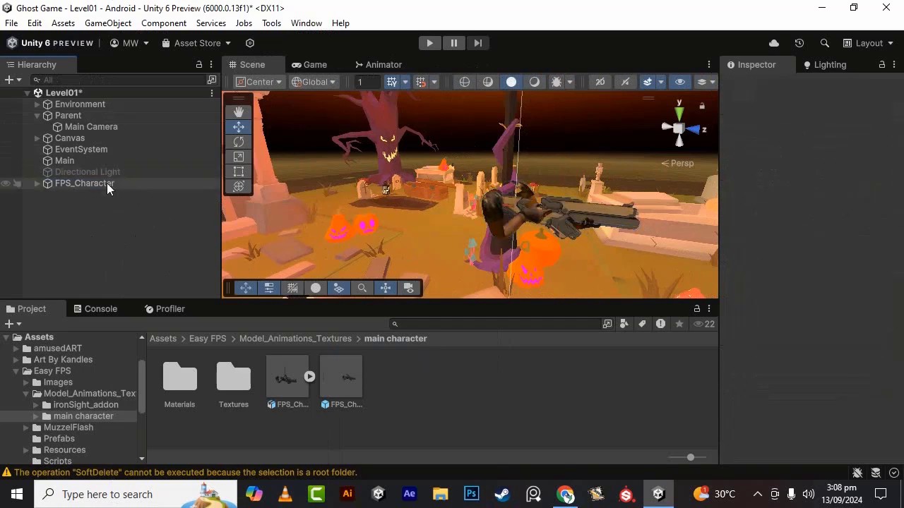
{"action": "left_click", "coordinate": [114, 120]}
{"action": "left_click", "coordinate": [115, 126]}
{"action": "left_click", "coordinate": [128, 220]}
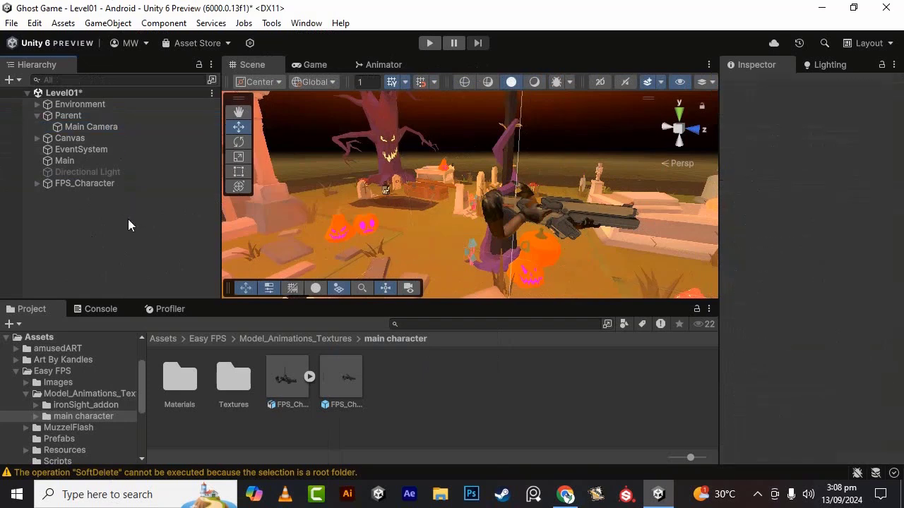
Make FPS_Character a child of Parent, set its position to 0, 0, 0 and frame it in the Scene view.
{"action": "left_click", "coordinate": [88, 183]}
{"action": "left_click_drag", "start_coordinate": [92, 184], "coordinate": [79, 117]}
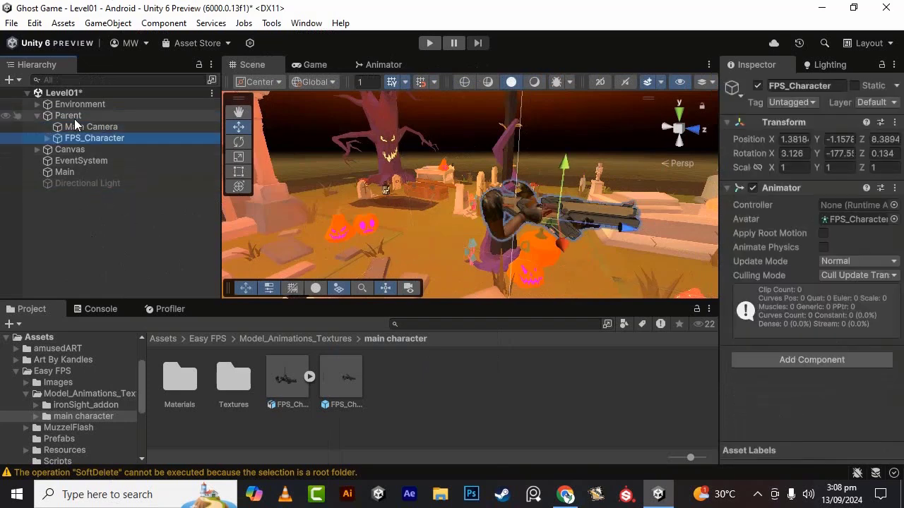
{"action": "left_click", "coordinate": [794, 139]}
{"action": "type", "text": "0"}
{"action": "key", "text": "Tab"}
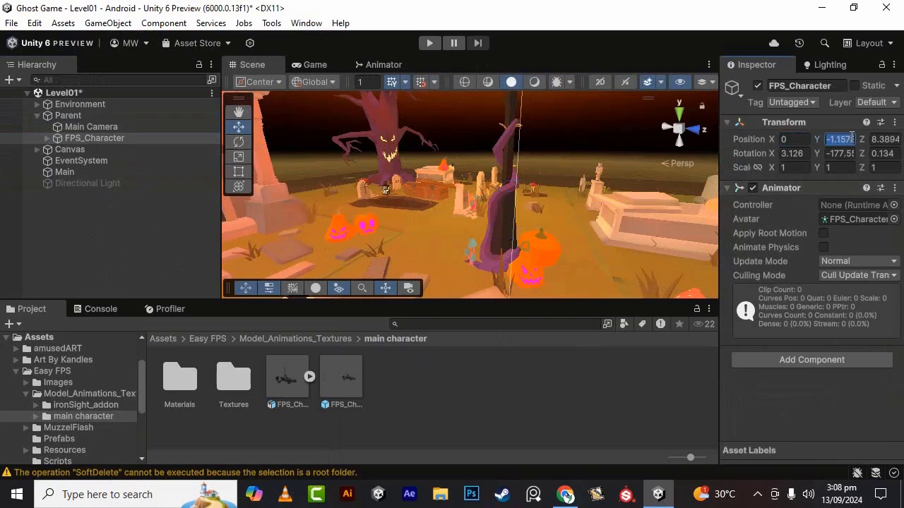
{"action": "type", "text": "0"}
{"action": "key", "text": "Tab"}
{"action": "type", "text": "0"}
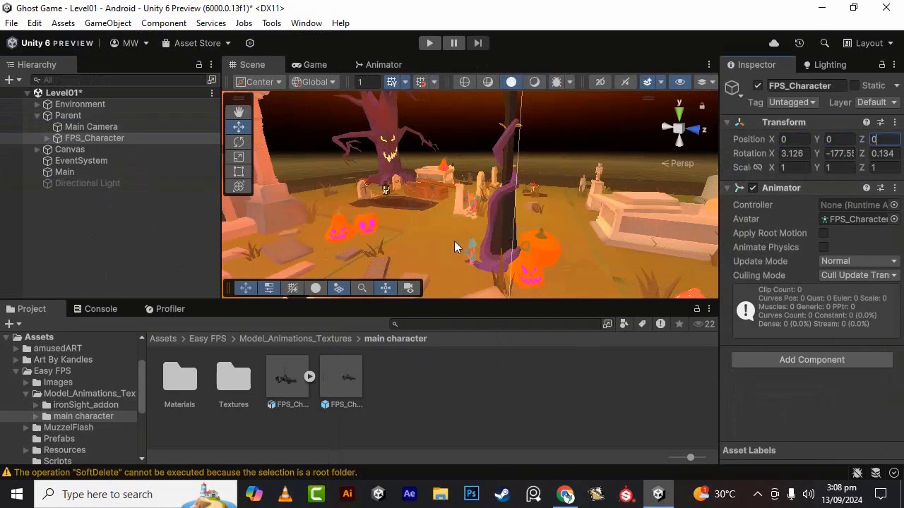
{"action": "scroll", "coordinate": [423, 195], "scroll_direction": "down", "scroll_amount": 2}
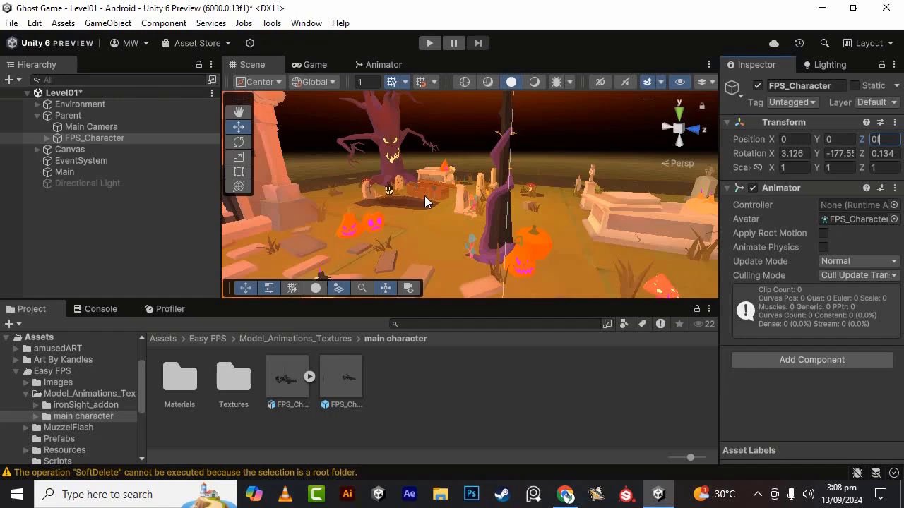
{"action": "left_click", "coordinate": [83, 208]}
{"action": "left_click", "coordinate": [106, 131]}
{"action": "left_click", "coordinate": [114, 139]}
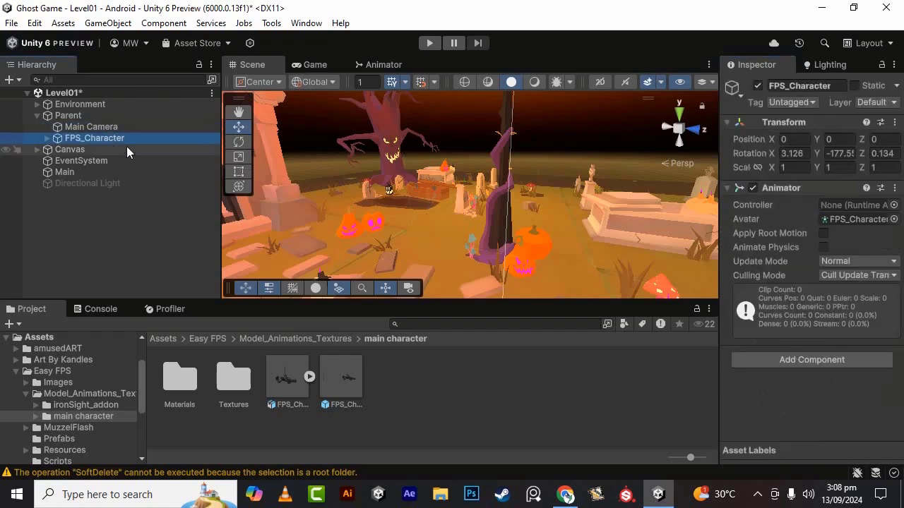
{"action": "key", "text": "f"}
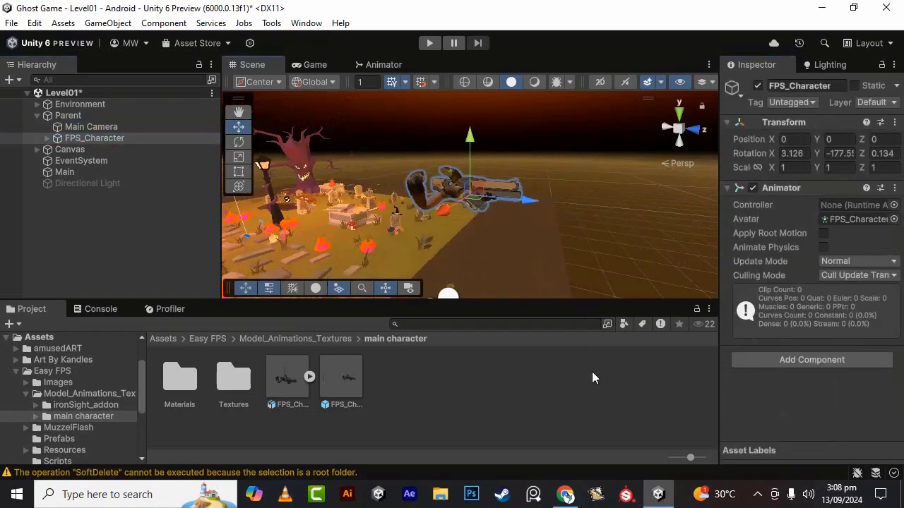
{"action": "left_click", "coordinate": [757, 494]}
{"action": "left_click", "coordinate": [758, 411]}
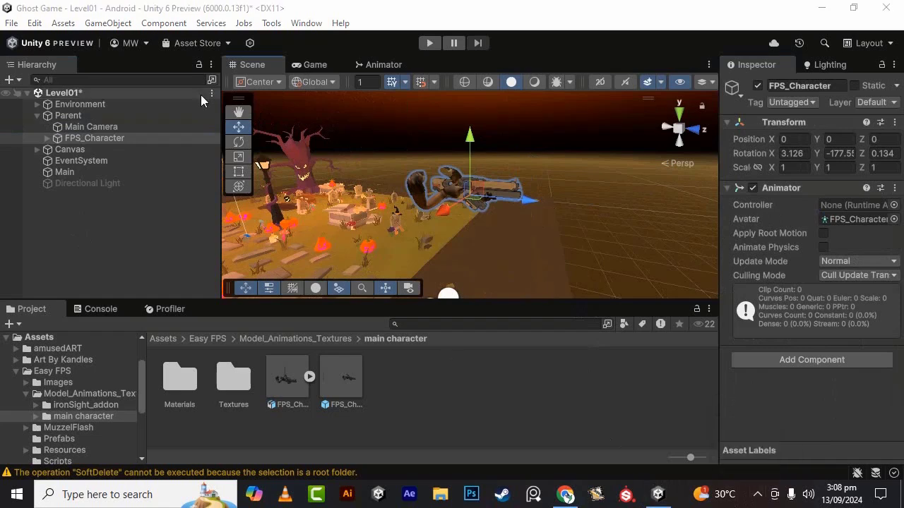
Move FPS_Character down to the Main Camera, at about 0.031, -1.281, 0.795, and check it in the Game view.
{"action": "left_click", "coordinate": [132, 138]}
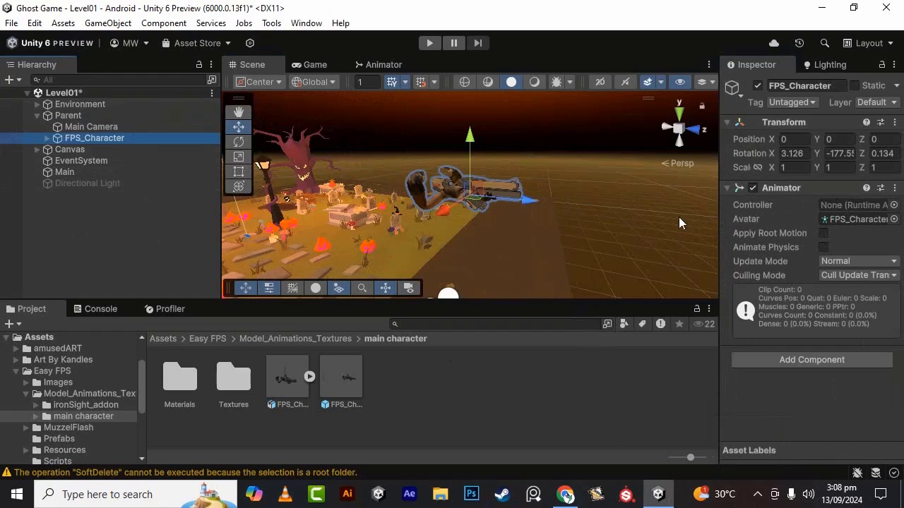
{"action": "left_click", "coordinate": [321, 59]}
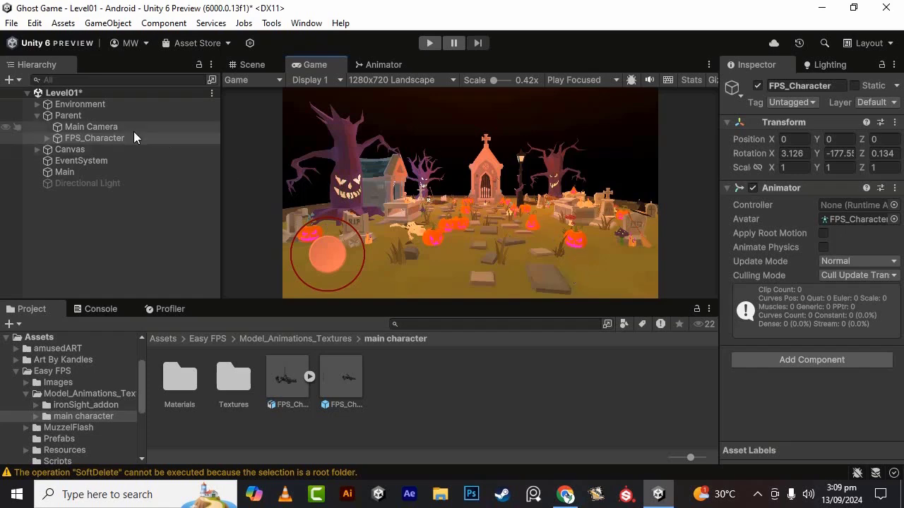
{"action": "left_click", "coordinate": [253, 65]}
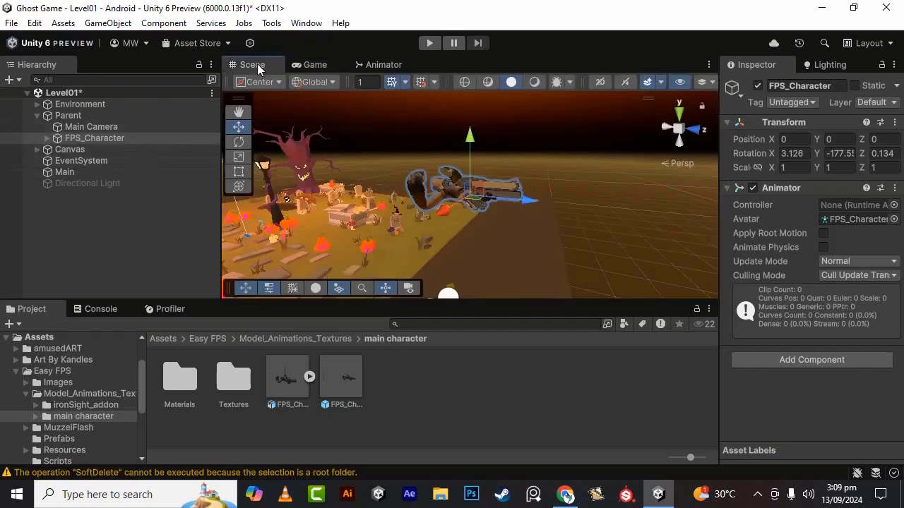
{"action": "left_click", "coordinate": [113, 126]}
{"action": "left_click_drag", "start_coordinate": [500, 207], "coordinate": [531, 220], "text": "alt"}
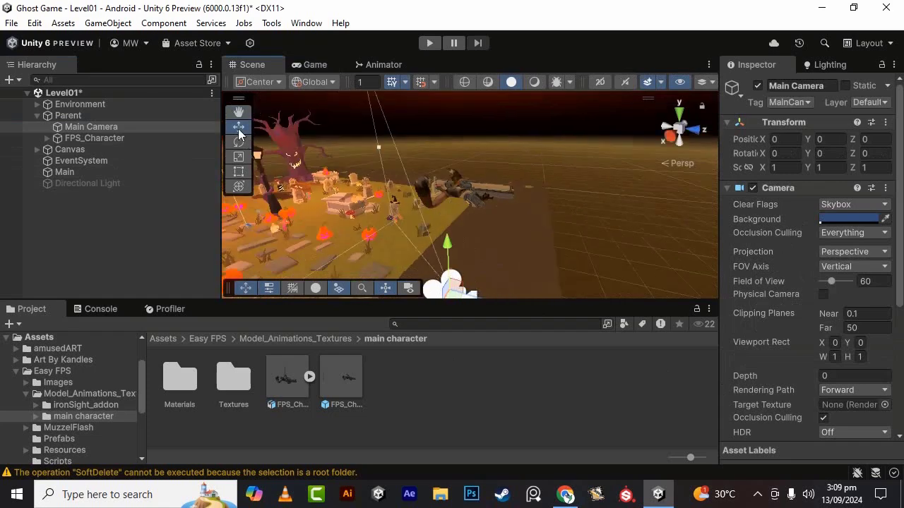
{"action": "left_click", "coordinate": [242, 117]}
{"action": "left_click_drag", "start_coordinate": [529, 259], "coordinate": [552, 175]}
{"action": "left_click", "coordinate": [238, 127]}
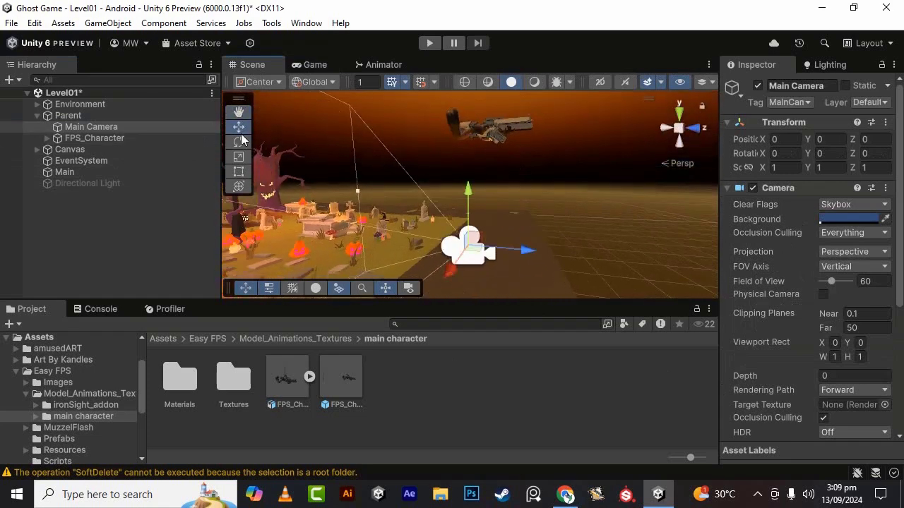
{"action": "left_click", "coordinate": [95, 139]}
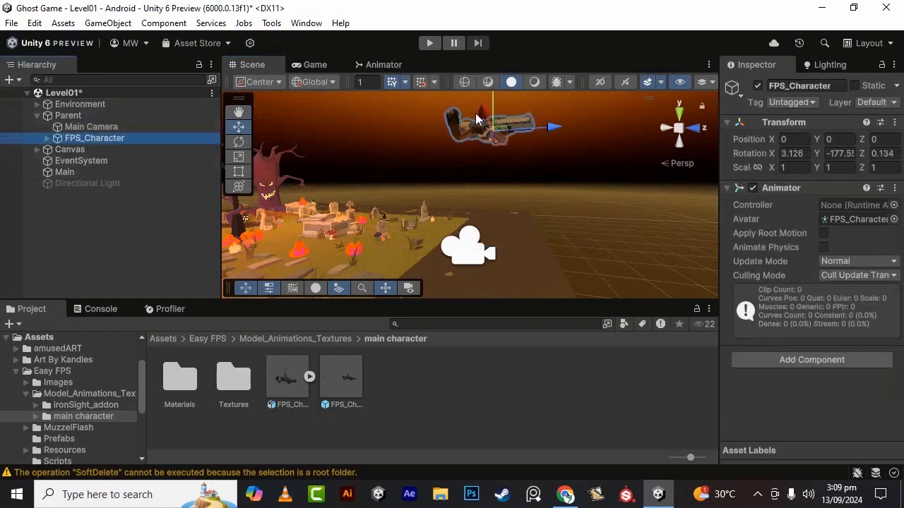
{"action": "left_click_drag", "start_coordinate": [492, 101], "coordinate": [500, 223]}
{"action": "left_click_drag", "start_coordinate": [552, 255], "coordinate": [486, 273]}
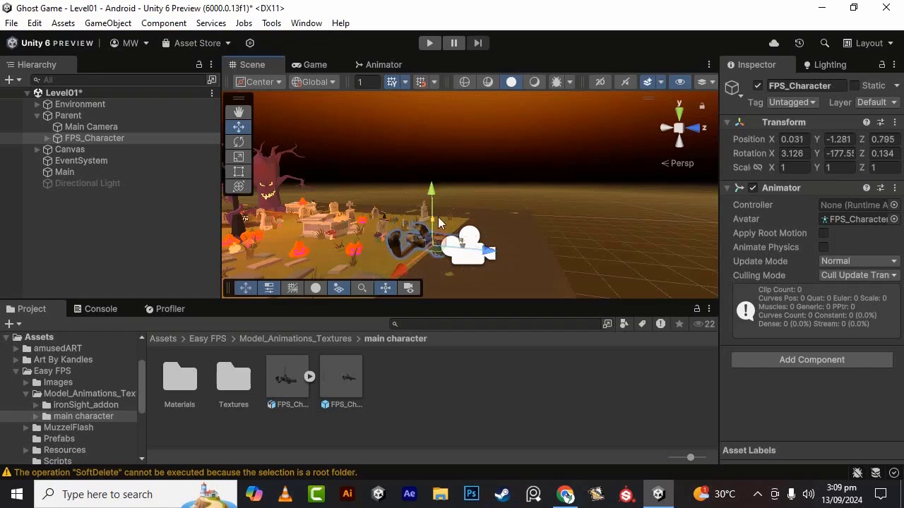
{"action": "left_click", "coordinate": [319, 65]}
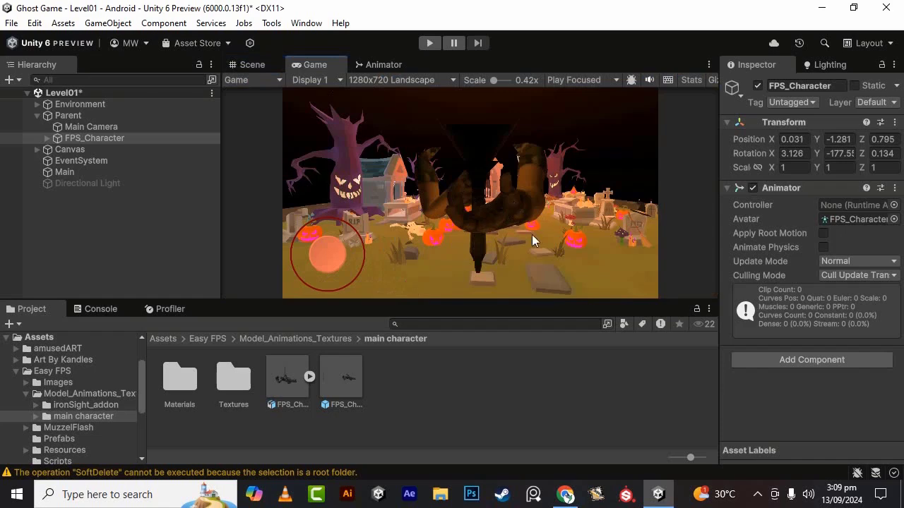
{"action": "left_click", "coordinate": [252, 65]}
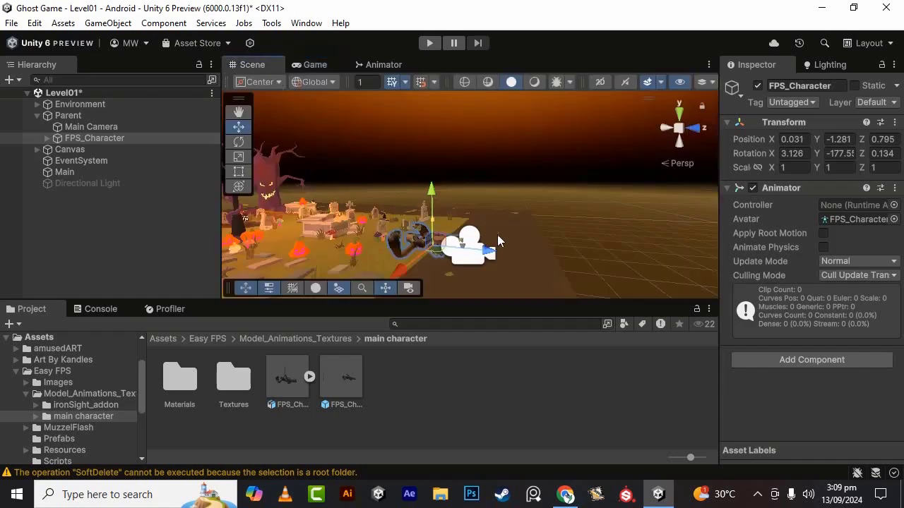
Shift FPS_Character back and lower, to about 0.017, -1.511, 0.48, checking the arms in the Game view.
{"action": "left_click_drag", "start_coordinate": [487, 261], "coordinate": [519, 254]}
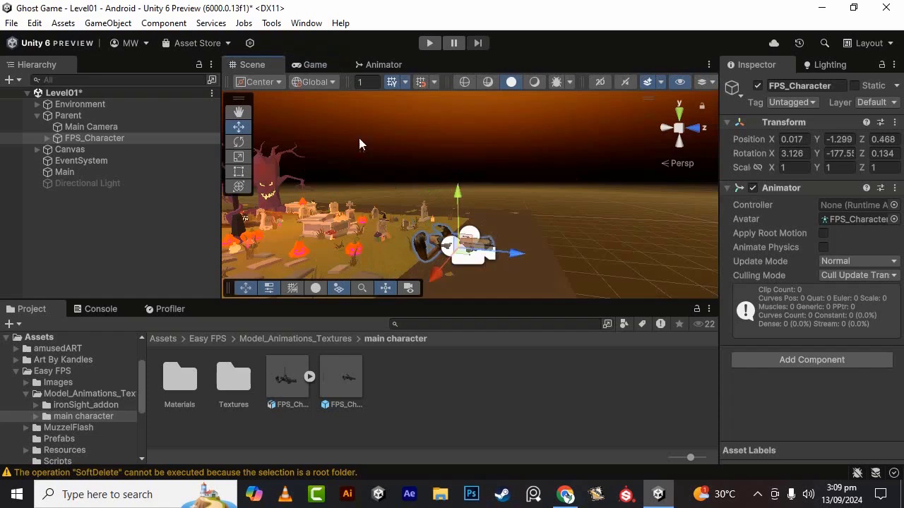
{"action": "left_click", "coordinate": [306, 68]}
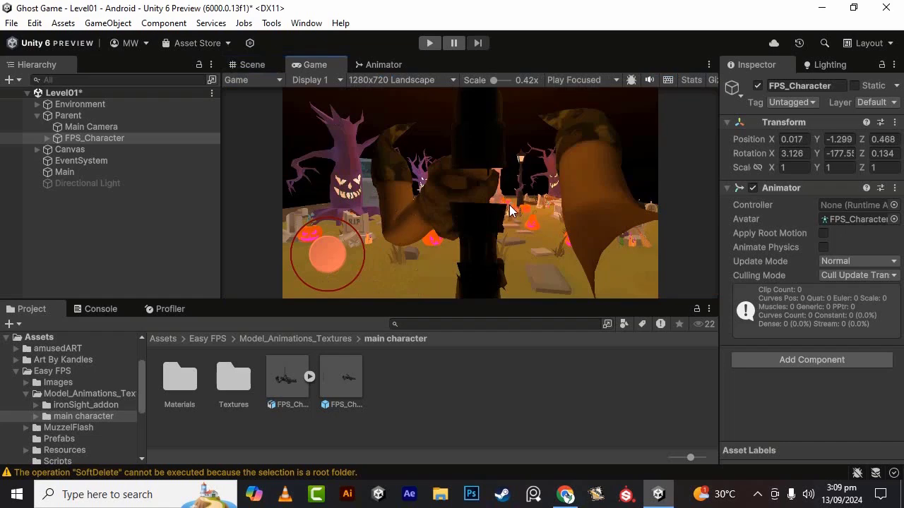
{"action": "left_click", "coordinate": [248, 64]}
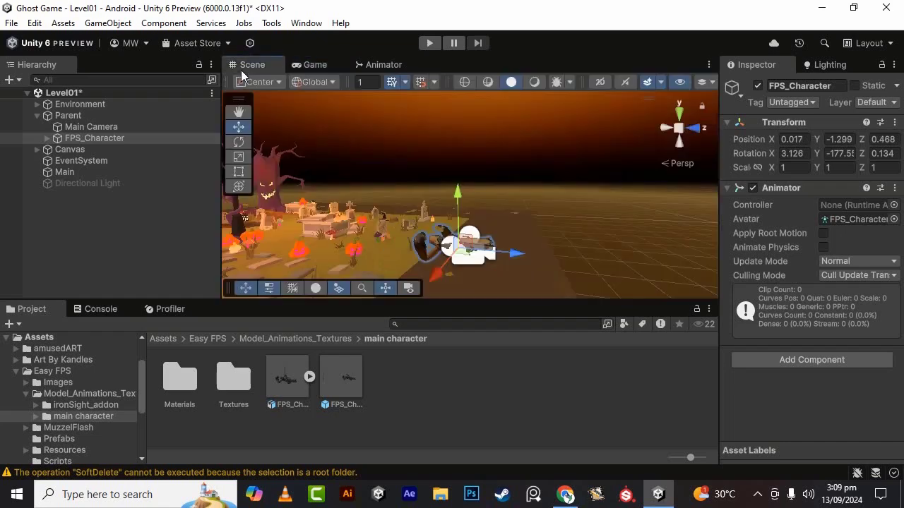
{"action": "left_click_drag", "start_coordinate": [456, 189], "coordinate": [460, 206]}
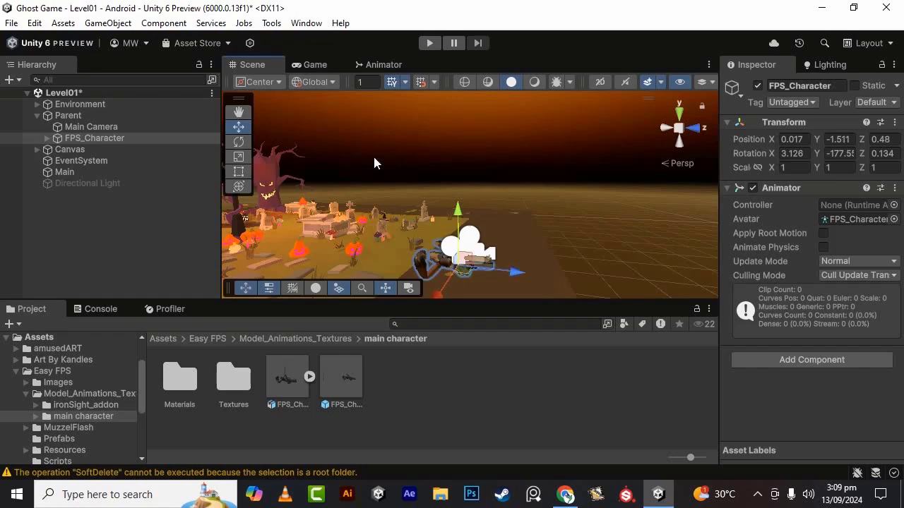
{"action": "left_click", "coordinate": [311, 65]}
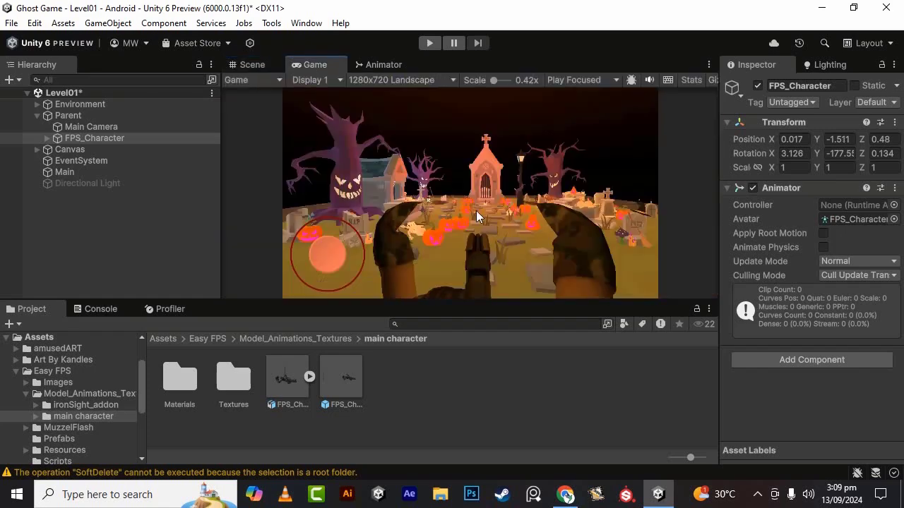
{"action": "left_click", "coordinate": [254, 66]}
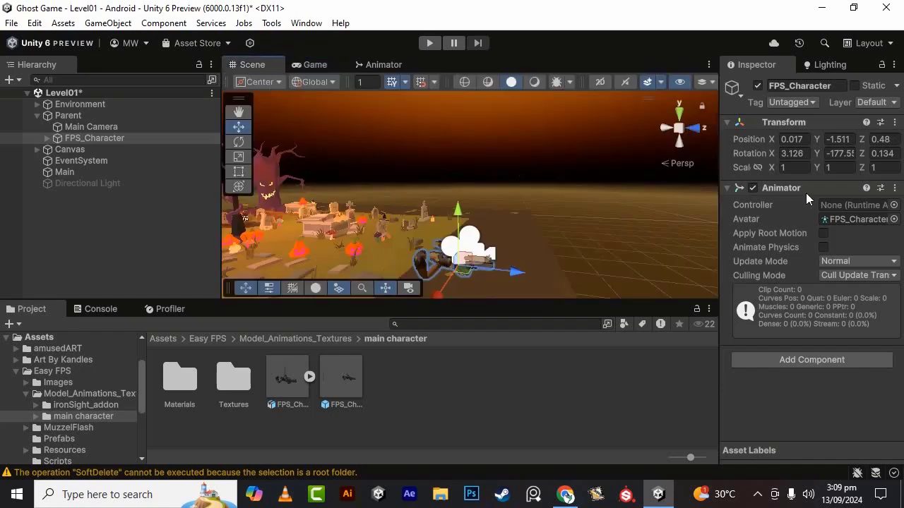
Set FPS_Character's rotation to 0, 0, 0 and check its facing in the Game view.
{"action": "left_click", "coordinate": [838, 156]}
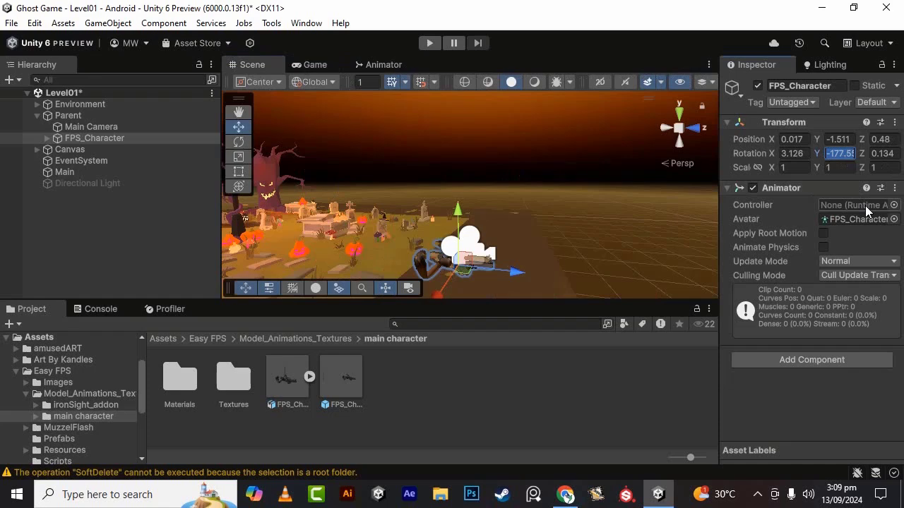
{"action": "type", "text": "0"}
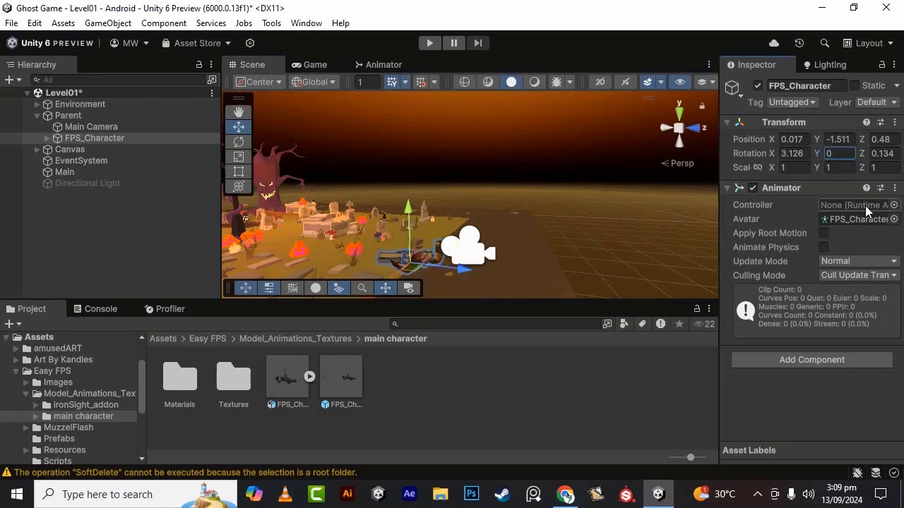
{"action": "left_click_drag", "start_coordinate": [418, 247], "coordinate": [398, 299], "text": "alt"}
{"action": "left_click", "coordinate": [791, 154]}
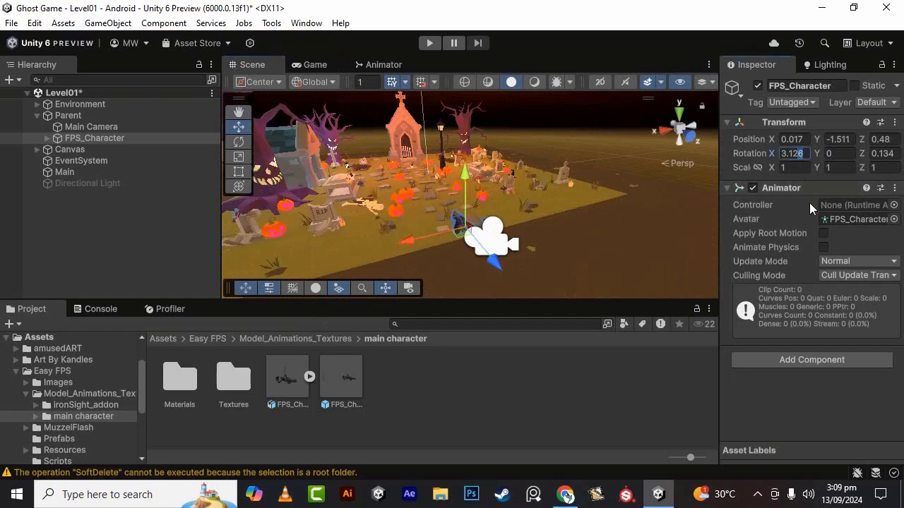
{"action": "double_click", "coordinate": [809, 155]}
{"action": "type", "text": "0"}
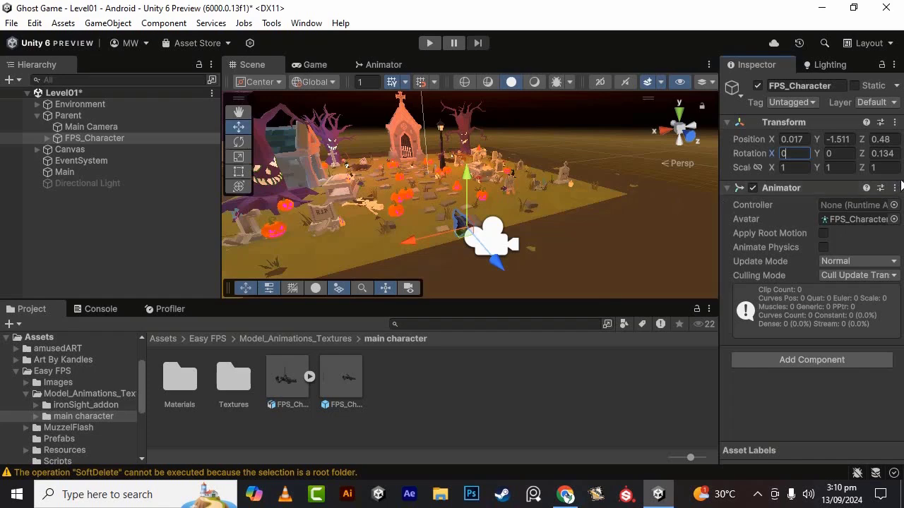
{"action": "left_click", "coordinate": [883, 153]}
{"action": "type", "text": "0"}
{"action": "left_click", "coordinate": [308, 62]}
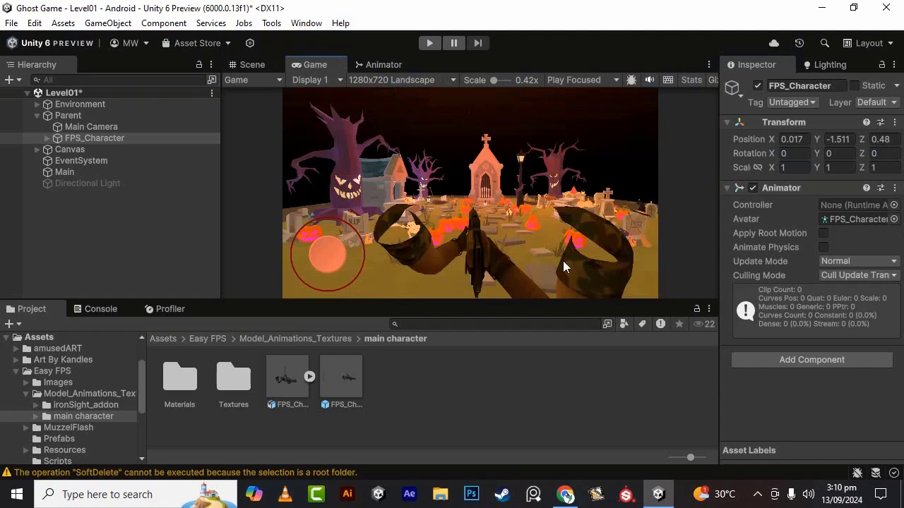
{"action": "left_click", "coordinate": [256, 65]}
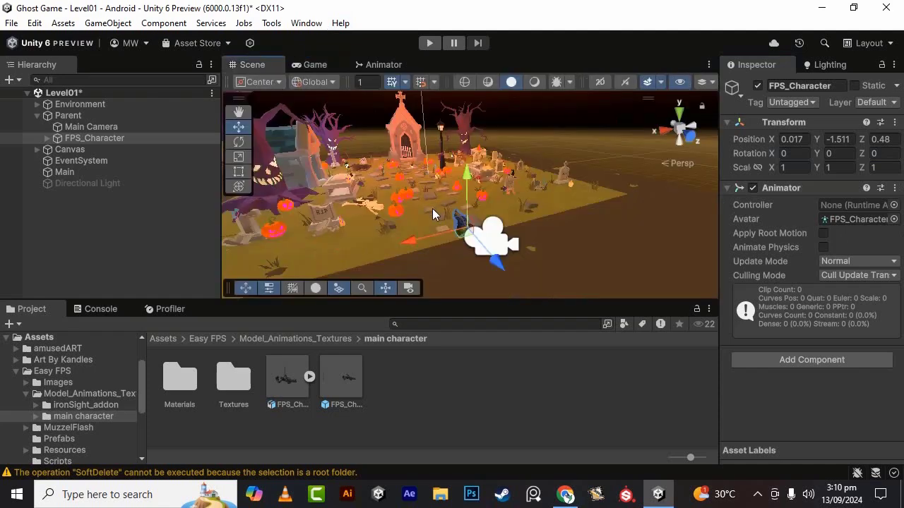
Reposition FPS_Character to about 0, -1.453, 0.081 and check the first-person gun view in a slightly enlarged Game view.
{"action": "left_click_drag", "start_coordinate": [432, 209], "coordinate": [736, 206], "text": "alt"}
{"action": "left_click_drag", "start_coordinate": [439, 301], "coordinate": [452, 257]}
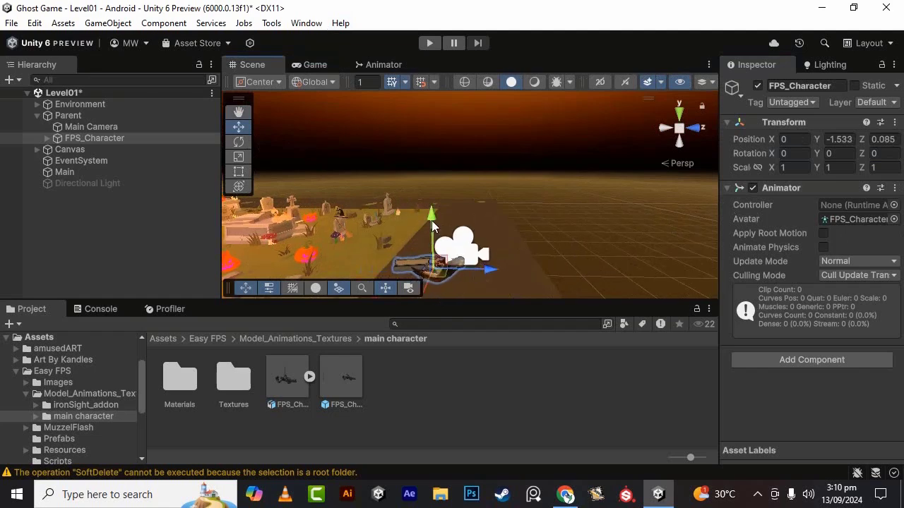
{"action": "left_click_drag", "start_coordinate": [431, 220], "coordinate": [433, 213]}
{"action": "left_click", "coordinate": [315, 65]}
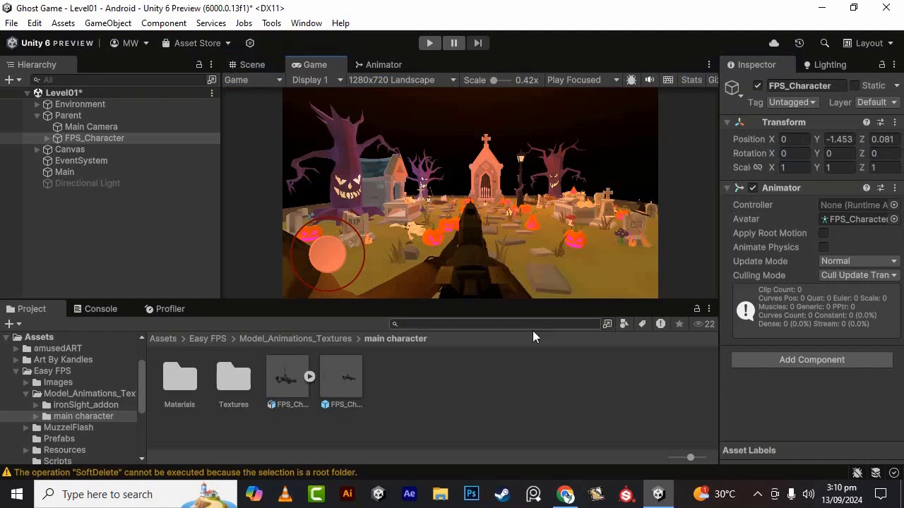
{"action": "mouse_move", "coordinate": [547, 301]}
{"action": "left_mouse_down"}
{"action": "mouse_move", "coordinate": [548, 313]}
{"action": "mouse_move", "coordinate": [537, 310]}
{"action": "left_mouse_up"}
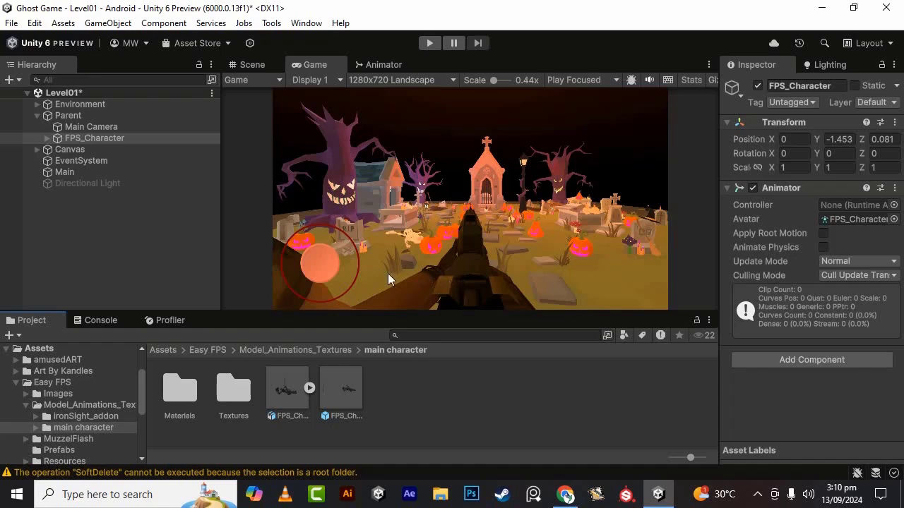
Playtest the level using the on-screen joystick, exit play mode and select FPS_Character again.
{"action": "left_click", "coordinate": [322, 257]}
{"action": "left_click", "coordinate": [431, 44]}
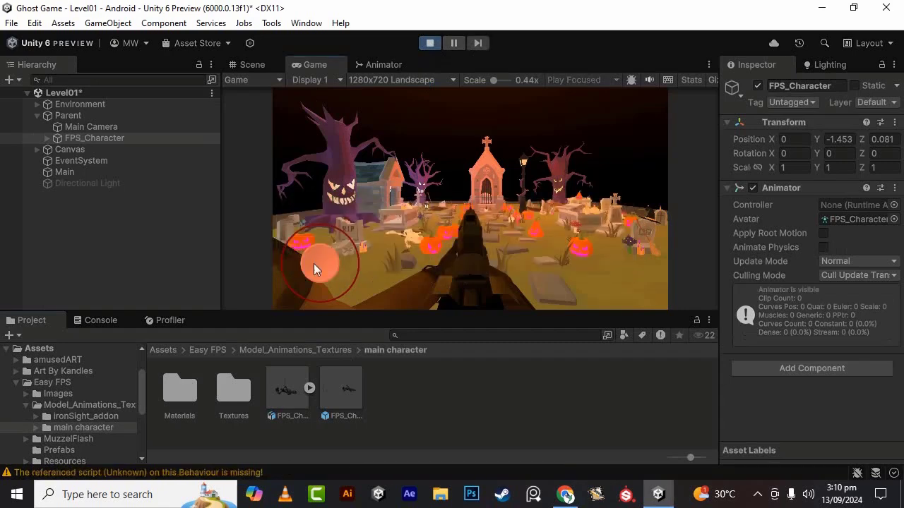
{"action": "left_click_drag", "start_coordinate": [314, 263], "coordinate": [404, 262]}
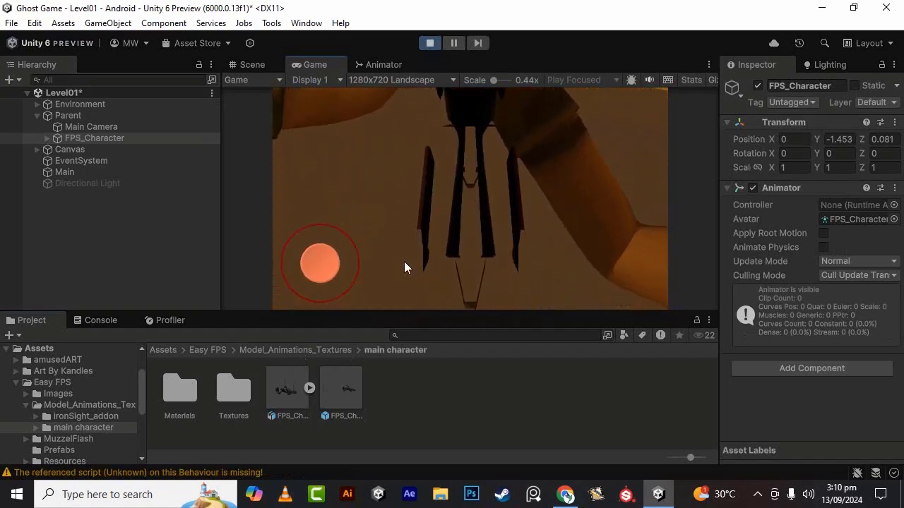
{"action": "left_click_drag", "start_coordinate": [327, 267], "coordinate": [254, 177]}
{"action": "left_click", "coordinate": [430, 43]}
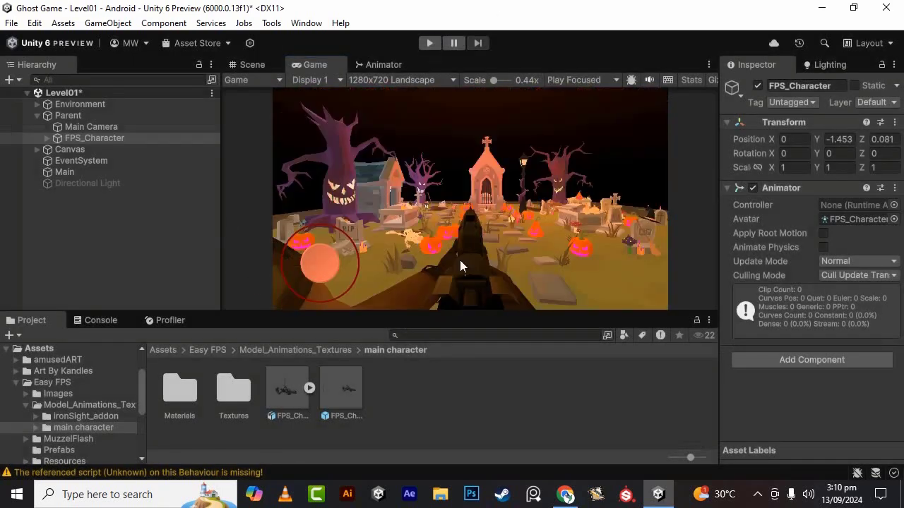
{"action": "left_click", "coordinate": [99, 139]}
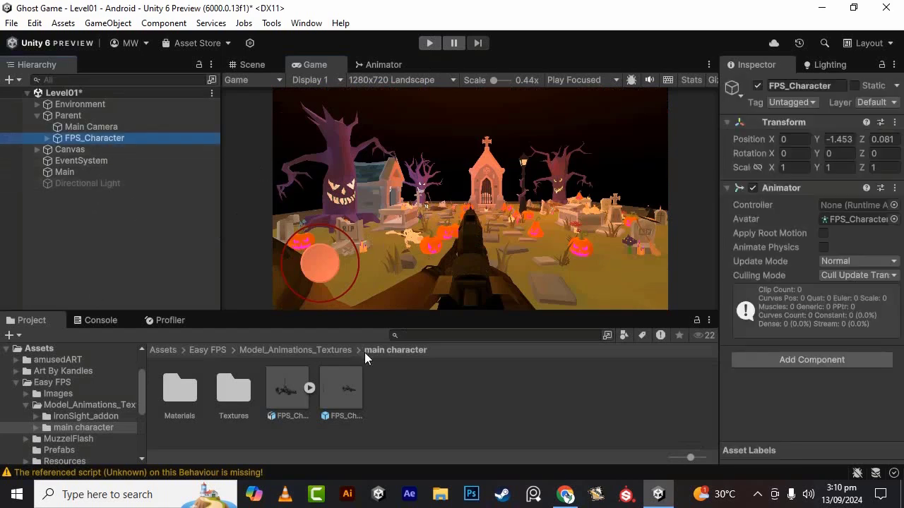
Move FPS_Character in the Scene view to about -0.002, -1.464, 0.035 and check the gun framing in the Game view.
{"action": "left_click", "coordinate": [252, 64]}
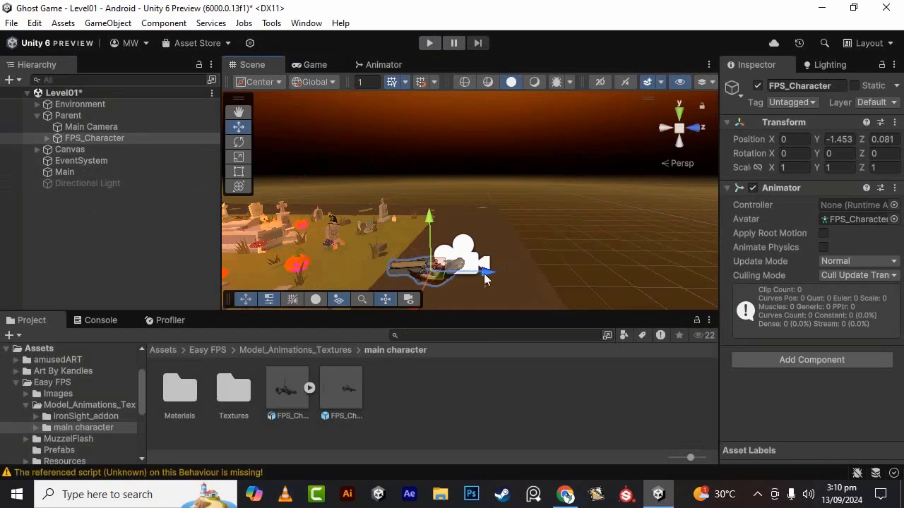
{"action": "left_click_drag", "start_coordinate": [485, 279], "coordinate": [439, 221]}
{"action": "left_click", "coordinate": [295, 62]}
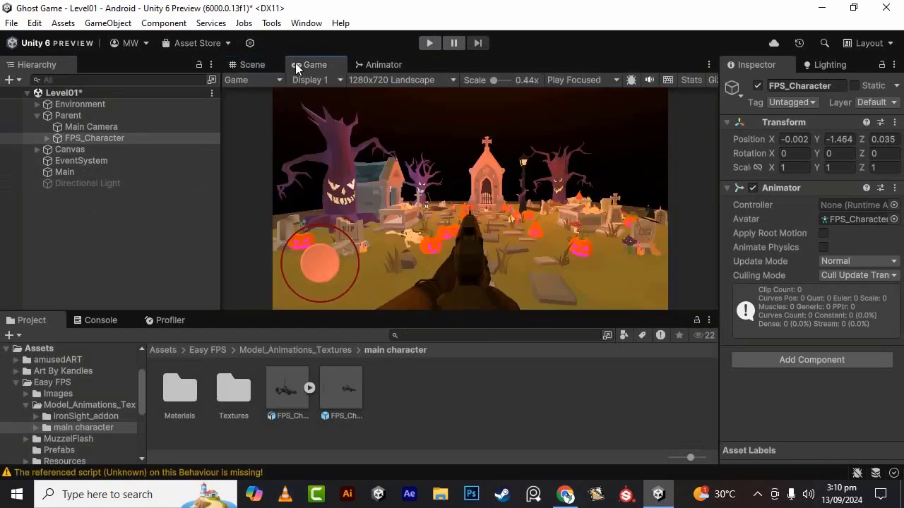
{"action": "left_click", "coordinate": [104, 246]}
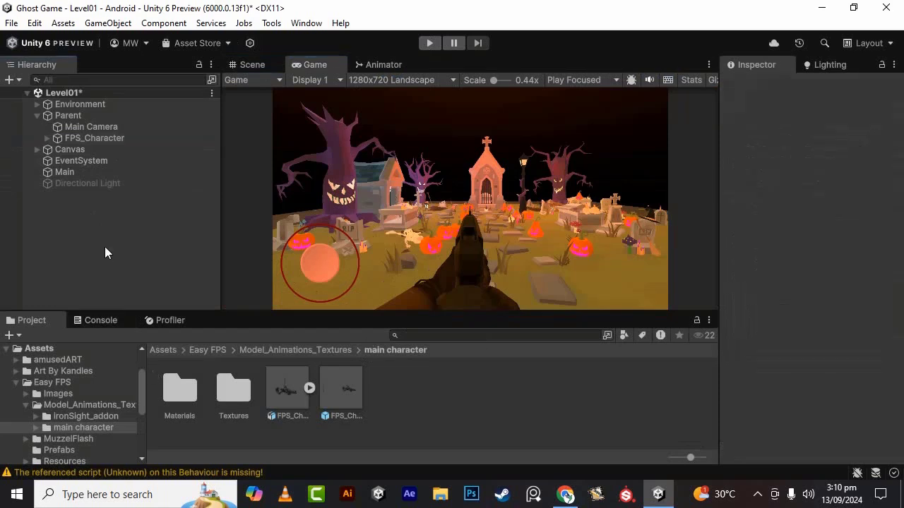
{"action": "left_click", "coordinate": [124, 138]}
{"action": "left_click", "coordinate": [421, 433]}
{"action": "left_click", "coordinate": [310, 388]}
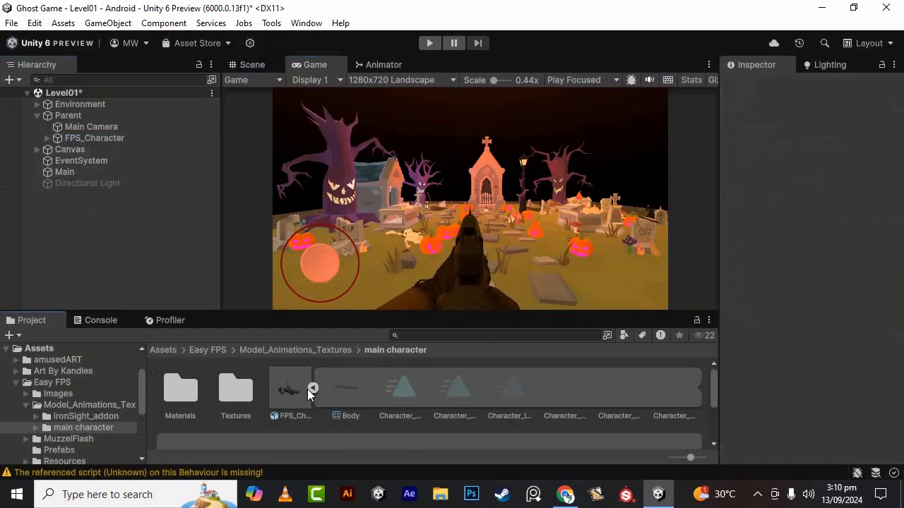
{"action": "left_click", "coordinate": [308, 389]}
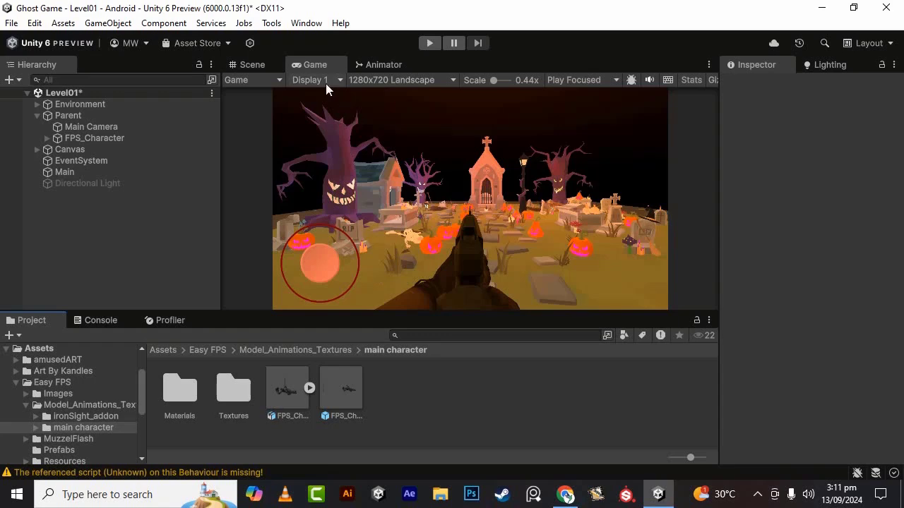
Bring up the Animator view and create an Animator Controller named Hands in the main character folder.
{"action": "left_click", "coordinate": [385, 65]}
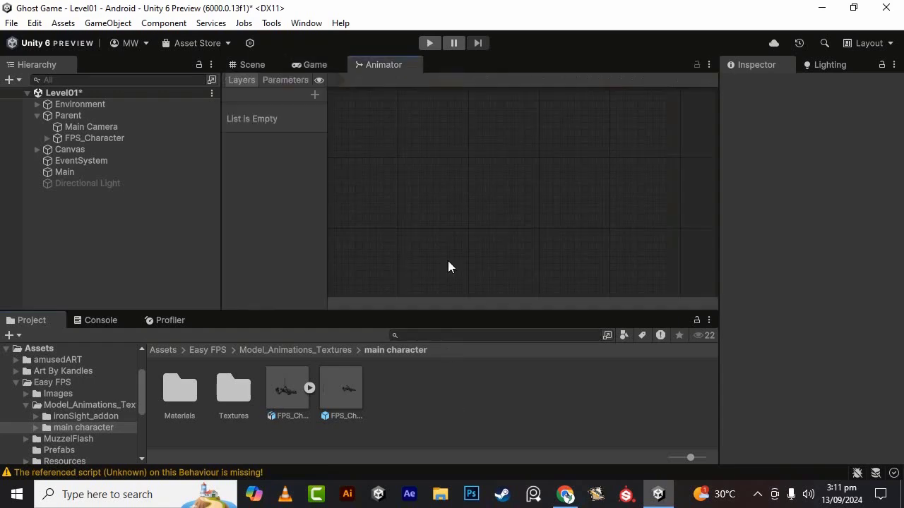
{"action": "right_click", "coordinate": [449, 374]}
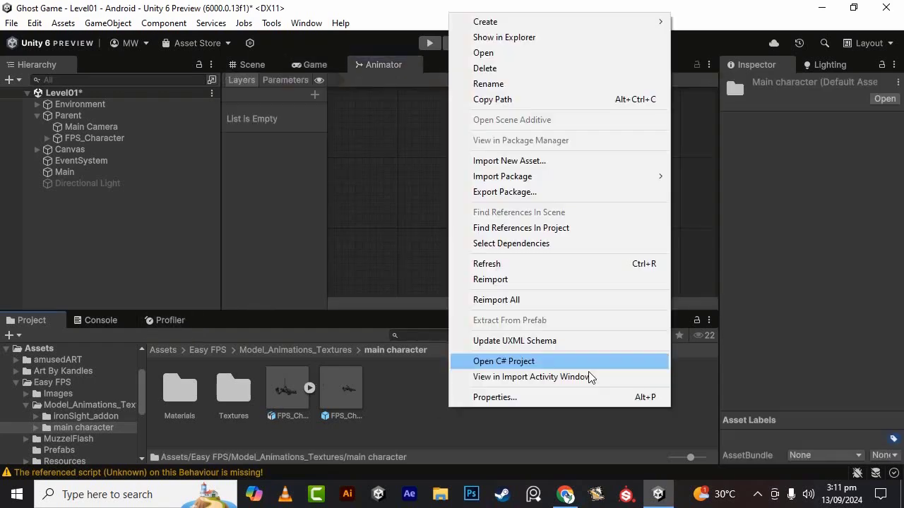
{"action": "mouse_move", "coordinate": [516, 28]}
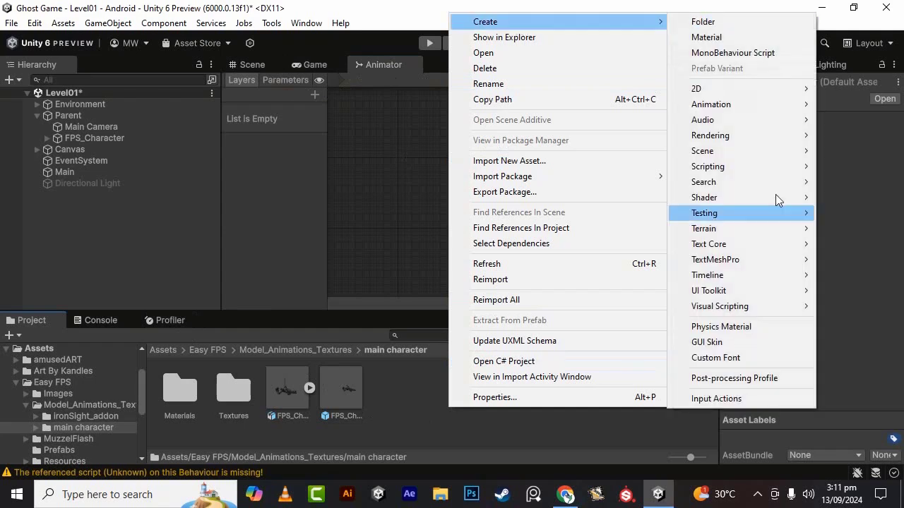
{"action": "mouse_move", "coordinate": [751, 103]}
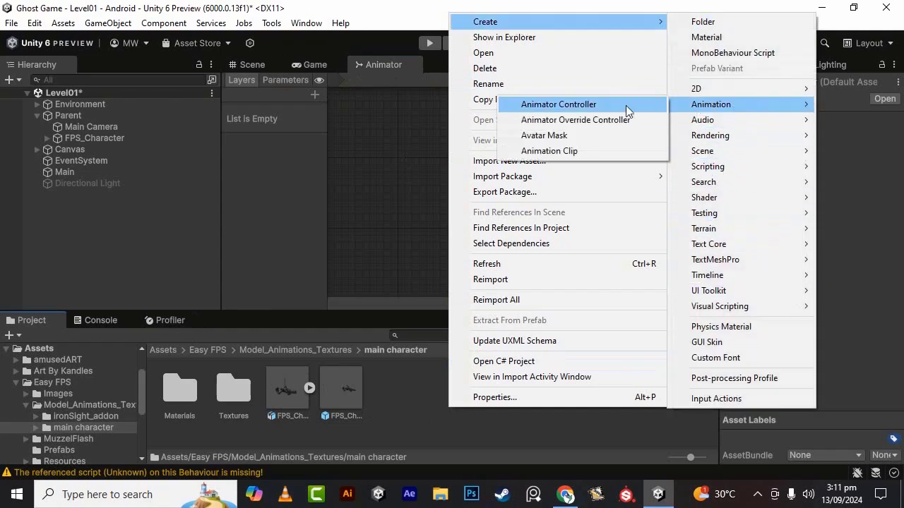
{"action": "left_click", "coordinate": [611, 103]}
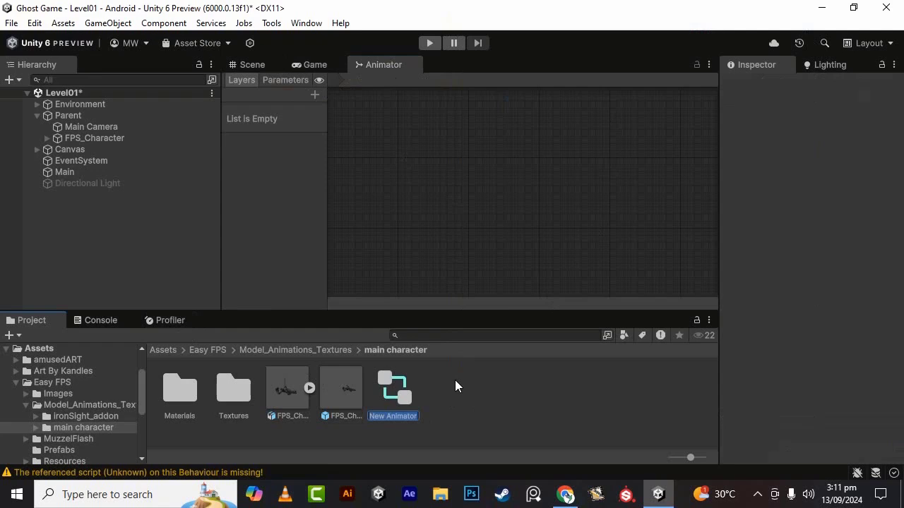
{"action": "type", "text": "Hands"}
{"action": "key", "text": "Return"}
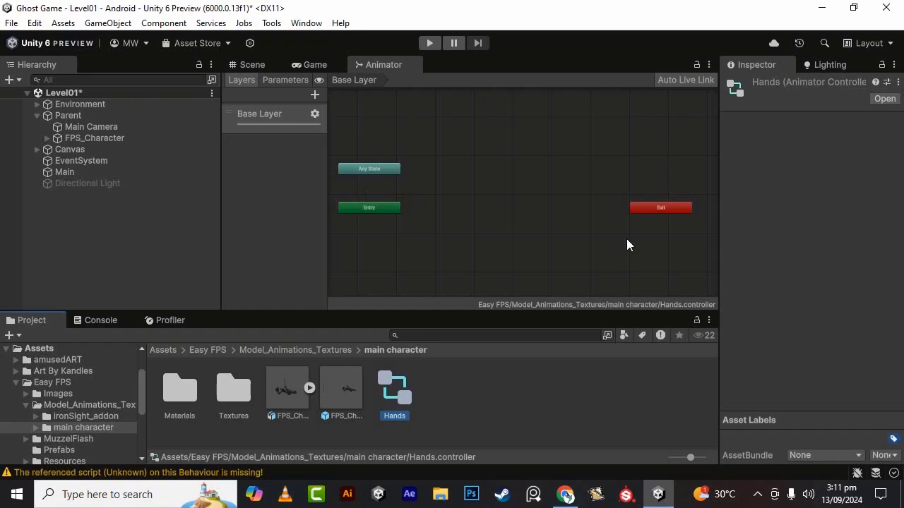
{"action": "scroll", "coordinate": [627, 245], "scroll_direction": "up", "scroll_amount": 2}
{"action": "scroll", "coordinate": [600, 229], "scroll_direction": "down", "scroll_amount": 3}
{"action": "scroll", "coordinate": [440, 160], "scroll_direction": "up", "scroll_amount": 4}
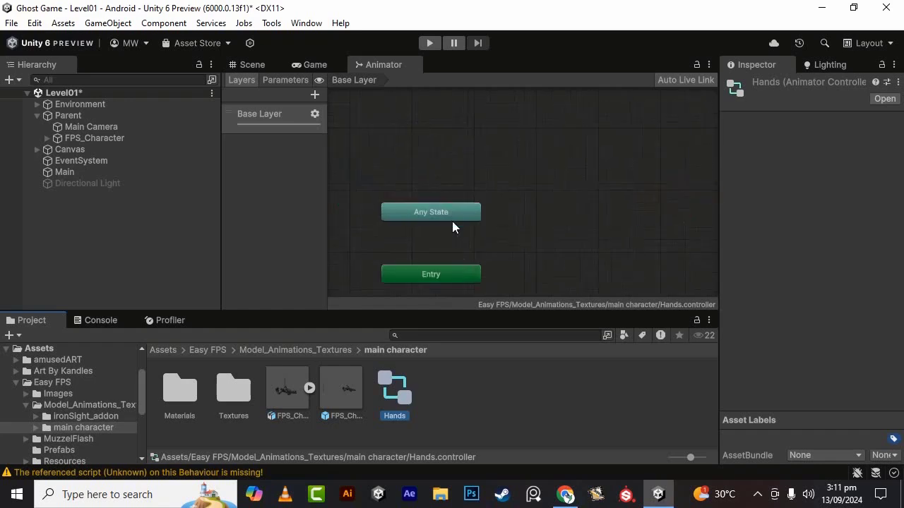
{"action": "scroll", "coordinate": [426, 221], "scroll_direction": "down", "scroll_amount": 4}
{"action": "scroll", "coordinate": [634, 242], "scroll_direction": "up", "scroll_amount": 3}
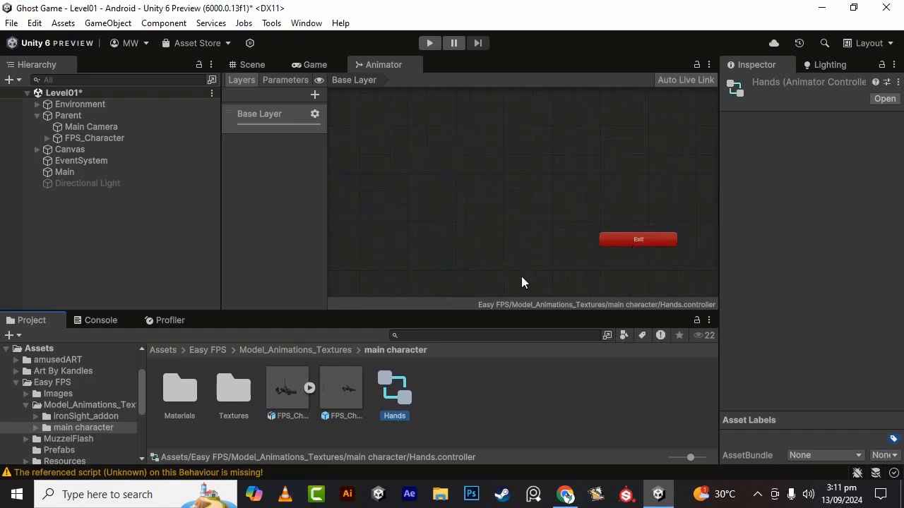
{"action": "scroll", "coordinate": [480, 255], "scroll_direction": "down", "scroll_amount": 4}
{"action": "scroll", "coordinate": [409, 240], "scroll_direction": "up", "scroll_amount": 3}
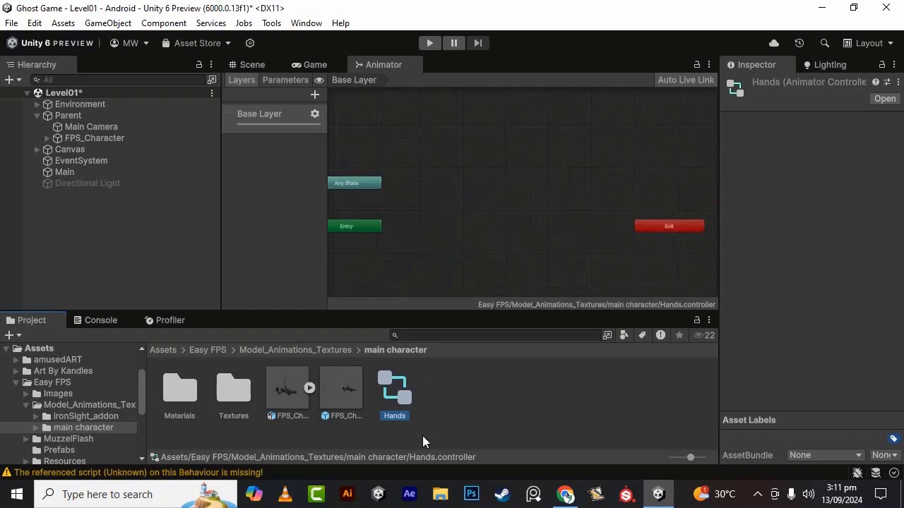
Expand the FPS_Character model and preview its aim pose, gun takeout and idle animation clips in an enlarged preview.
{"action": "left_click", "coordinate": [308, 388]}
{"action": "left_click", "coordinate": [400, 393]}
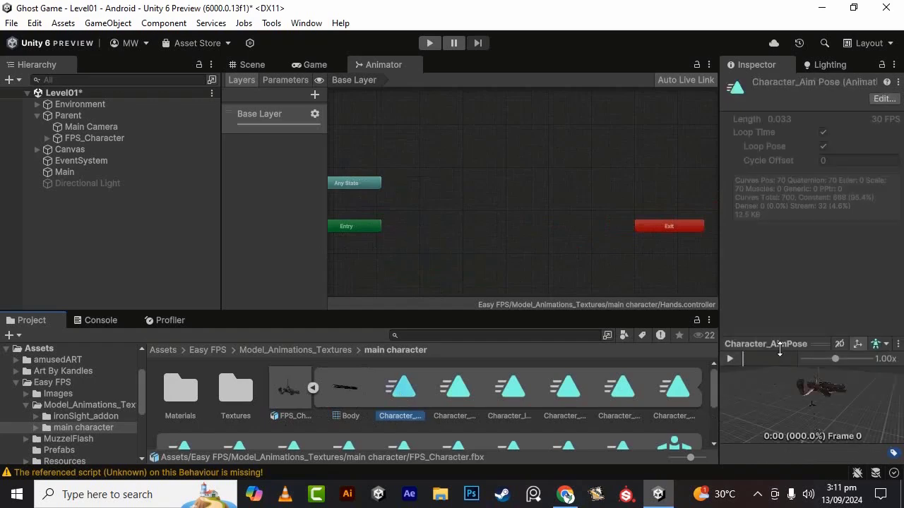
{"action": "left_click_drag", "start_coordinate": [777, 344], "coordinate": [775, 295]}
{"action": "scroll", "coordinate": [791, 363], "scroll_direction": "up", "scroll_amount": 3}
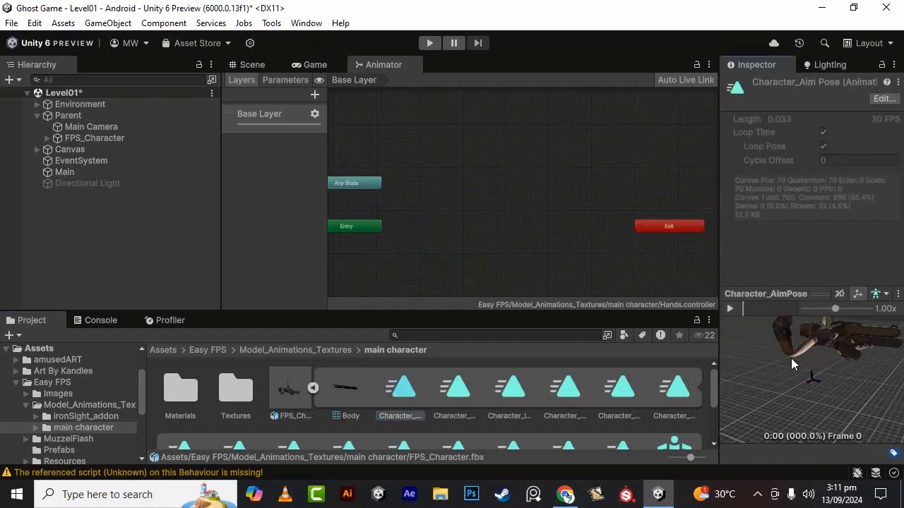
{"action": "left_click", "coordinate": [731, 309]}
{"action": "left_click", "coordinate": [455, 385]}
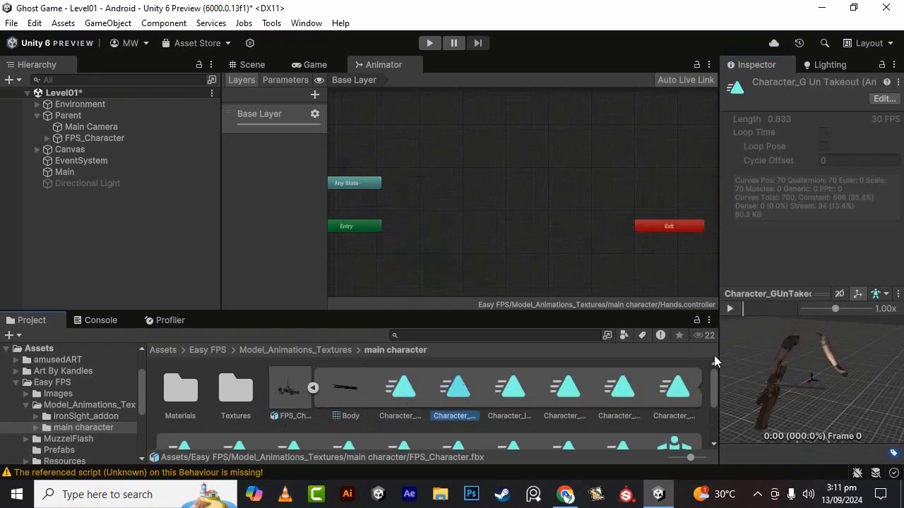
{"action": "left_click", "coordinate": [728, 310]}
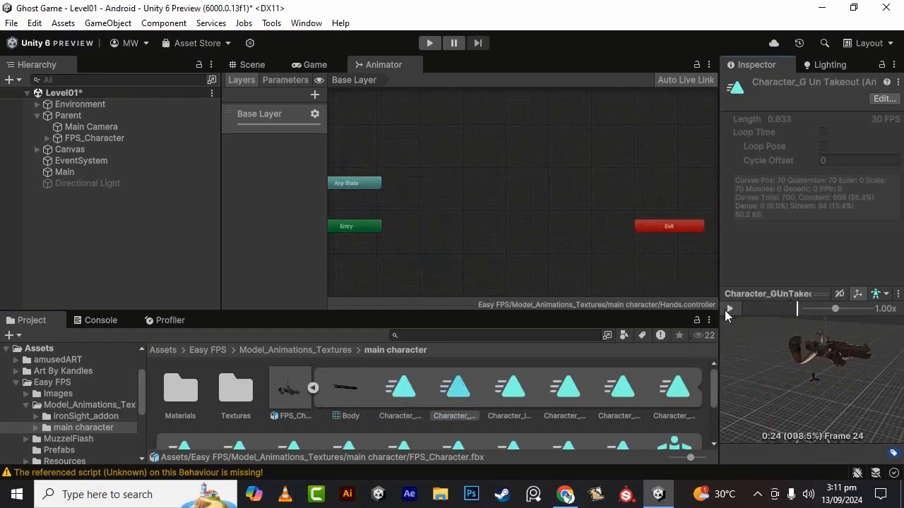
{"action": "left_click", "coordinate": [511, 388]}
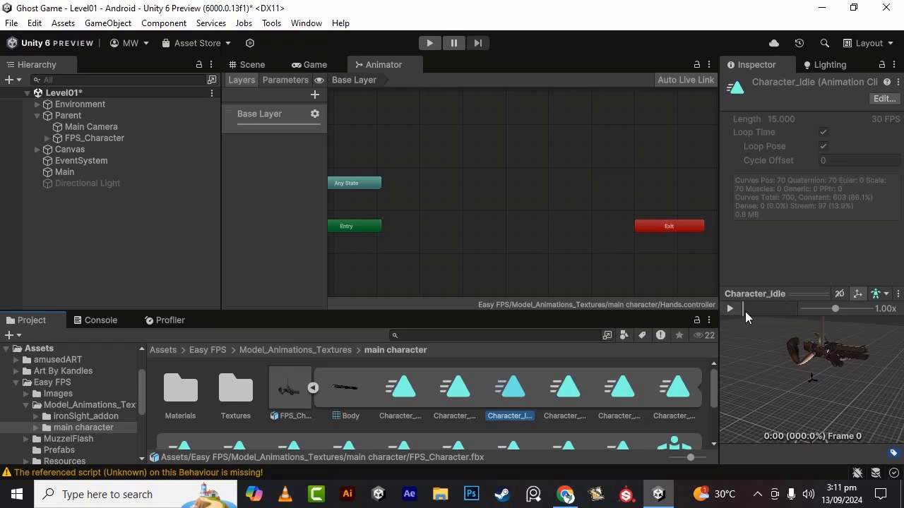
{"action": "left_click", "coordinate": [731, 311]}
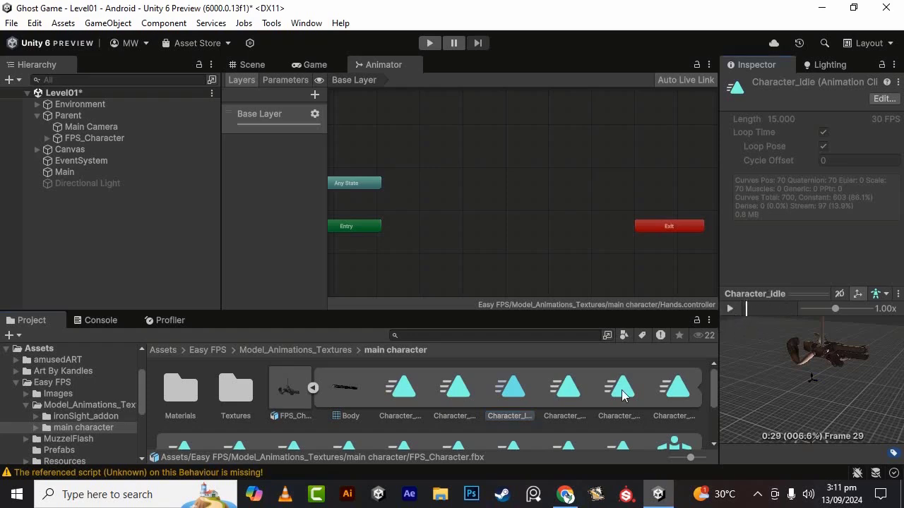
Add the Character_Idle clip to the Hands controller's Base Layer as its default state.
{"action": "left_click", "coordinate": [556, 392]}
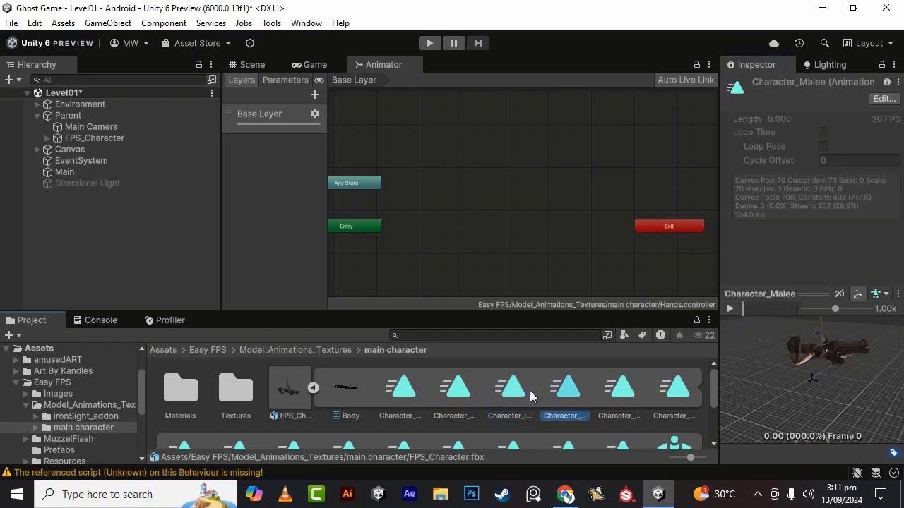
{"action": "left_click", "coordinate": [515, 417]}
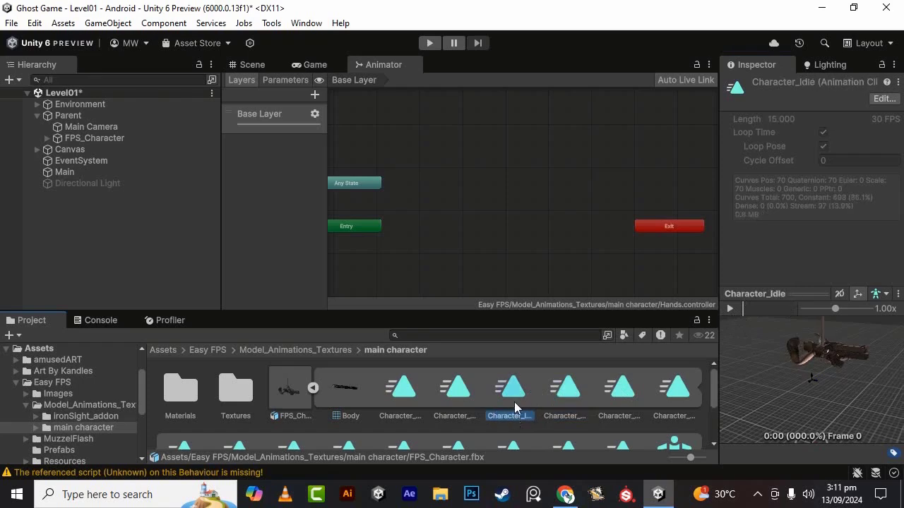
{"action": "left_click_drag", "start_coordinate": [514, 402], "coordinate": [461, 199]}
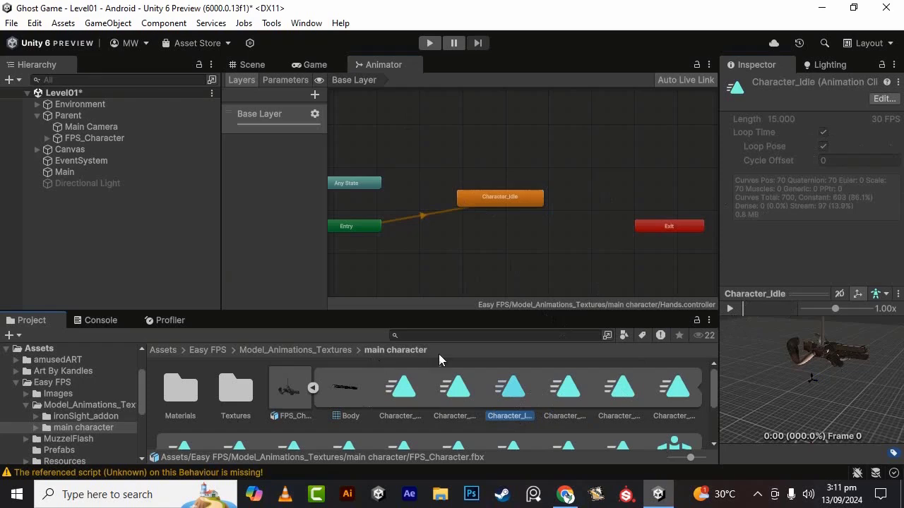
Preview the Character_Reload clip and add it as a state above Character_Idle in the Hands controller's Base Layer.
{"action": "left_click", "coordinate": [566, 390]}
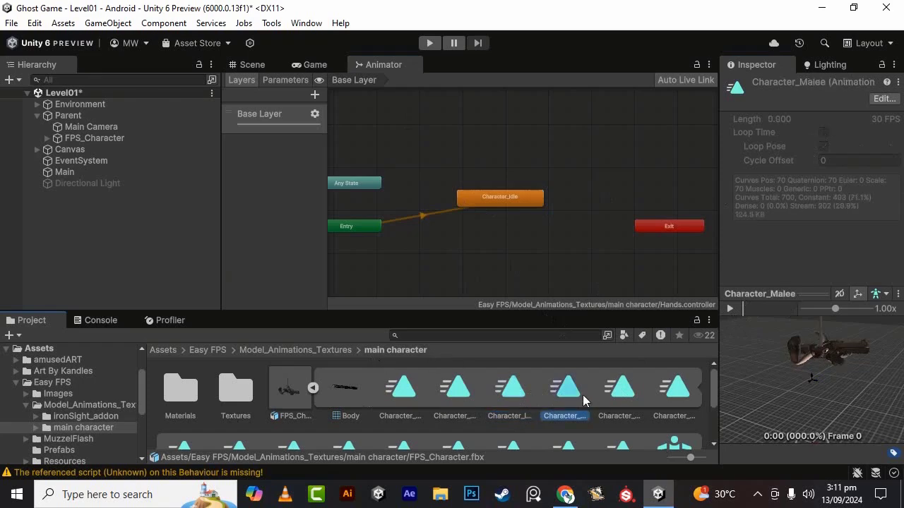
{"action": "left_click", "coordinate": [630, 389]}
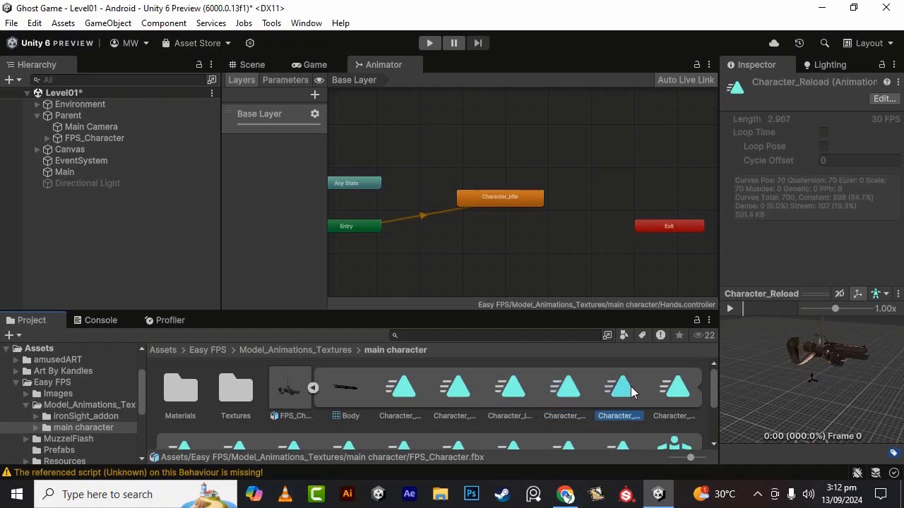
{"action": "left_click", "coordinate": [730, 308]}
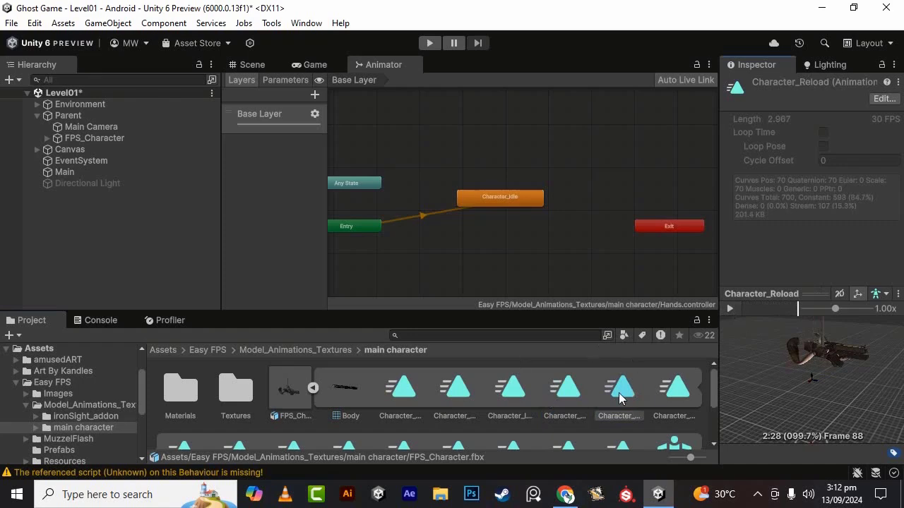
{"action": "left_click_drag", "start_coordinate": [618, 392], "coordinate": [704, 292]}
{"action": "left_click_drag", "start_coordinate": [497, 119], "coordinate": [525, 150]}
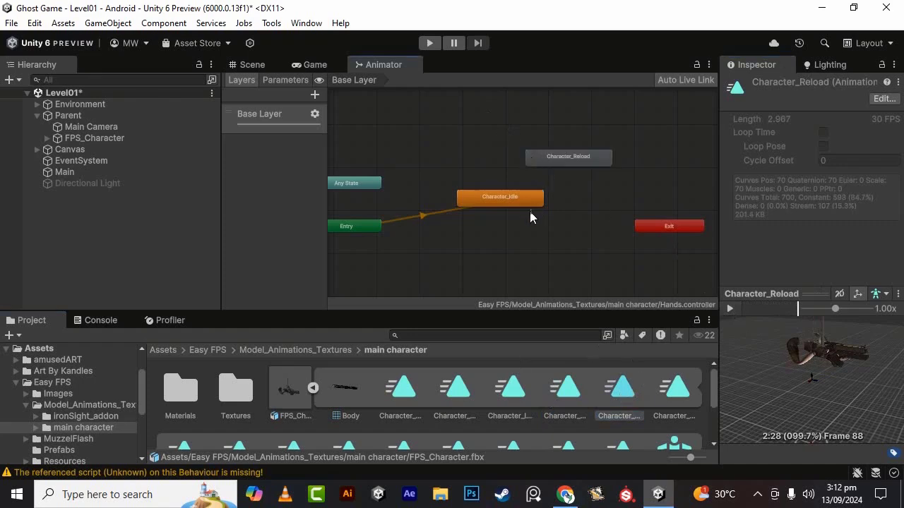
Rearrange the two animation states so Character_Reload sits above and slightly to the right of Character_Idle.
{"action": "left_click_drag", "start_coordinate": [531, 199], "coordinate": [536, 207]}
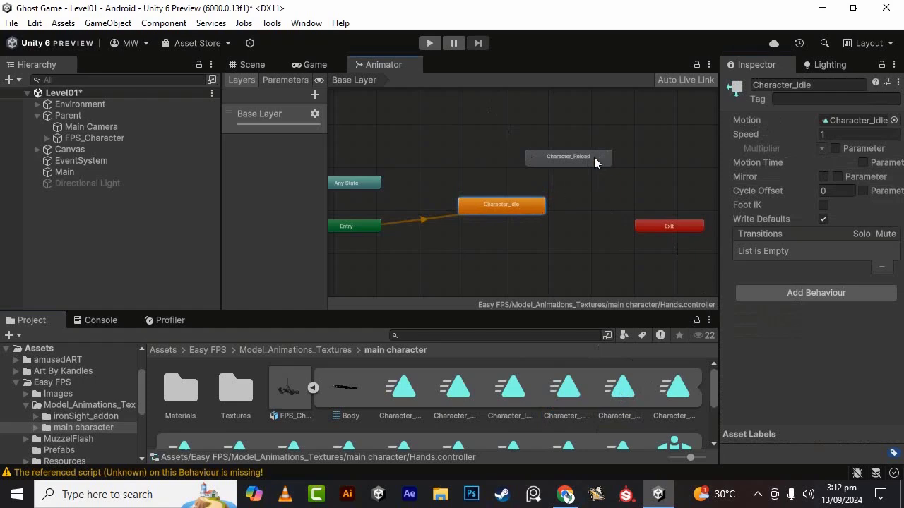
{"action": "left_click_drag", "start_coordinate": [590, 161], "coordinate": [562, 155]}
{"action": "left_click_drag", "start_coordinate": [523, 206], "coordinate": [521, 198]}
Examine the FPS_Character model's remaining animation clips, from Character_Run through the sword clips to Character_Walk.
{"action": "left_click", "coordinate": [678, 396]}
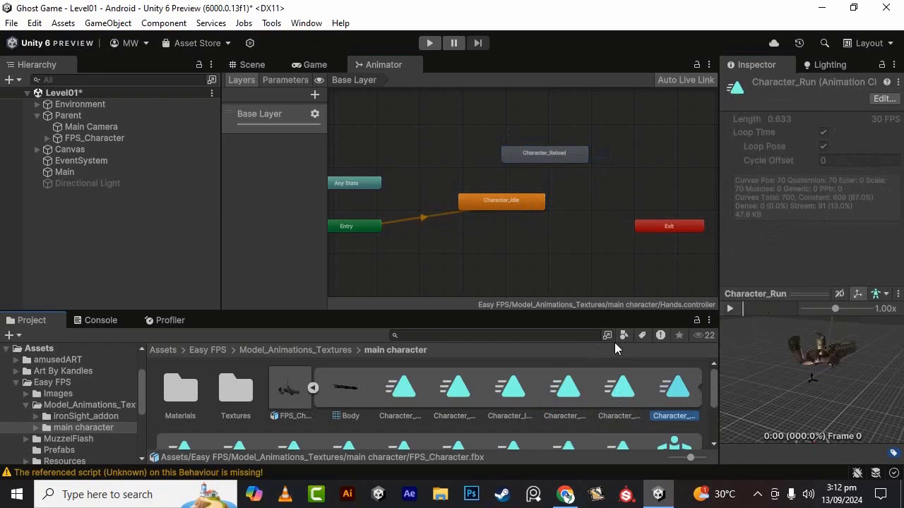
{"action": "scroll", "coordinate": [436, 409], "scroll_direction": "down", "scroll_amount": 1}
{"action": "left_click", "coordinate": [189, 424]}
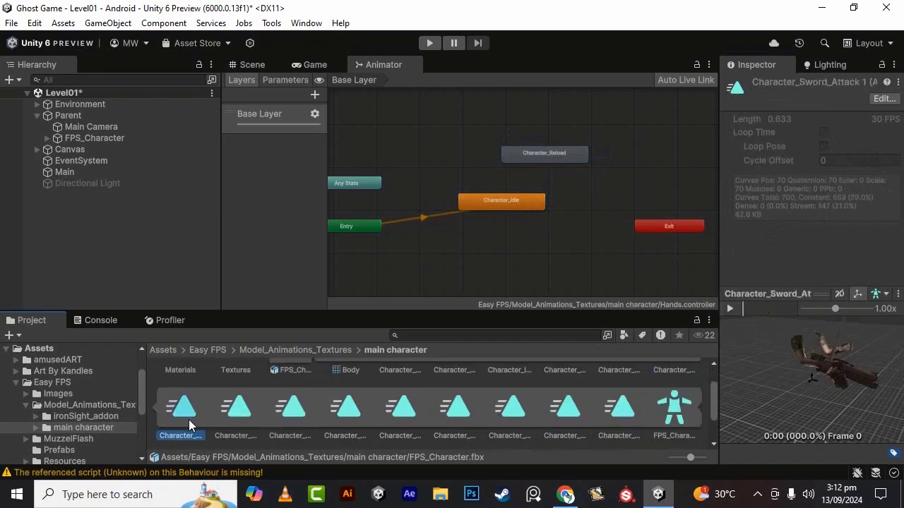
{"action": "left_click", "coordinate": [228, 421]}
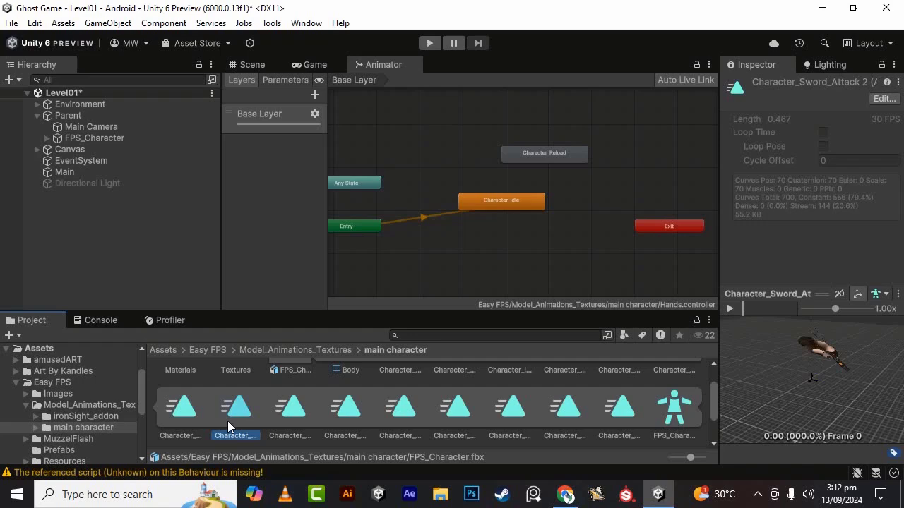
{"action": "left_click", "coordinate": [283, 415]}
{"action": "left_click", "coordinate": [341, 409]}
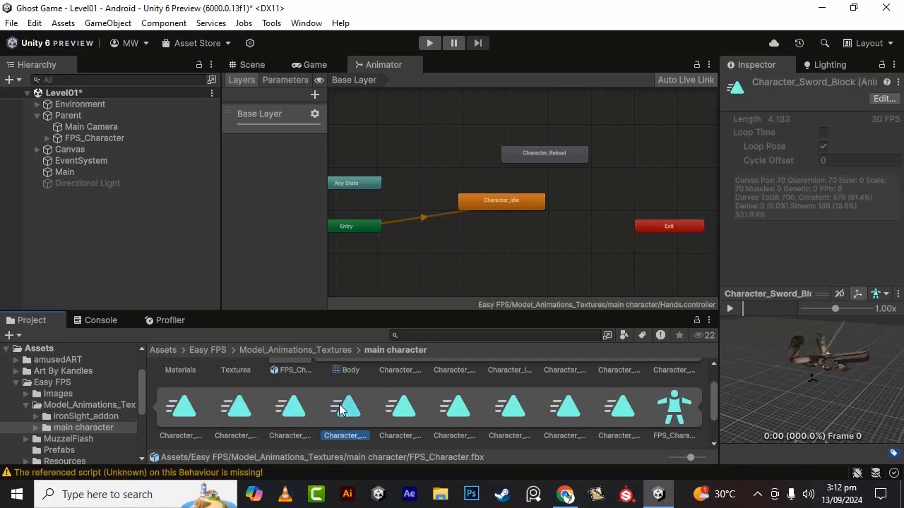
{"action": "left_click", "coordinate": [409, 416]}
{"action": "left_click", "coordinate": [450, 409]}
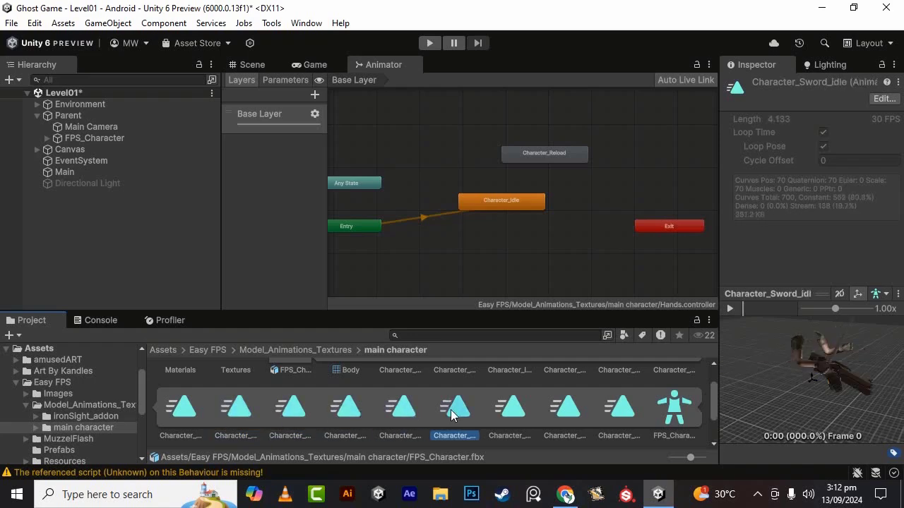
{"action": "left_click", "coordinate": [513, 407]}
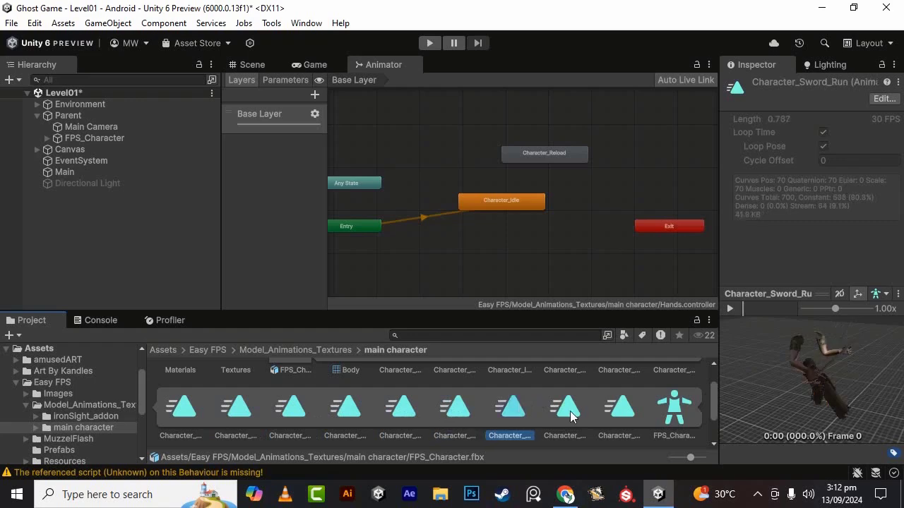
{"action": "left_click", "coordinate": [570, 411]}
{"action": "left_click", "coordinate": [621, 412]}
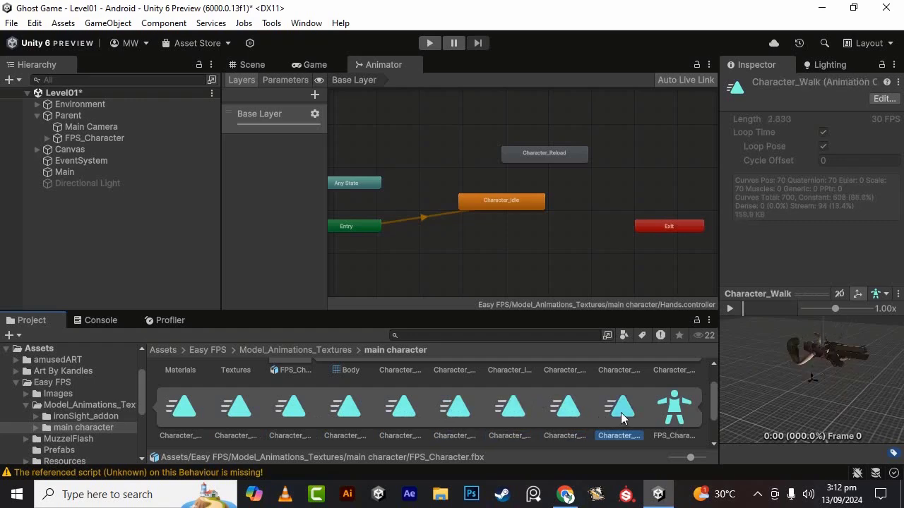
{"action": "scroll", "coordinate": [616, 405], "scroll_direction": "down", "scroll_amount": 2}
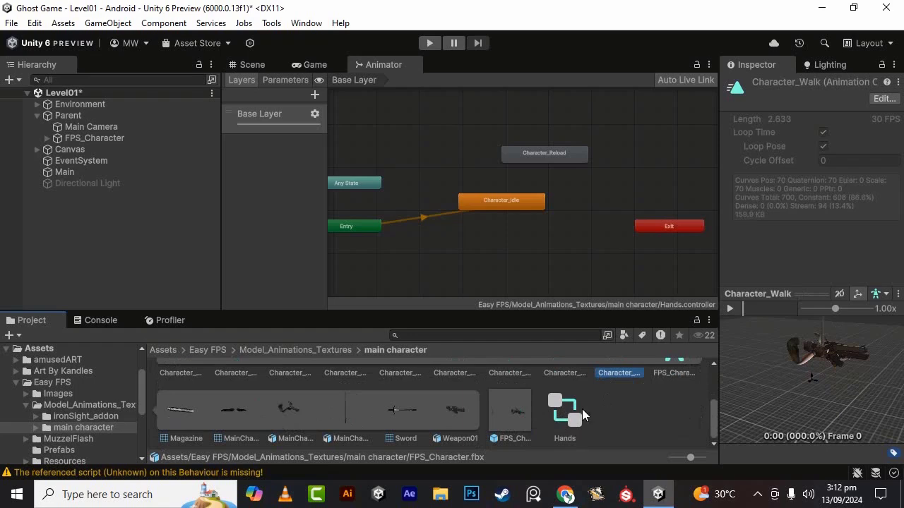
{"action": "scroll", "coordinate": [599, 417], "scroll_direction": "up", "scroll_amount": 2}
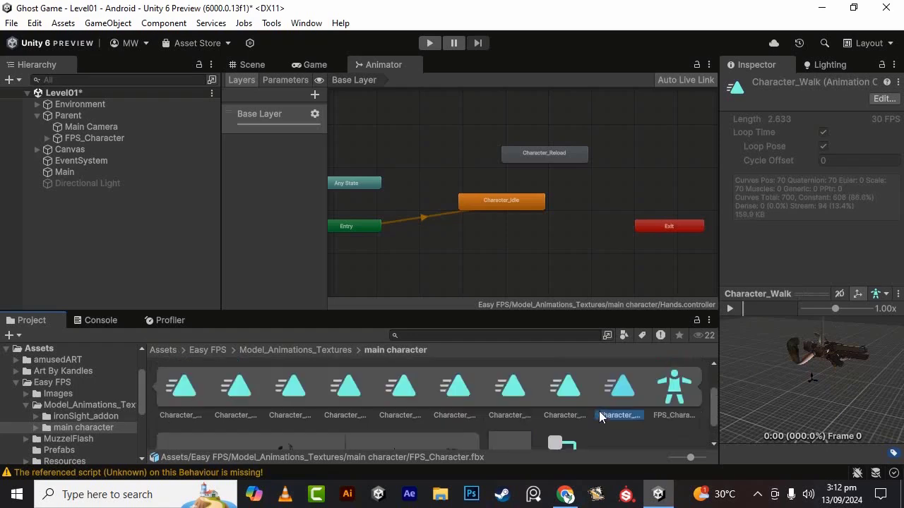
{"action": "left_click", "coordinate": [561, 392]}
{"action": "left_click", "coordinate": [621, 392]}
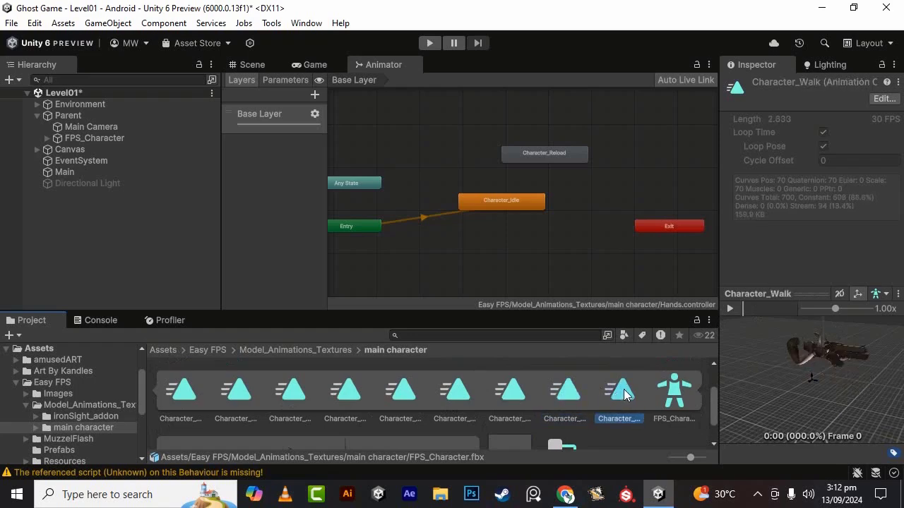
{"action": "scroll", "coordinate": [636, 391], "scroll_direction": "down", "scroll_amount": 2}
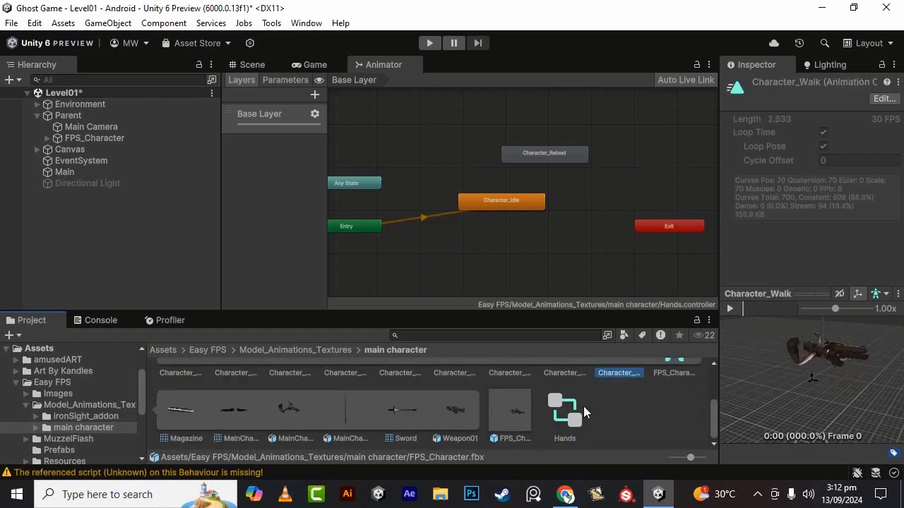
{"action": "scroll", "coordinate": [684, 428], "scroll_direction": "up", "scroll_amount": 2}
{"action": "scroll", "coordinate": [613, 425], "scroll_direction": "down", "scroll_amount": 2}
{"action": "scroll", "coordinate": [612, 408], "scroll_direction": "up", "scroll_amount": 3}
{"action": "scroll", "coordinate": [600, 415], "scroll_direction": "down", "scroll_amount": 2}
Preview the Character_Sword_Walk and Character_Run clips of the FPS_Character model.
{"action": "left_click", "coordinate": [550, 417]}
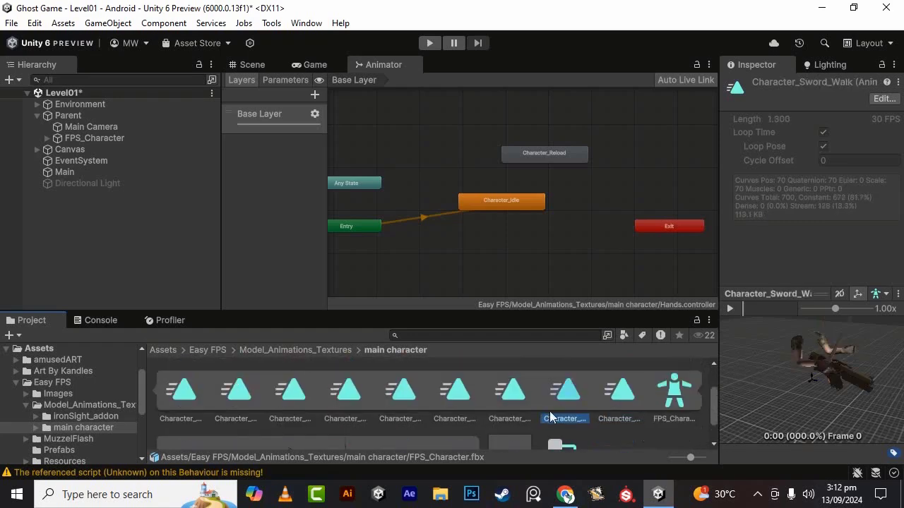
{"action": "scroll", "coordinate": [544, 421], "scroll_direction": "up", "scroll_amount": 1}
{"action": "scroll", "coordinate": [553, 408], "scroll_direction": "down", "scroll_amount": 1}
{"action": "left_click", "coordinate": [730, 311]}
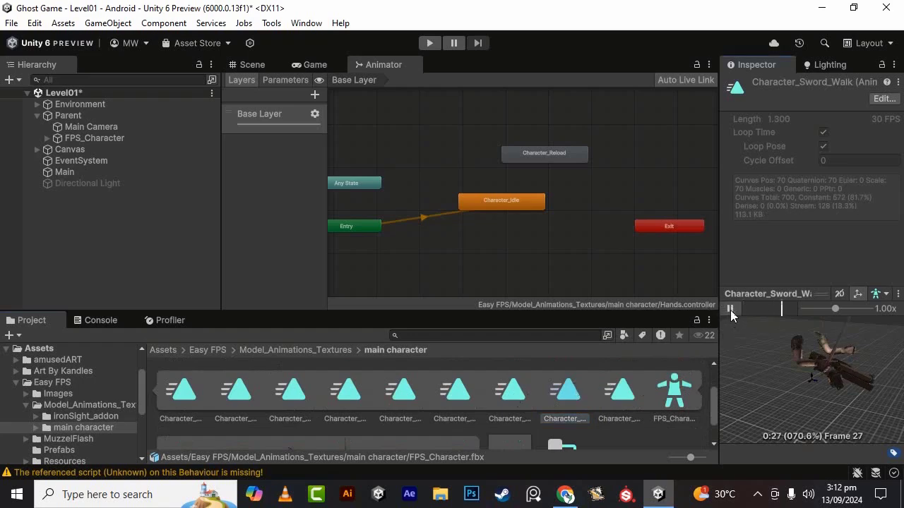
{"action": "scroll", "coordinate": [518, 426], "scroll_direction": "up", "scroll_amount": 1}
{"action": "left_click", "coordinate": [695, 394]}
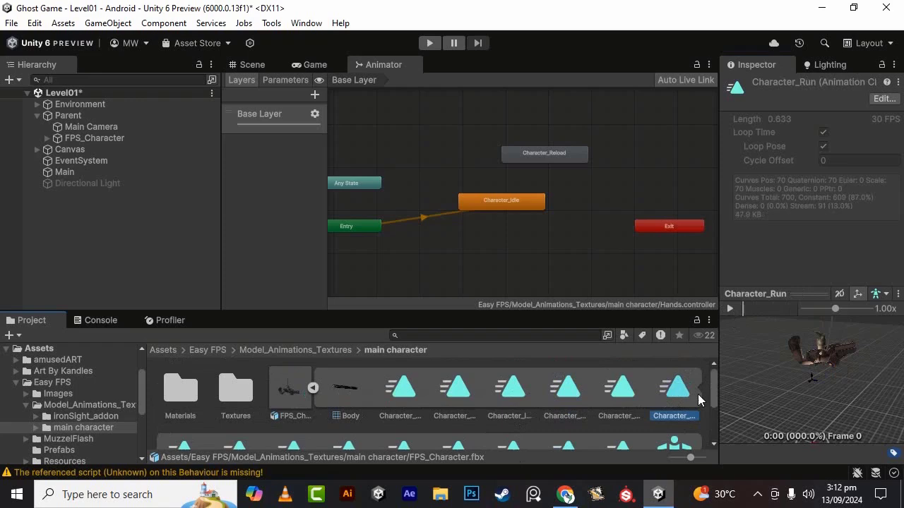
{"action": "left_click", "coordinate": [730, 307]}
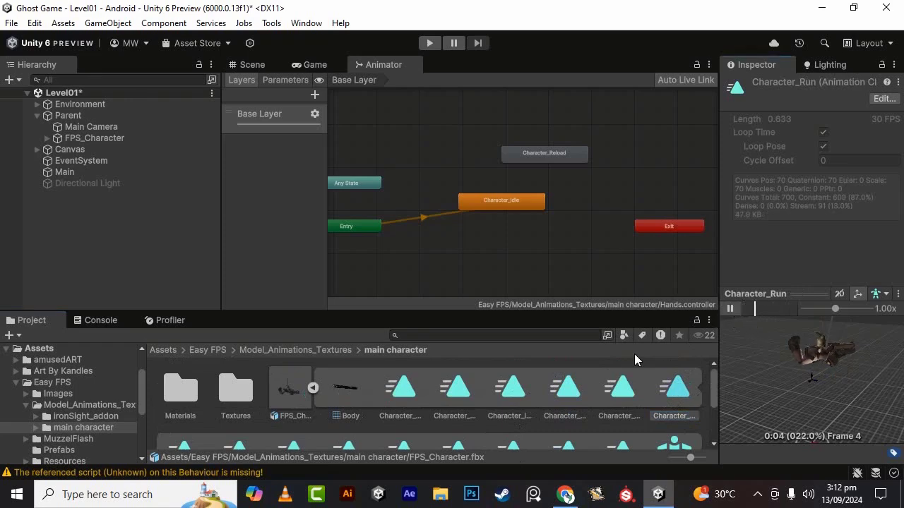
{"action": "scroll", "coordinate": [505, 412], "scroll_direction": "down", "scroll_amount": 1}
{"action": "scroll", "coordinate": [320, 423], "scroll_direction": "up", "scroll_amount": 1}
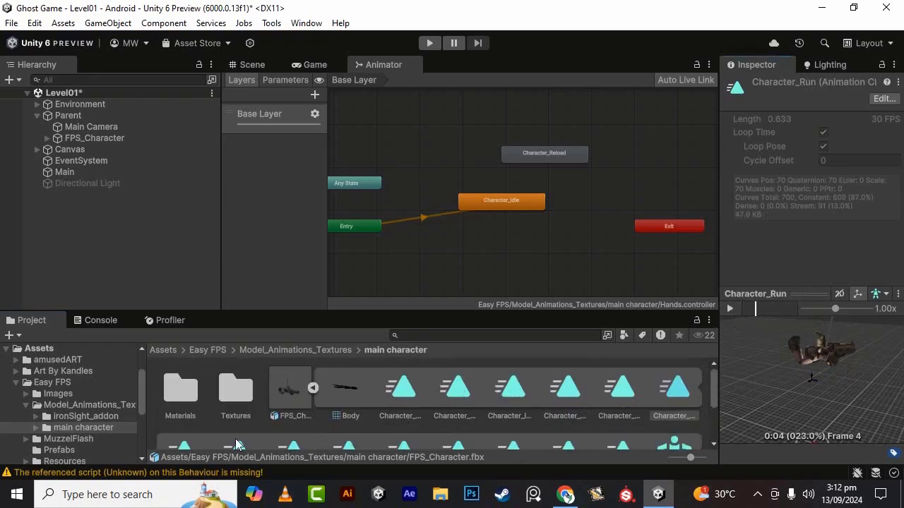
Preview the three sword attack clips, Character_Sword_Attack 1, 2 and 3.
{"action": "scroll", "coordinate": [211, 445], "scroll_direction": "down", "scroll_amount": 1}
{"action": "left_click", "coordinate": [175, 438]}
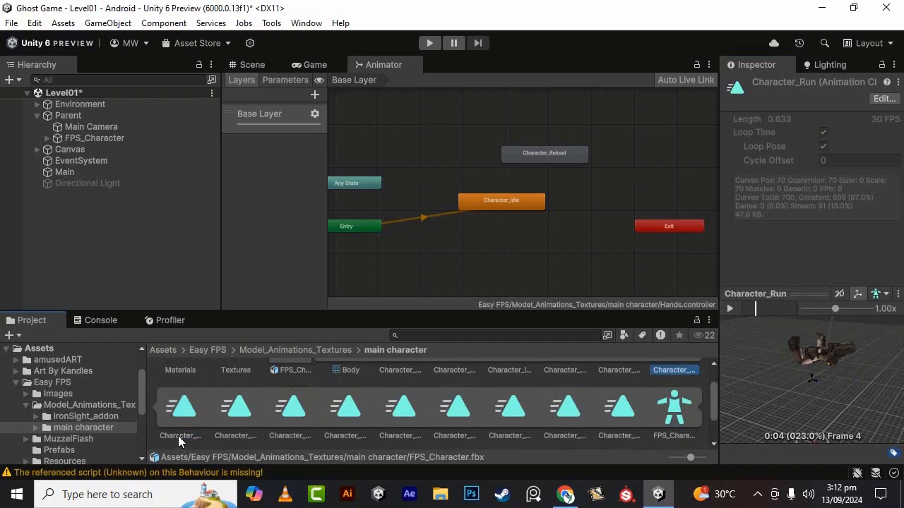
{"action": "left_click", "coordinate": [730, 307]}
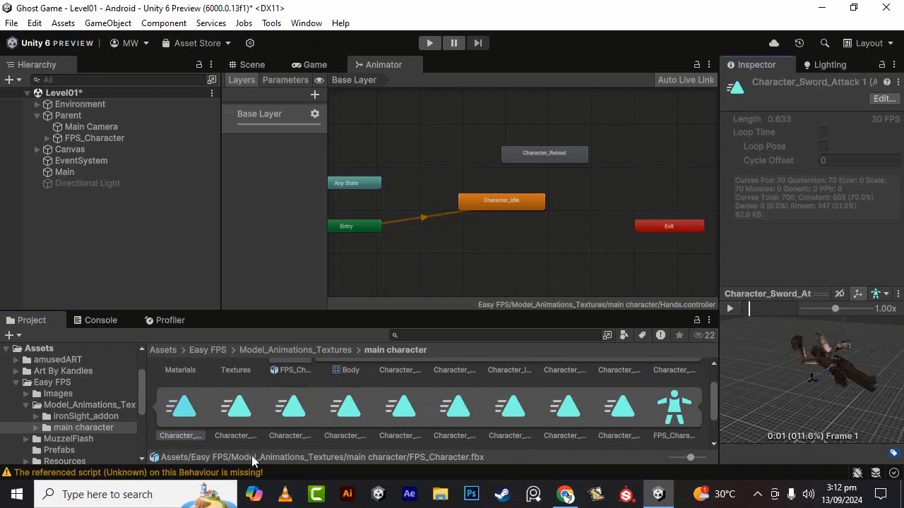
{"action": "left_click", "coordinate": [293, 416]}
{"action": "left_click", "coordinate": [216, 430]}
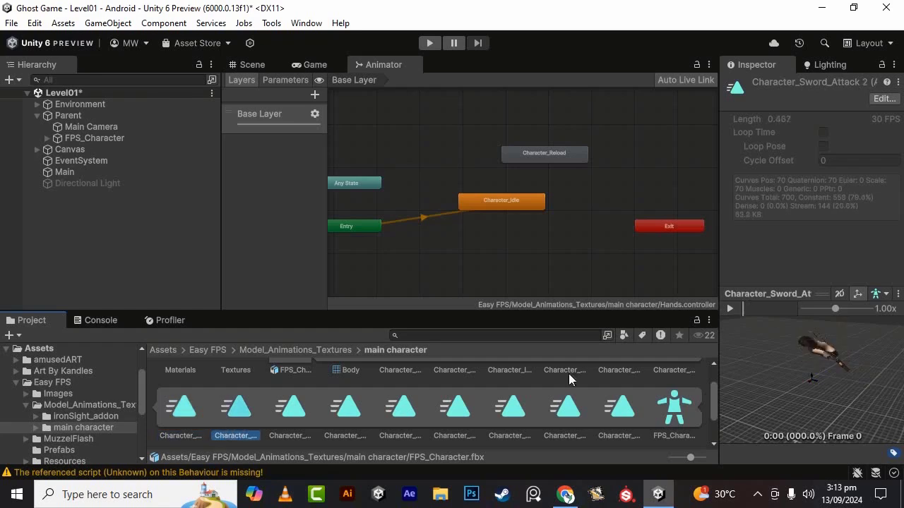
{"action": "left_click", "coordinate": [732, 308]}
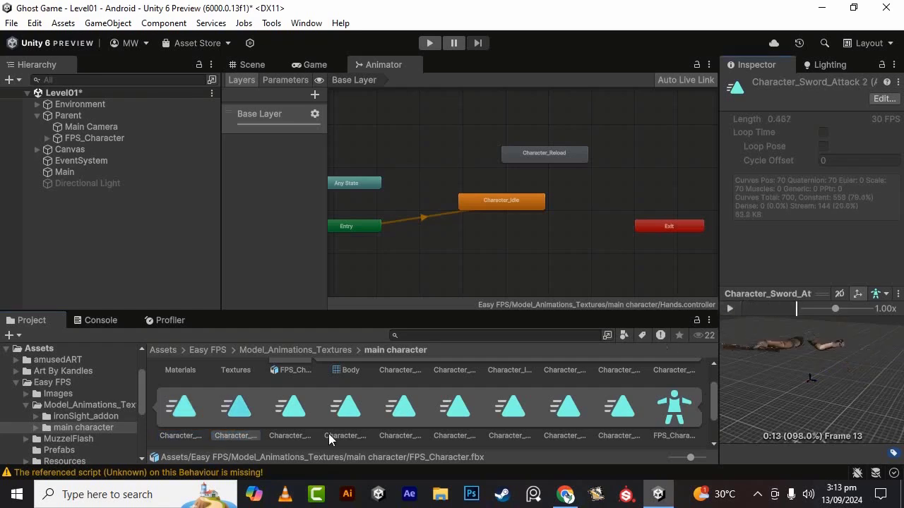
{"action": "left_click", "coordinate": [291, 417]}
{"action": "left_click", "coordinate": [730, 309]}
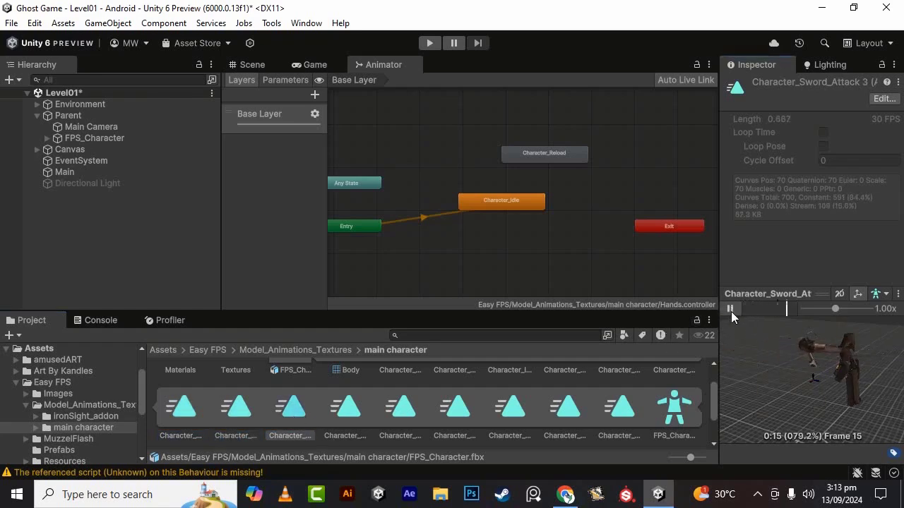
Play the Character_Sword_Block clip in the preview to examine its motion.
{"action": "left_click", "coordinate": [346, 409]}
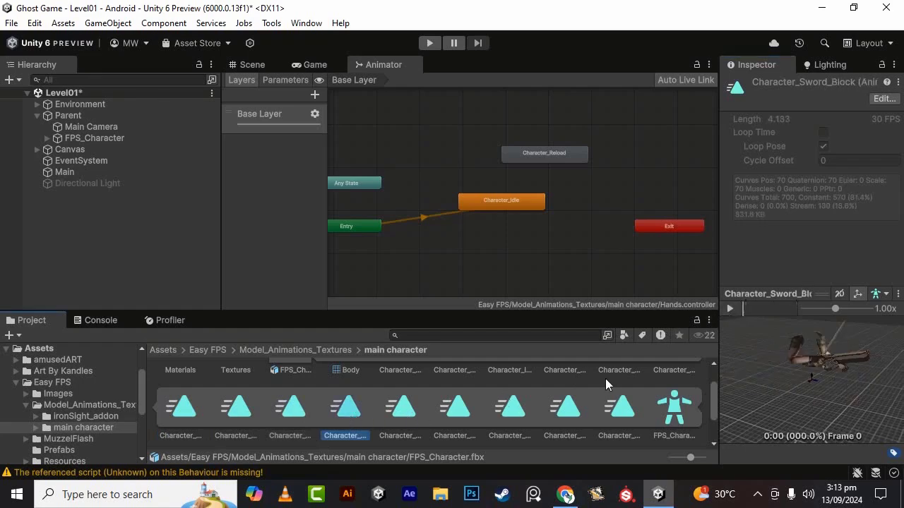
{"action": "left_click", "coordinate": [731, 308]}
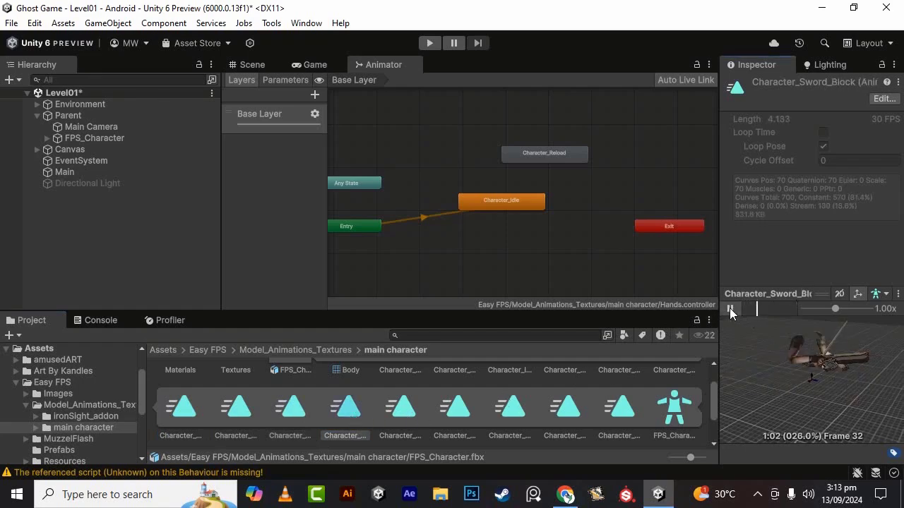
{"action": "left_click", "coordinate": [730, 308]}
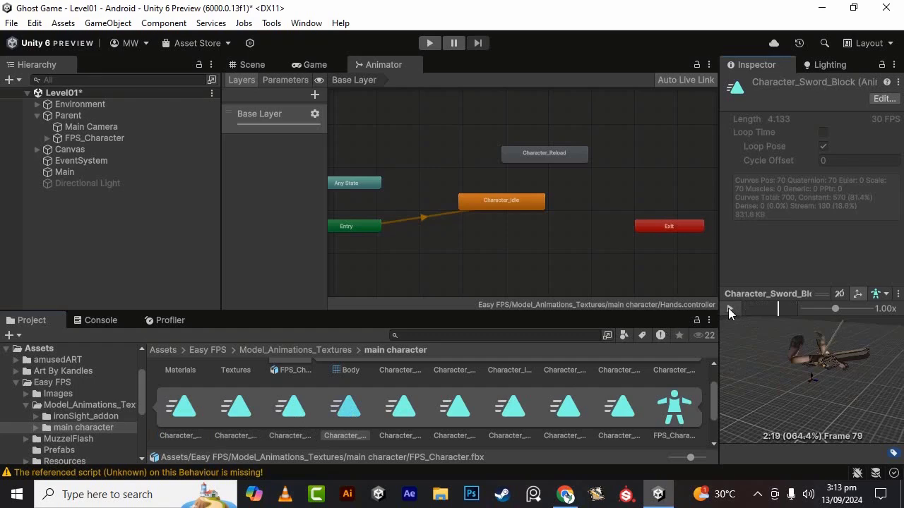
{"action": "left_click", "coordinate": [728, 308]}
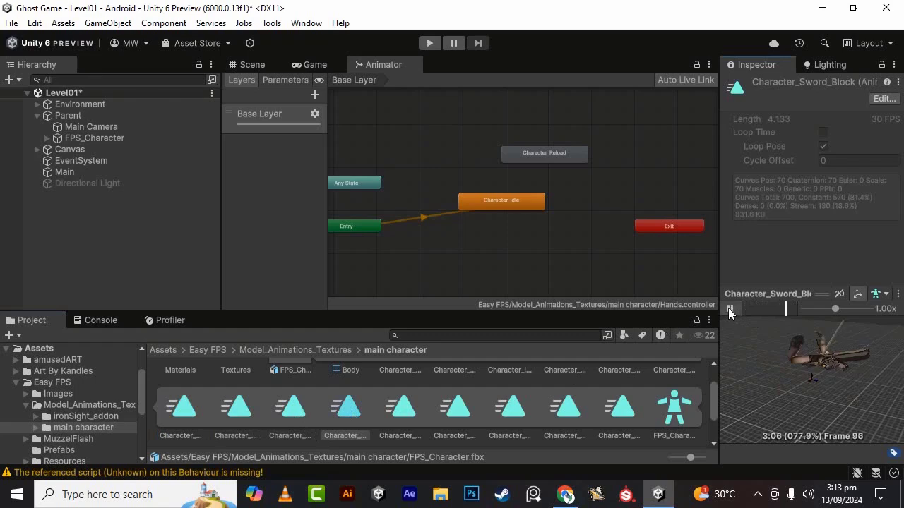
Preview the Character_Sword_BlockTakeHit clip and examine the hands and weapon up close.
{"action": "left_click", "coordinate": [393, 422]}
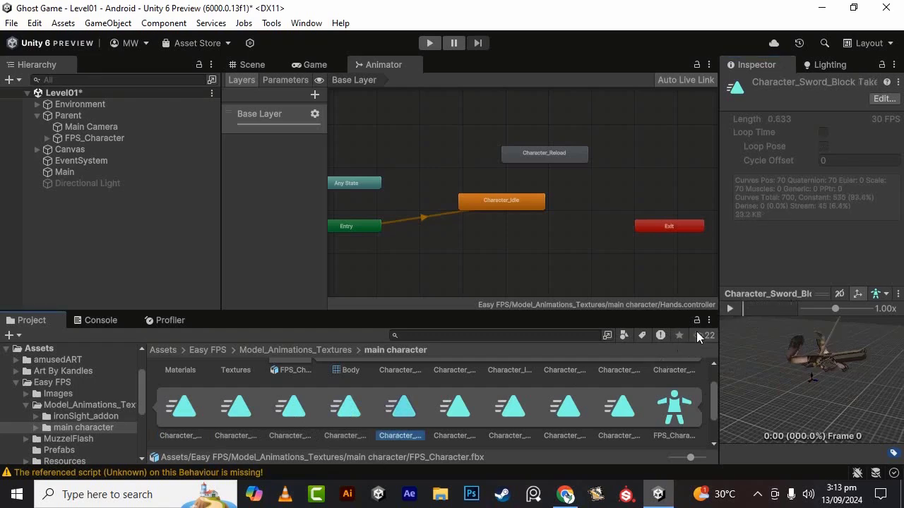
{"action": "left_click", "coordinate": [728, 310]}
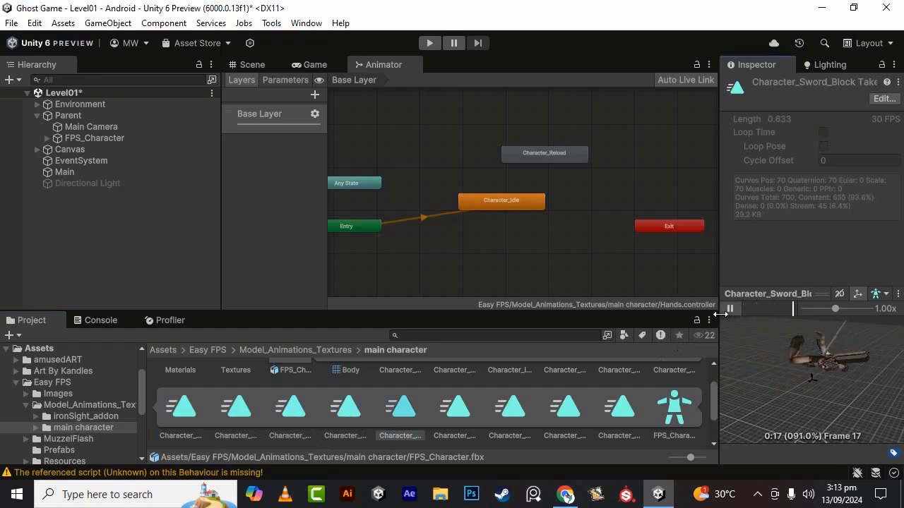
{"action": "scroll", "coordinate": [833, 379], "scroll_direction": "up", "scroll_amount": 4}
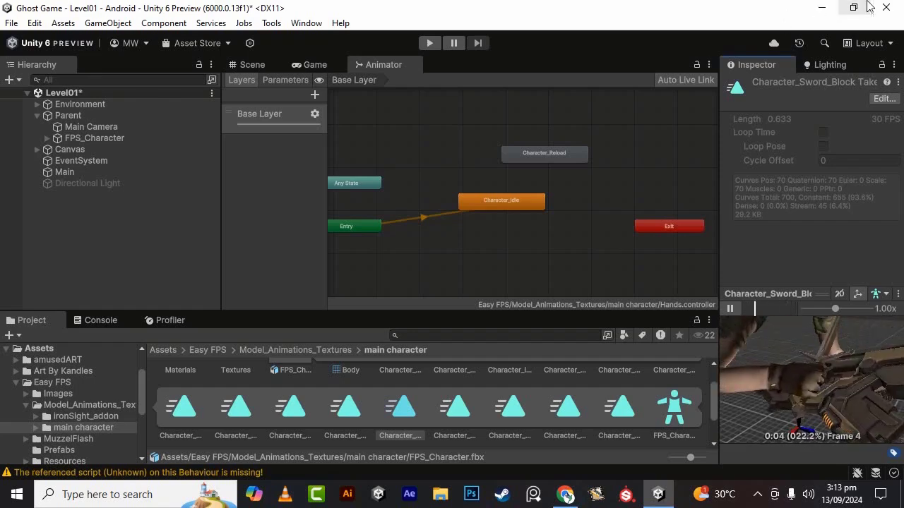
{"action": "scroll", "coordinate": [842, 403], "scroll_direction": "down", "scroll_amount": 4}
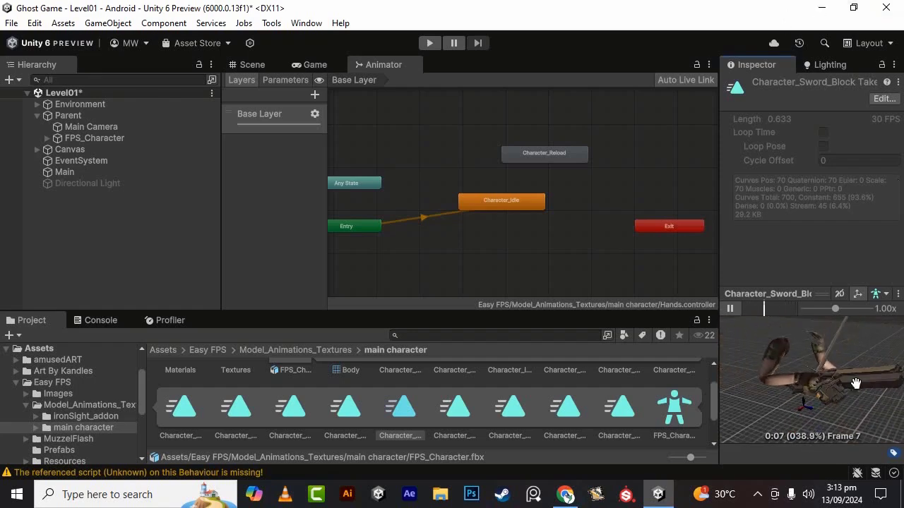
{"action": "middle_click_drag", "start_coordinate": [856, 384], "coordinate": [750, 401]}
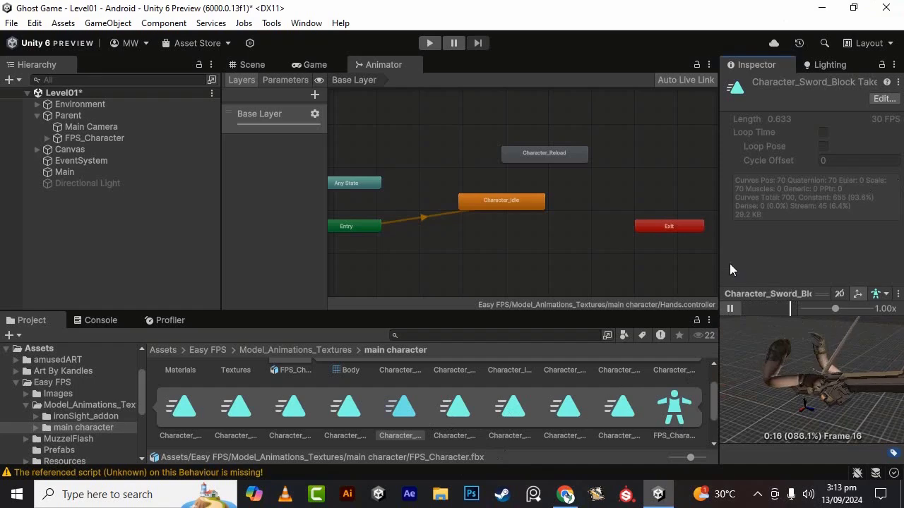
{"action": "left_click_drag", "start_coordinate": [719, 265], "coordinate": [750, 268]}
Preview the Character_Sword_idle and Character_Sword_Run clips.
{"action": "left_click", "coordinate": [472, 410]}
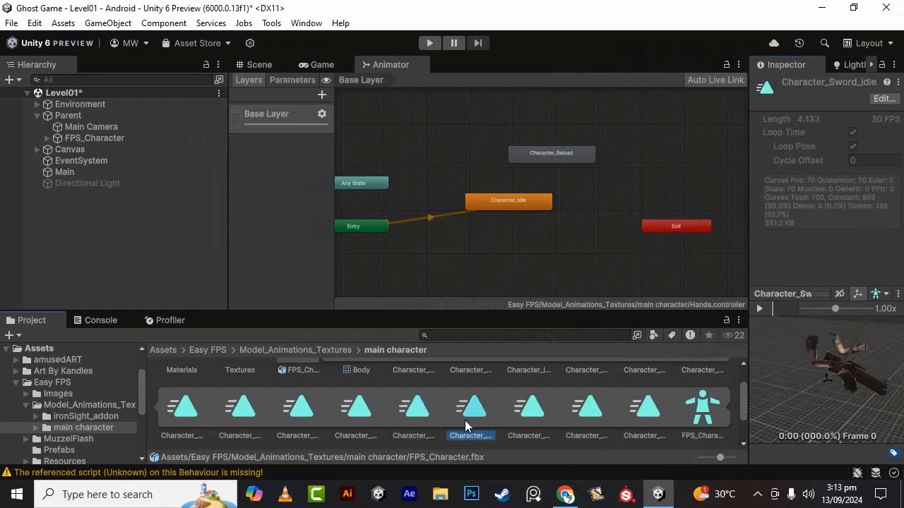
{"action": "left_click", "coordinate": [765, 308]}
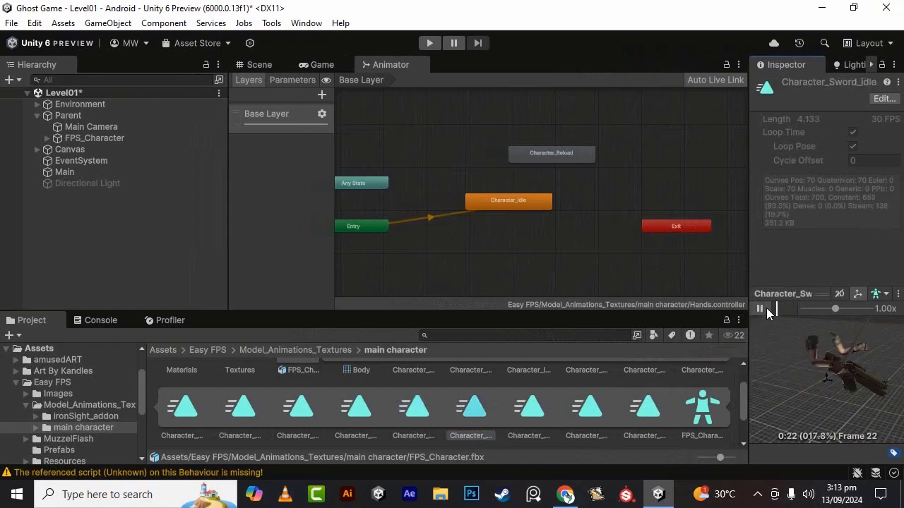
{"action": "left_click", "coordinate": [537, 406]}
{"action": "left_click", "coordinate": [761, 309]}
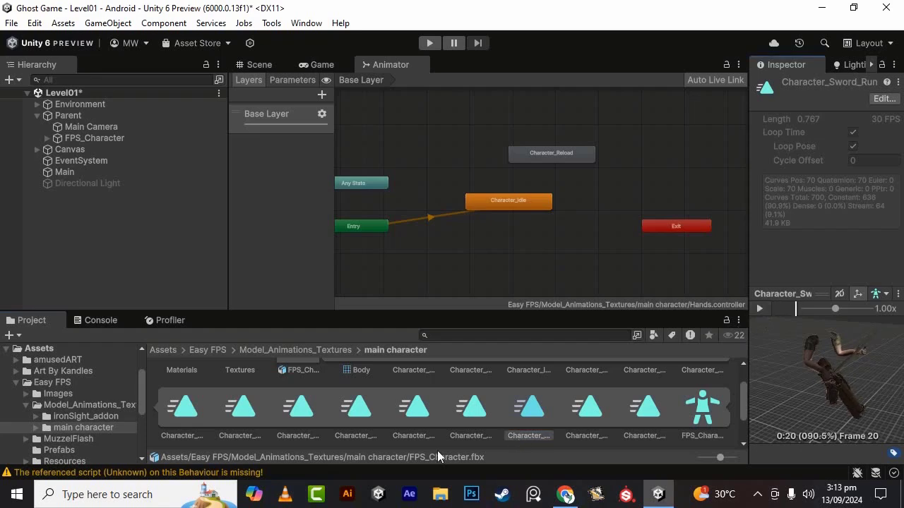
Replay the Character_Sword_BlockTakeHit clip and add it as a state below Character_Idle in the Hands controller's Base Layer.
{"action": "left_click", "coordinate": [411, 409]}
{"action": "left_click", "coordinate": [761, 308]}
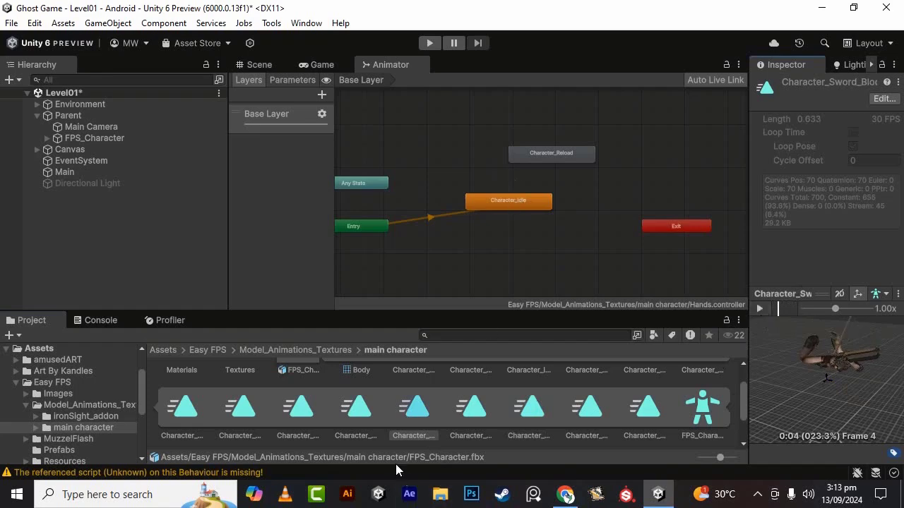
{"action": "left_click_drag", "start_coordinate": [399, 412], "coordinate": [526, 245]}
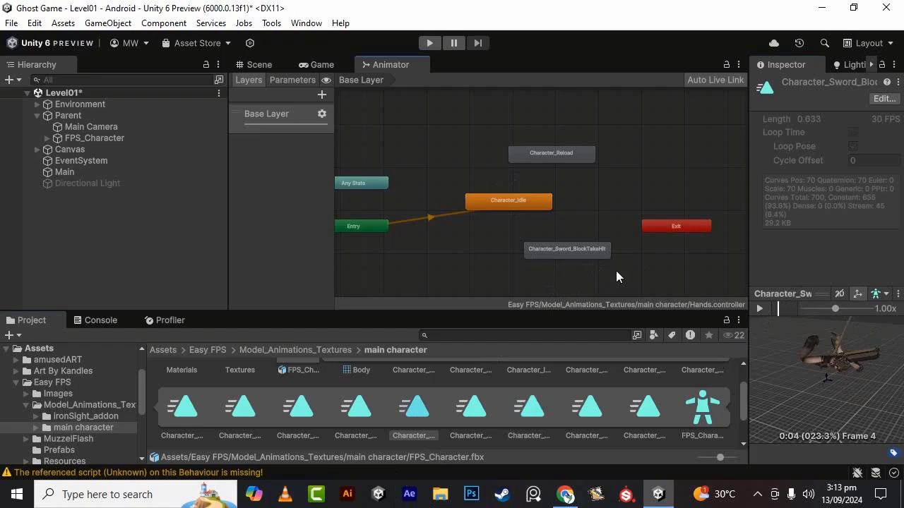
{"action": "left_click", "coordinate": [594, 256]}
{"action": "scroll", "coordinate": [579, 221], "scroll_direction": "up", "scroll_amount": 3}
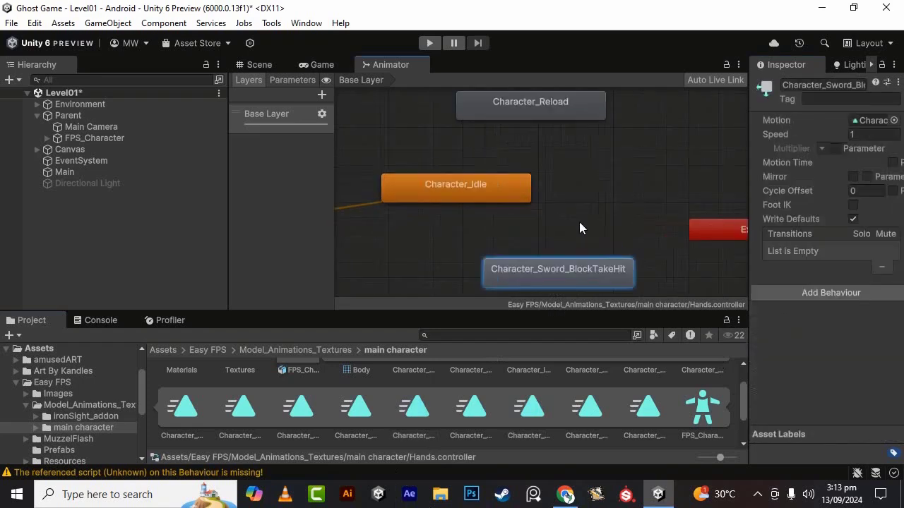
Make a transition from the Character_Idle state to the Character_Reload state in the Base Layer.
{"action": "left_click", "coordinate": [500, 190]}
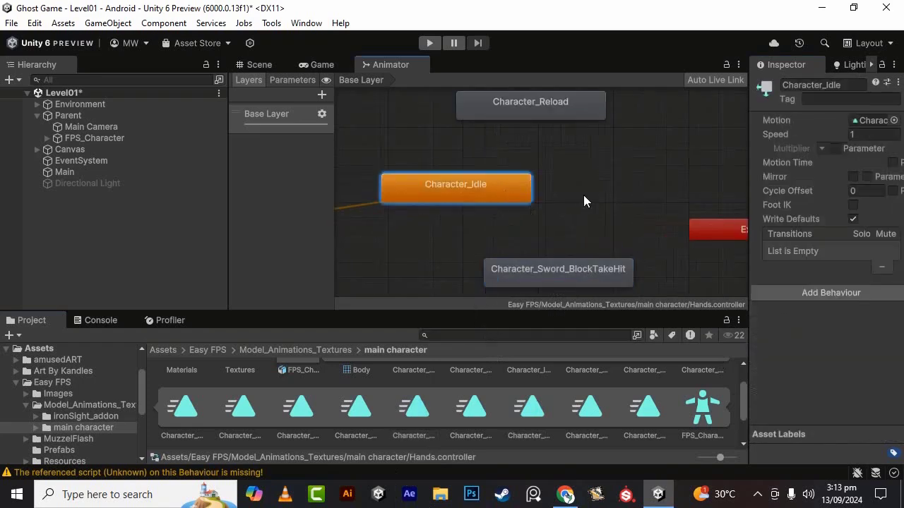
{"action": "scroll", "coordinate": [584, 195], "scroll_direction": "down", "scroll_amount": 4}
{"action": "scroll", "coordinate": [484, 99], "scroll_direction": "up", "scroll_amount": 4}
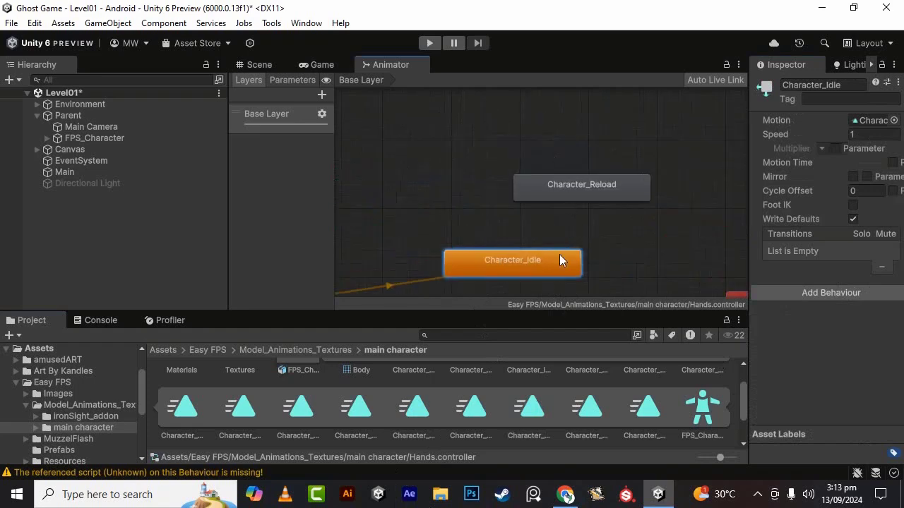
{"action": "scroll", "coordinate": [545, 236], "scroll_direction": "down", "scroll_amount": 3}
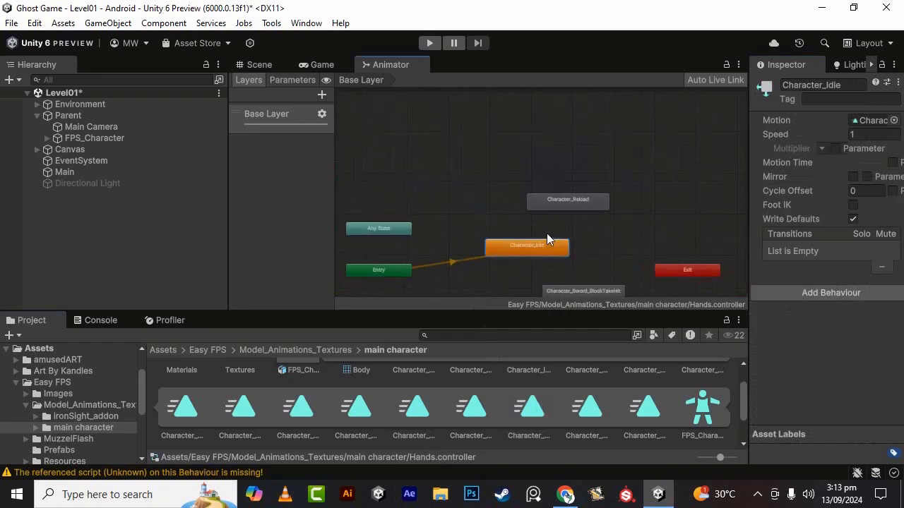
{"action": "right_click", "coordinate": [531, 252]}
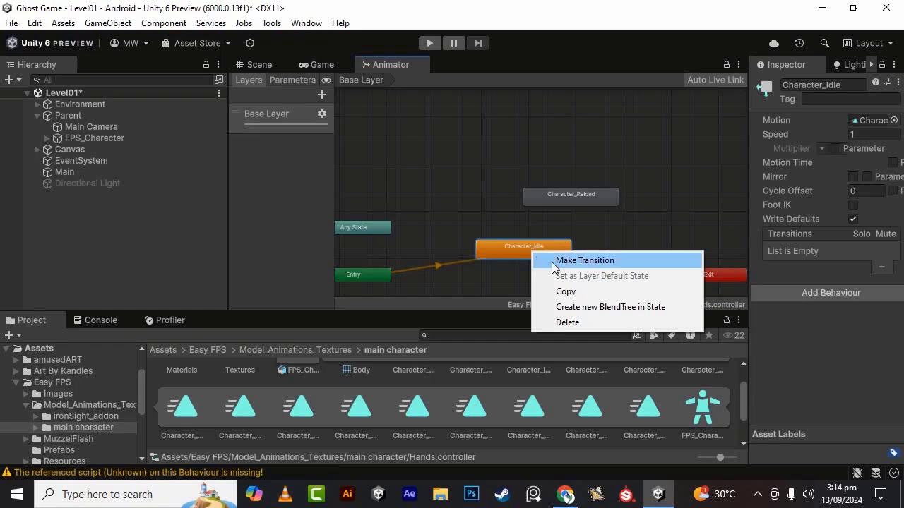
{"action": "left_click", "coordinate": [555, 259]}
{"action": "left_click", "coordinate": [570, 202]}
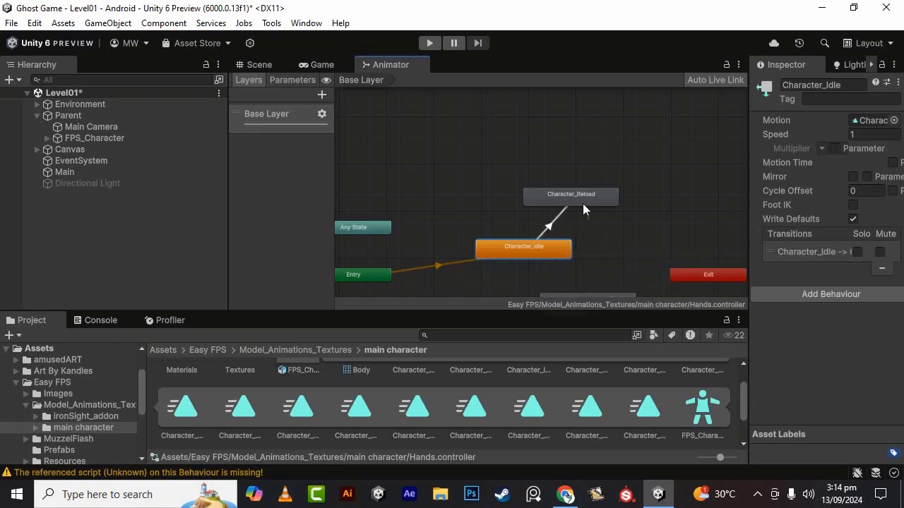
{"action": "scroll", "coordinate": [581, 237], "scroll_direction": "down", "scroll_amount": 2}
{"action": "scroll", "coordinate": [613, 234], "scroll_direction": "up", "scroll_amount": 2}
{"action": "scroll", "coordinate": [613, 236], "scroll_direction": "down", "scroll_amount": 2}
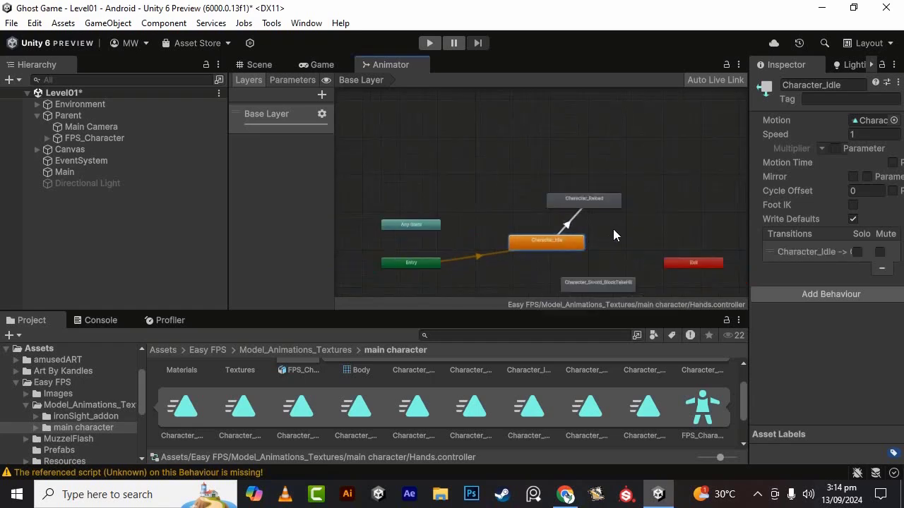
Make transitions from Character_Reload to Character_Sword_BlockTakeHit and from Character_Sword_BlockTakeHit back to Character_Idle in the Base Layer.
{"action": "right_click", "coordinate": [606, 202]}
{"action": "left_click", "coordinate": [627, 211]}
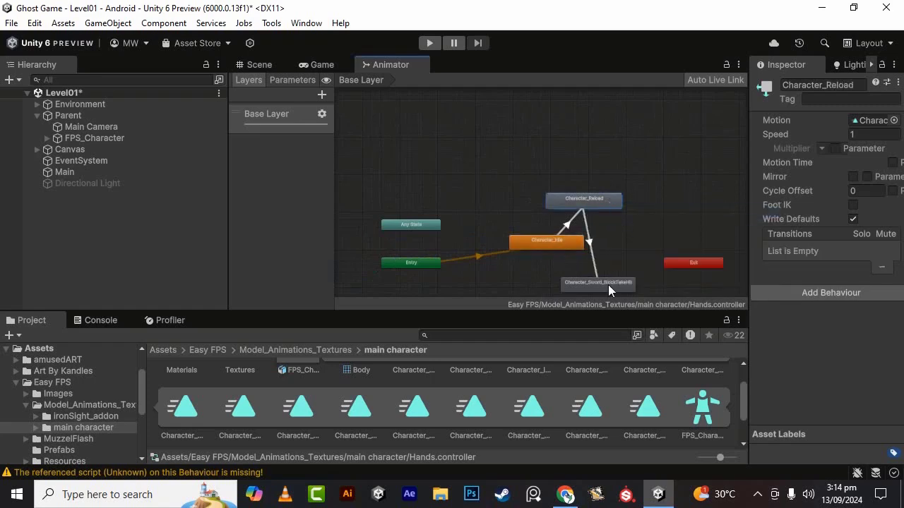
{"action": "left_click", "coordinate": [608, 285]}
{"action": "scroll", "coordinate": [586, 287], "scroll_direction": "up", "scroll_amount": 3}
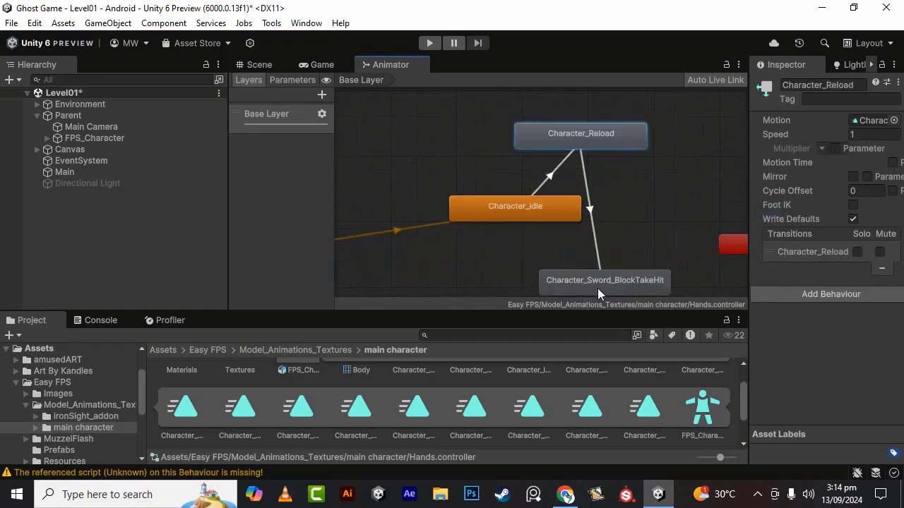
{"action": "right_click", "coordinate": [611, 277]}
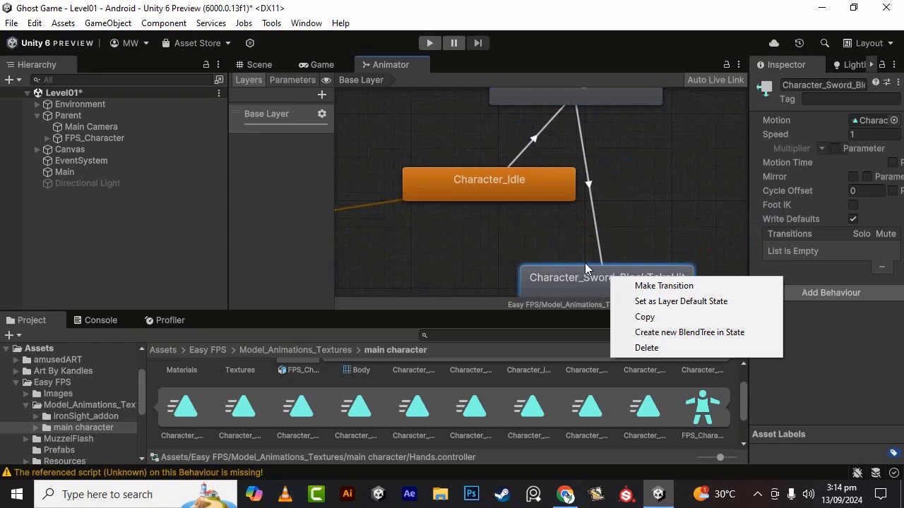
{"action": "left_click", "coordinate": [635, 284]}
{"action": "left_click", "coordinate": [527, 197]}
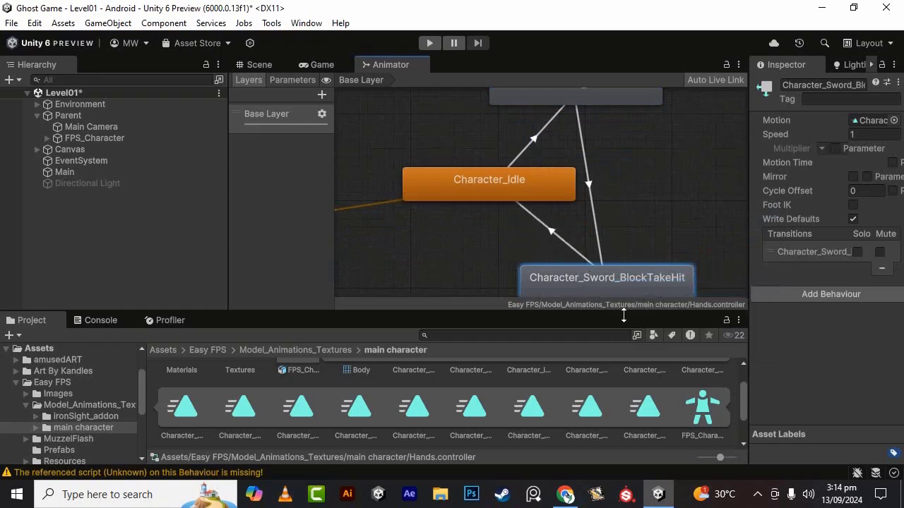
Play-test the level briefly to check the character's hands, and stop it again.
{"action": "left_click", "coordinate": [260, 65]}
{"action": "left_click", "coordinate": [429, 43]}
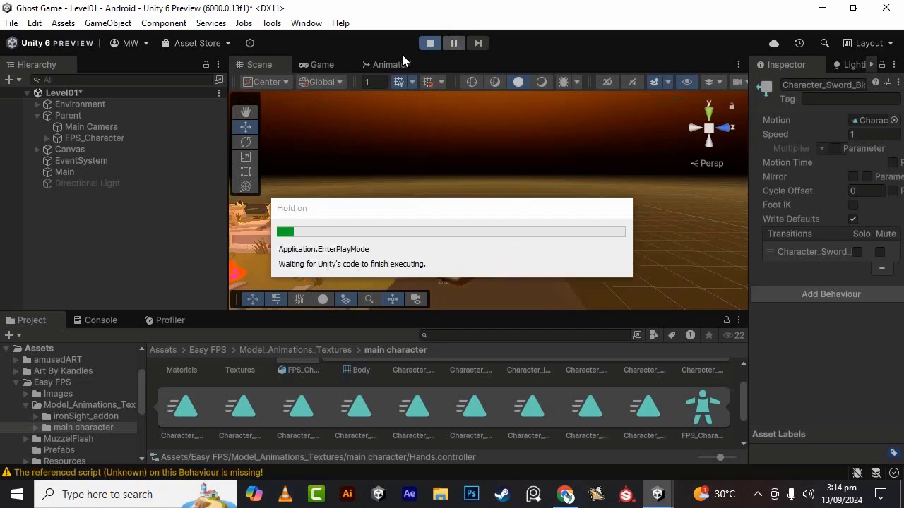
{"action": "left_click", "coordinate": [429, 43]}
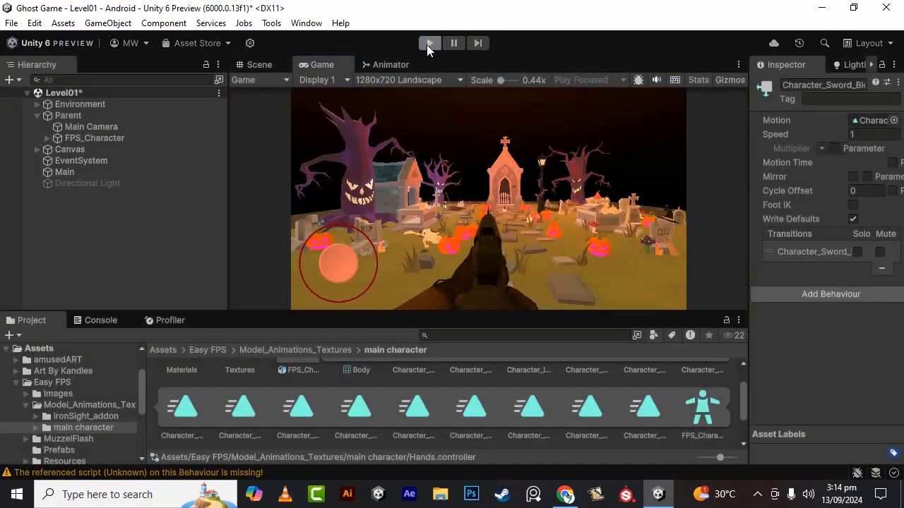
Assign the Hands controller from the main character folder to the Animator component of FPS_Character.
{"action": "scroll", "coordinate": [579, 420], "scroll_direction": "up", "scroll_amount": 2}
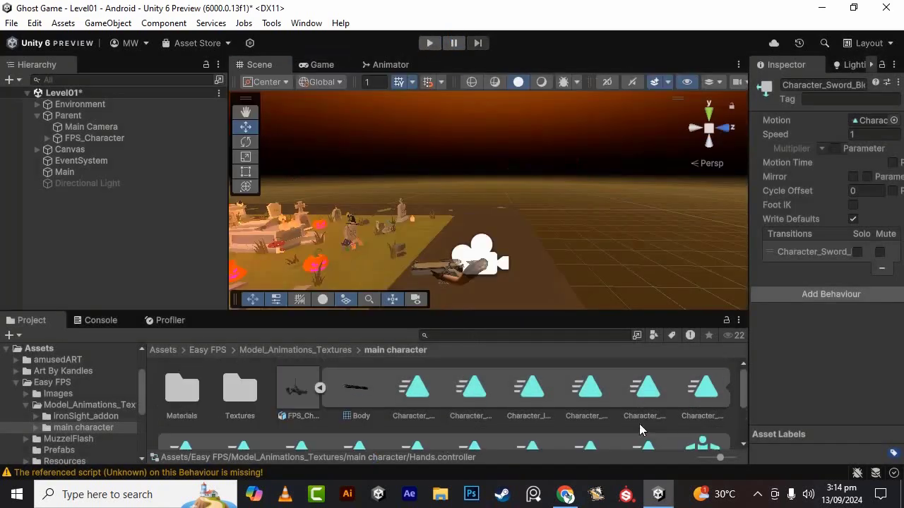
{"action": "left_click", "coordinate": [320, 389]}
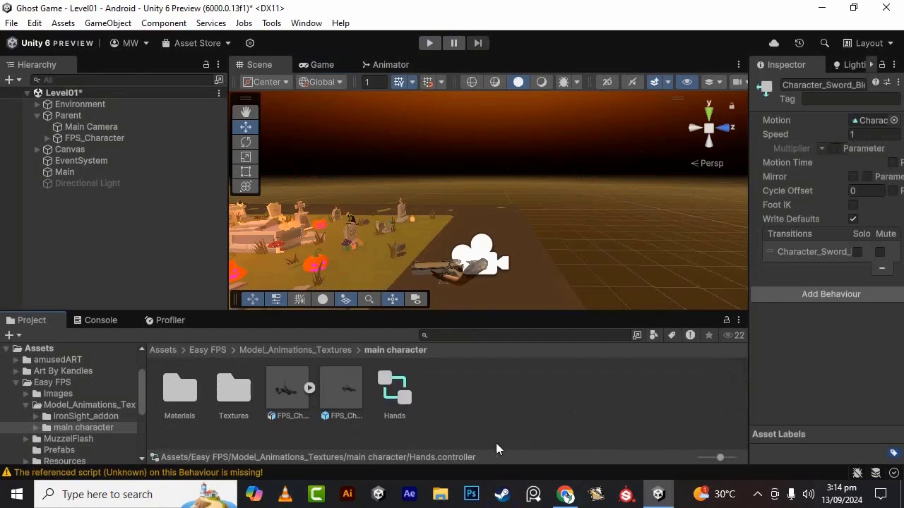
{"action": "left_click", "coordinate": [93, 138]}
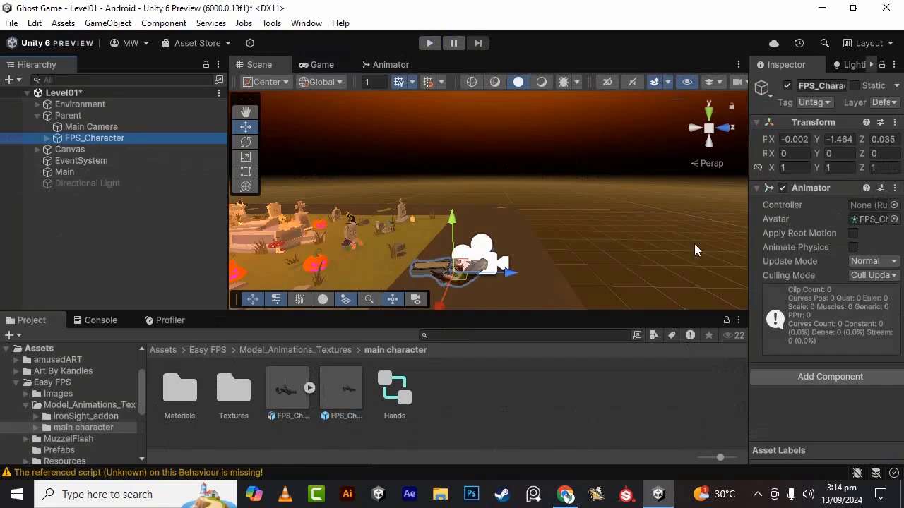
{"action": "left_click_drag", "start_coordinate": [400, 397], "coordinate": [869, 209]}
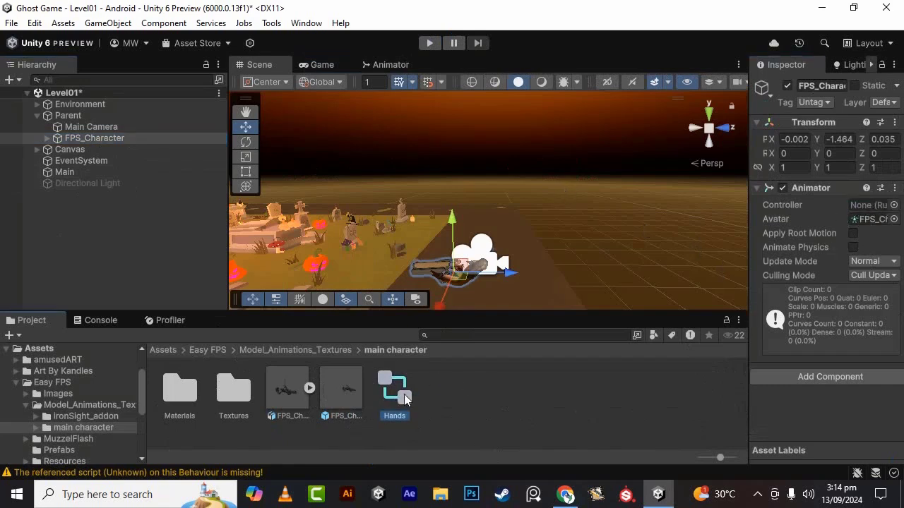
{"action": "left_click_drag", "start_coordinate": [404, 394], "coordinate": [867, 206]}
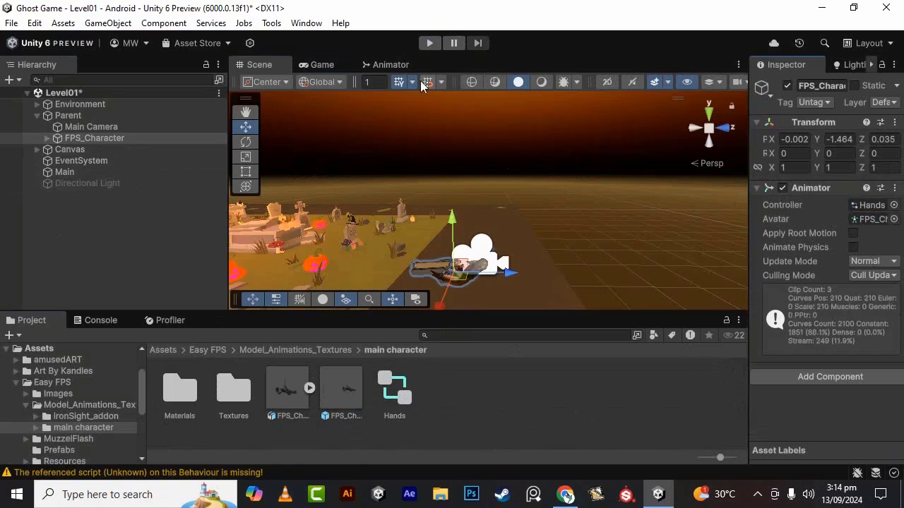
Play-test the level with the Hands animations, moving the player with the on-screen joystick, and stop the test.
{"action": "left_click", "coordinate": [430, 43]}
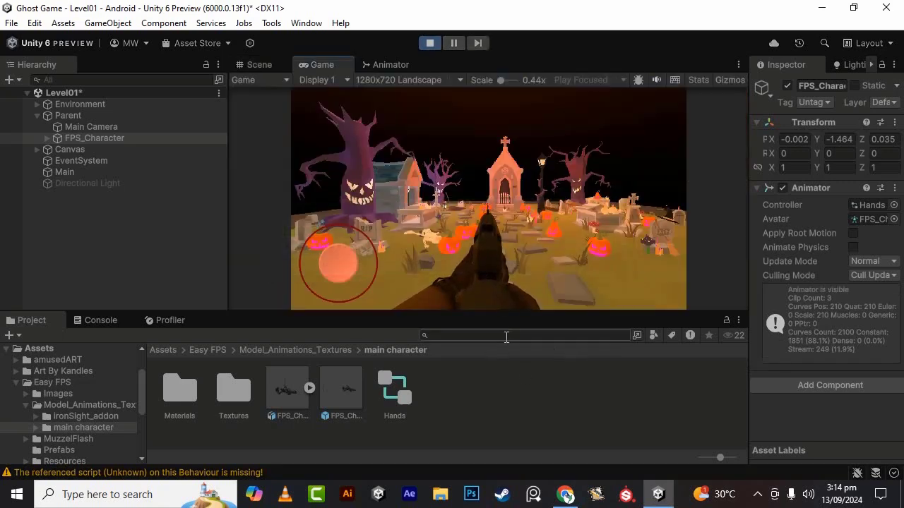
{"action": "left_click_drag", "start_coordinate": [342, 262], "coordinate": [344, 289]}
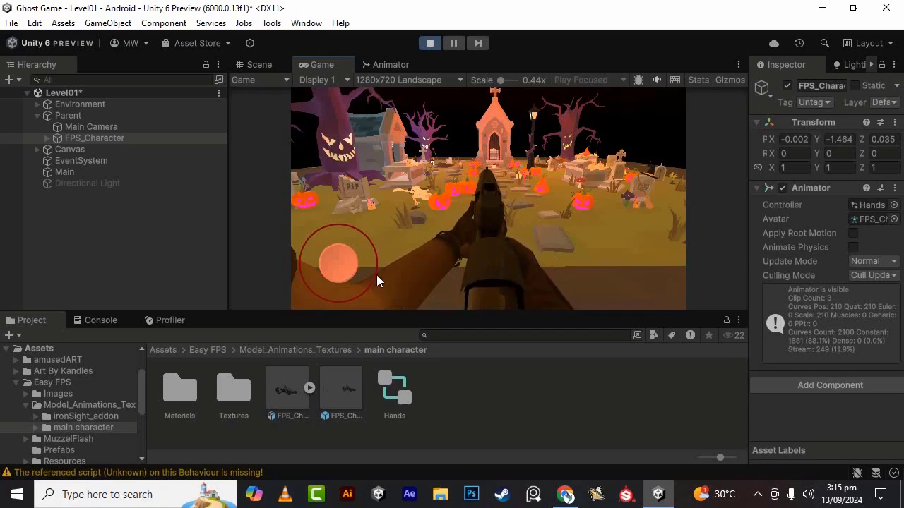
{"action": "left_click_drag", "start_coordinate": [352, 267], "coordinate": [378, 285]}
{"action": "mouse_move", "coordinate": [337, 261]}
{"action": "left_mouse_down"}
{"action": "mouse_move", "coordinate": [309, 252]}
{"action": "mouse_move", "coordinate": [343, 251]}
{"action": "mouse_move", "coordinate": [346, 271]}
{"action": "left_mouse_up"}
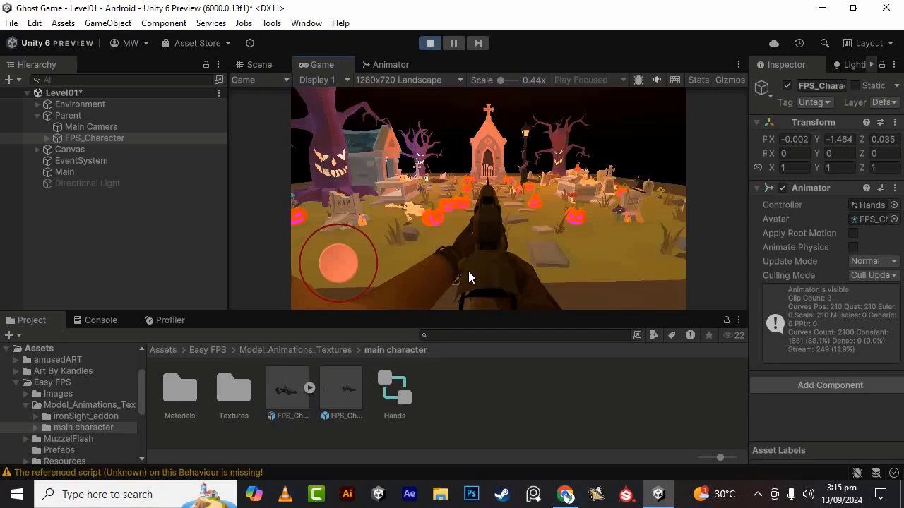
{"action": "left_click", "coordinate": [430, 43]}
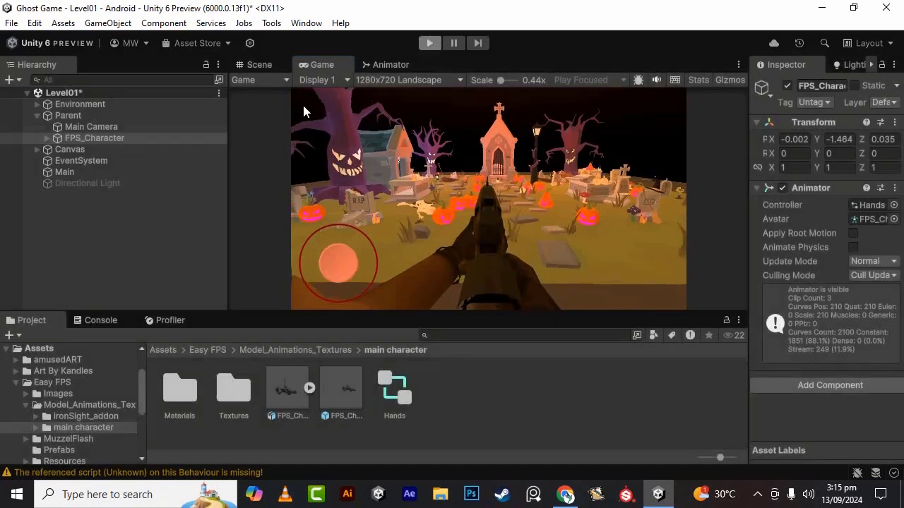
Review the state graph of the Hands controller and inspect the Character_Sword_BlockTakeHit state.
{"action": "left_click", "coordinate": [392, 64]}
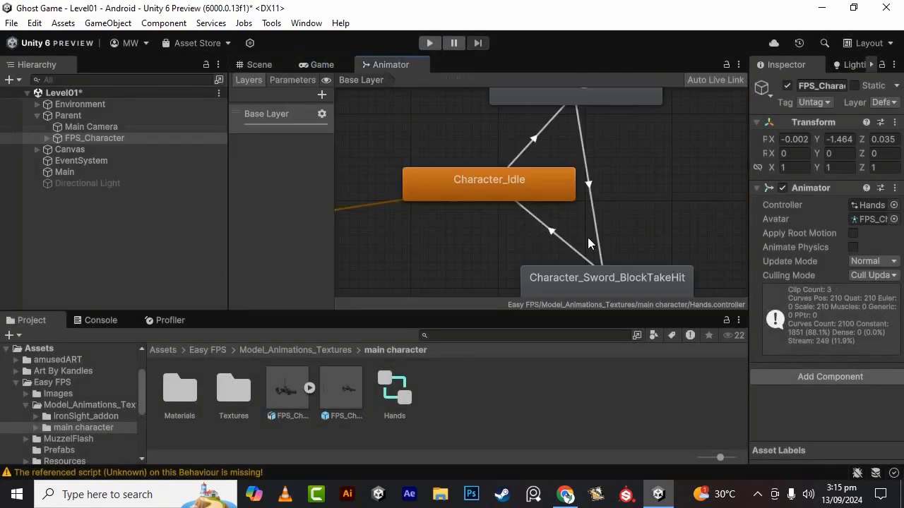
{"action": "scroll", "coordinate": [589, 242], "scroll_direction": "down", "scroll_amount": 3}
{"action": "left_click", "coordinate": [612, 259]}
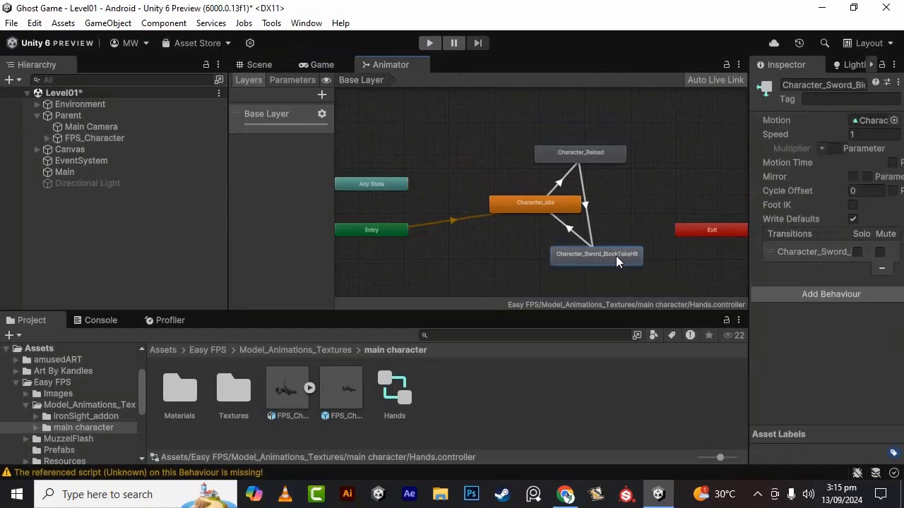
{"action": "left_click", "coordinate": [754, 493]}
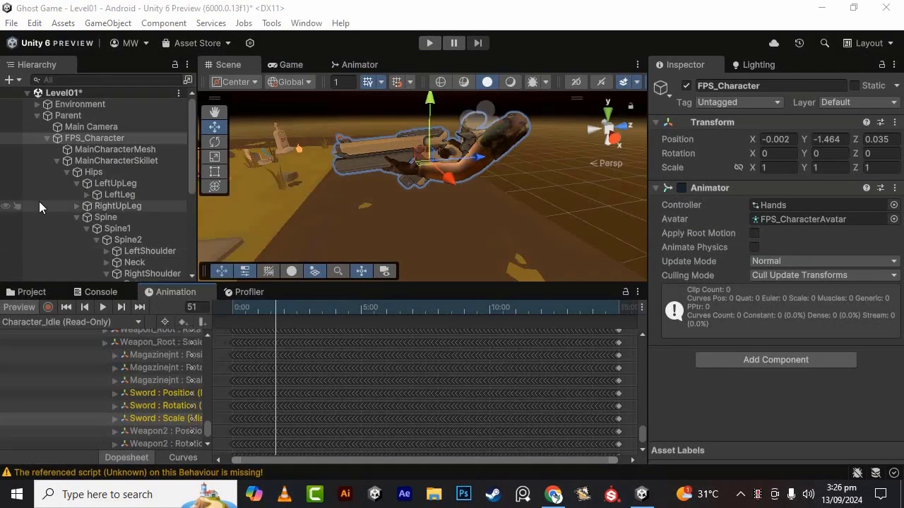
Collapse the FPS_Character hierarchy and select the FPS_Character object.
{"action": "left_click", "coordinate": [47, 138]}
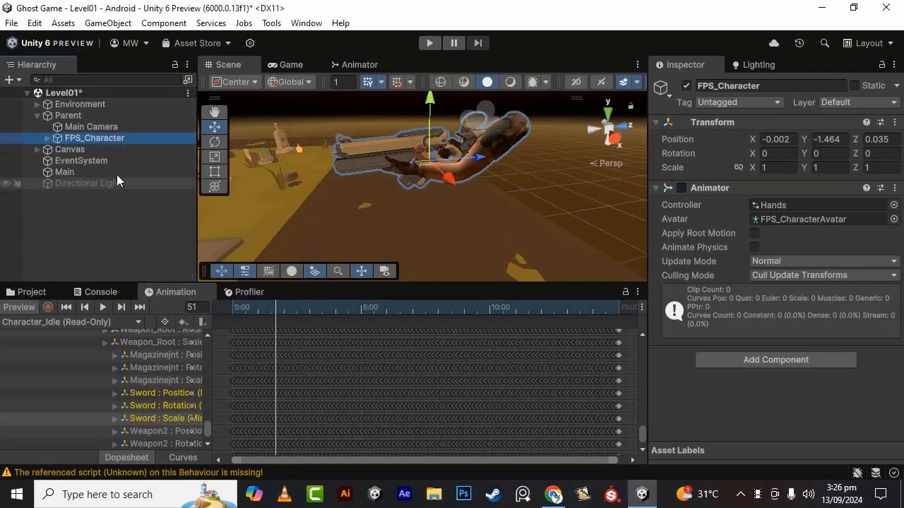
{"action": "left_click", "coordinate": [96, 246]}
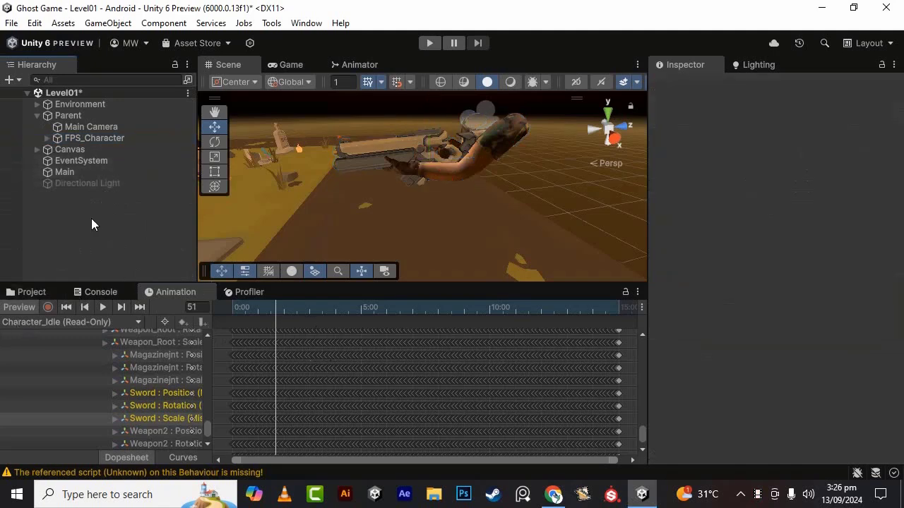
{"action": "left_click", "coordinate": [117, 139]}
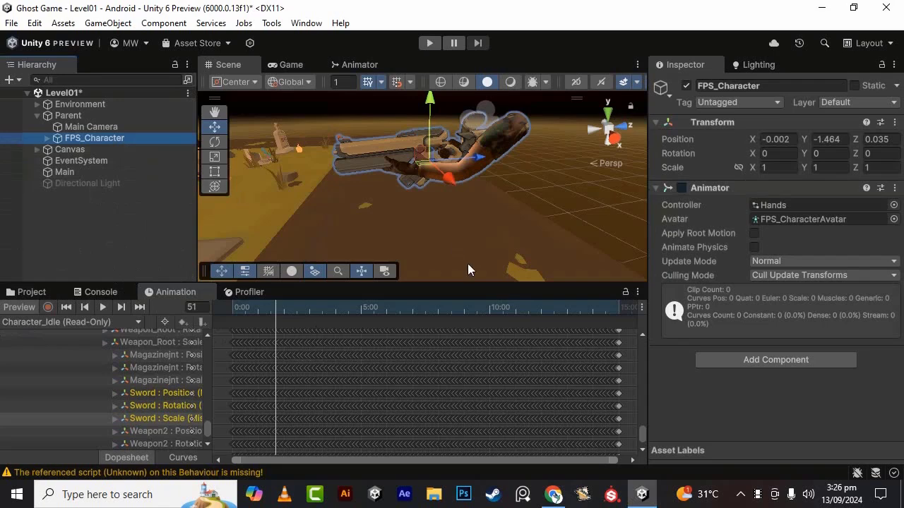
{"action": "left_click", "coordinate": [145, 215]}
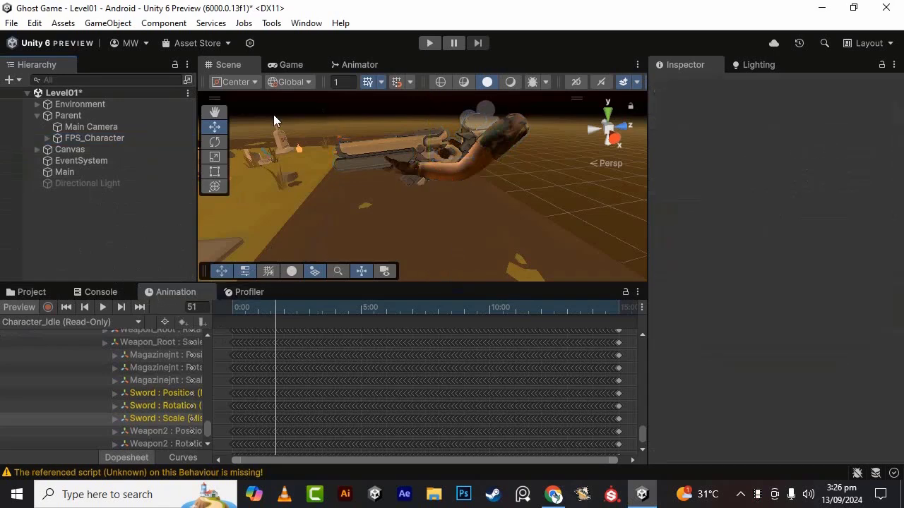
{"action": "left_click", "coordinate": [81, 139]}
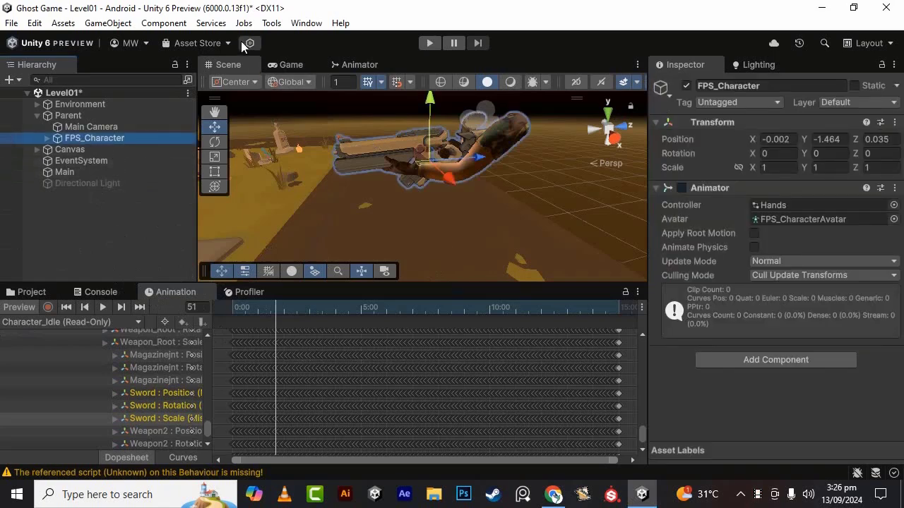
Undock the Animation window and dock it again next to the Profiler.
{"action": "left_click", "coordinate": [305, 23]}
{"action": "mouse_move", "coordinate": [336, 84]}
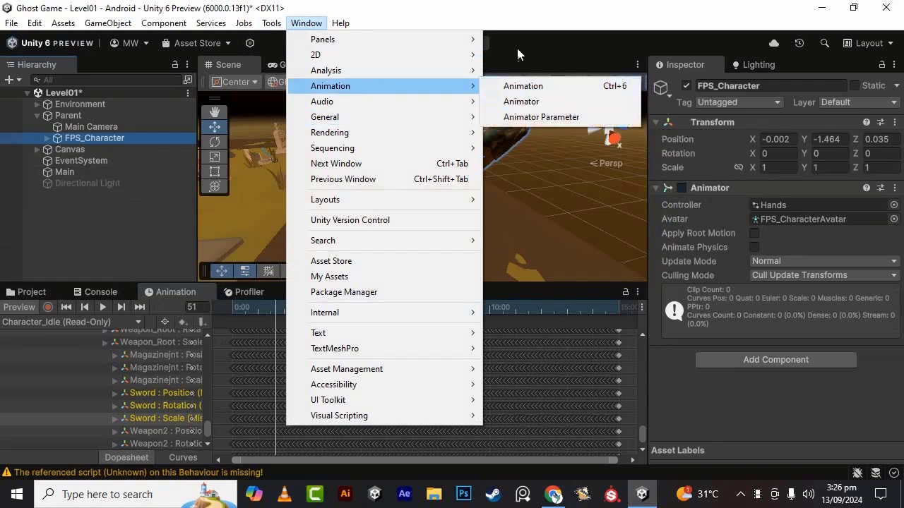
{"action": "left_click", "coordinate": [521, 101]}
{"action": "left_click_drag", "start_coordinate": [177, 291], "coordinate": [375, 186]}
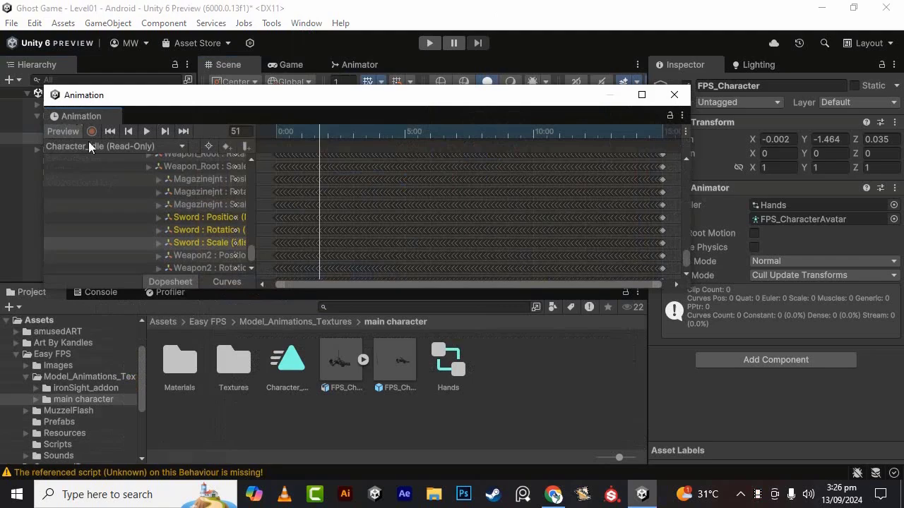
{"action": "left_click_drag", "start_coordinate": [81, 116], "coordinate": [205, 297]}
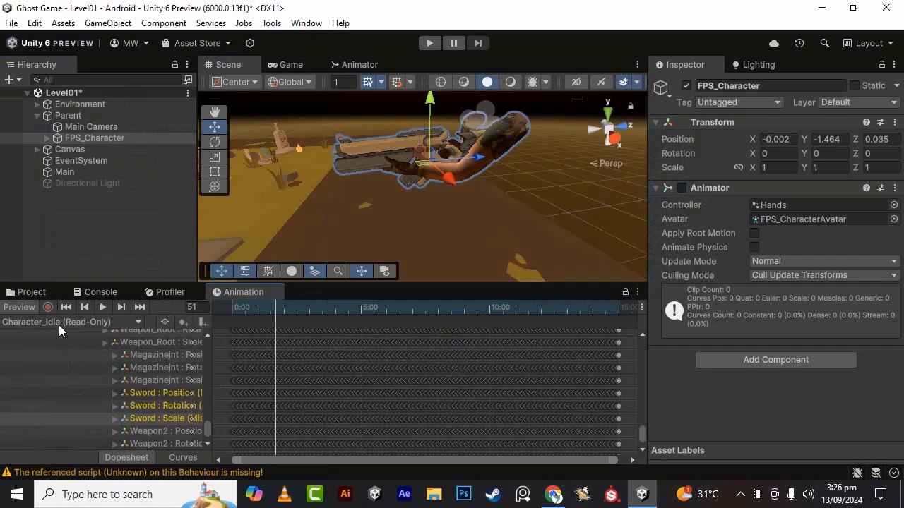
Scrub the Character_Idle clip from frame 0 to frame 431 while viewing the hands and weapon up close.
{"action": "scroll", "coordinate": [463, 375], "scroll_direction": "down", "scroll_amount": 2}
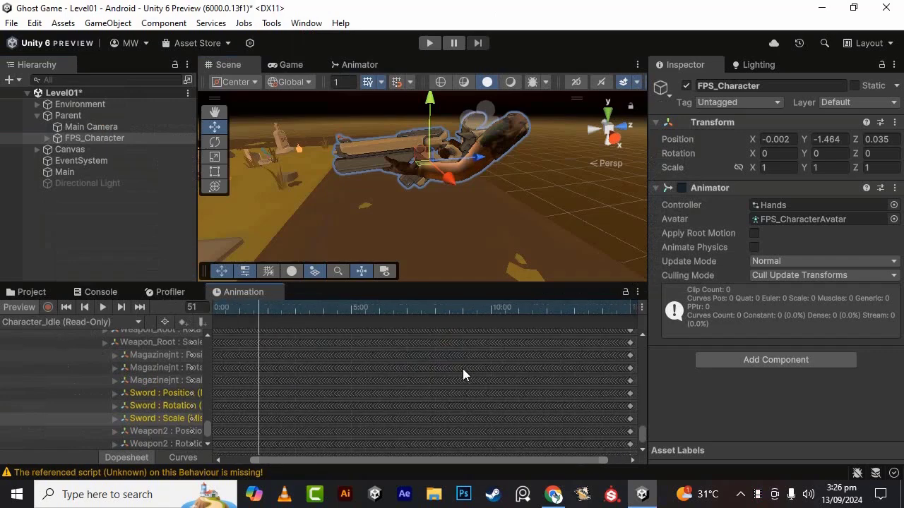
{"action": "scroll", "coordinate": [460, 397], "scroll_direction": "down", "scroll_amount": 1}
{"action": "left_click_drag", "start_coordinate": [273, 311], "coordinate": [215, 306]}
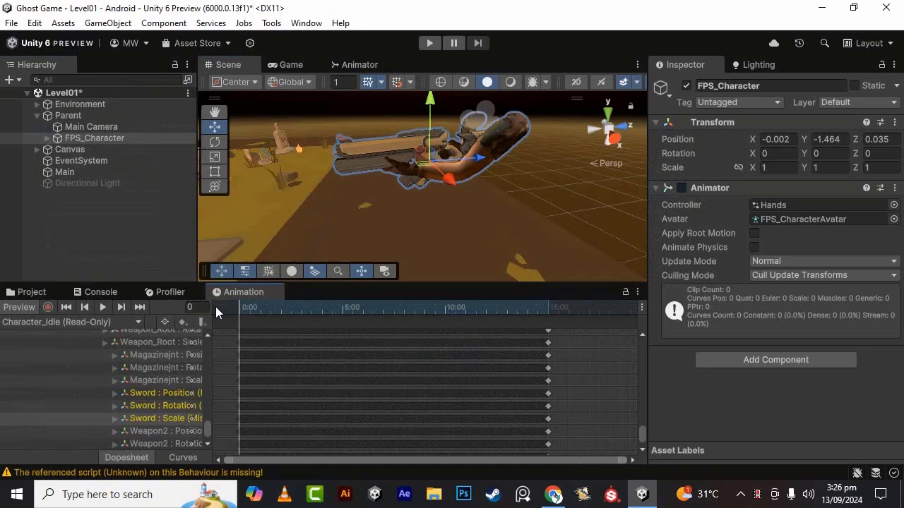
{"action": "left_click", "coordinate": [209, 116]}
{"action": "left_click_drag", "start_coordinate": [460, 157], "coordinate": [466, 251]}
{"action": "scroll", "coordinate": [459, 237], "scroll_direction": "up", "scroll_amount": 3}
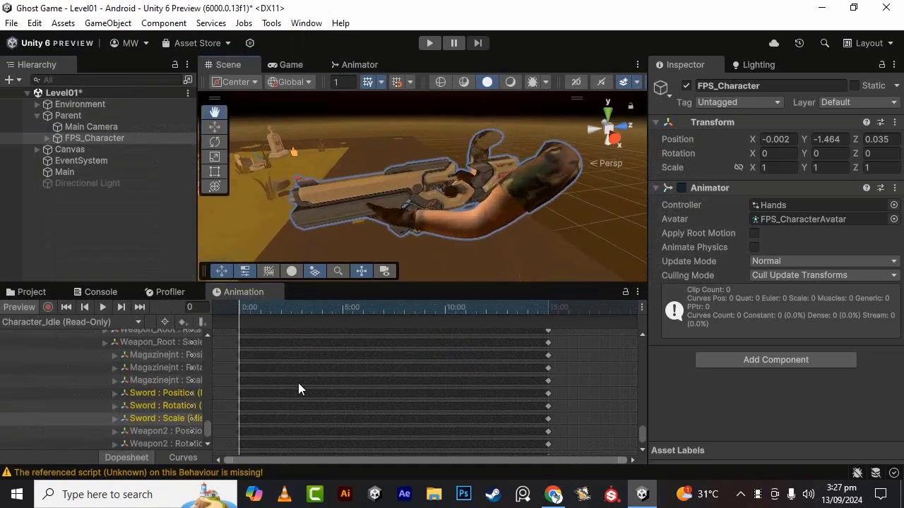
{"action": "left_click_drag", "start_coordinate": [239, 313], "coordinate": [535, 345]}
Create a new animation clip for FPS_Character named shoot in the main character folder.
{"action": "left_click", "coordinate": [101, 322]}
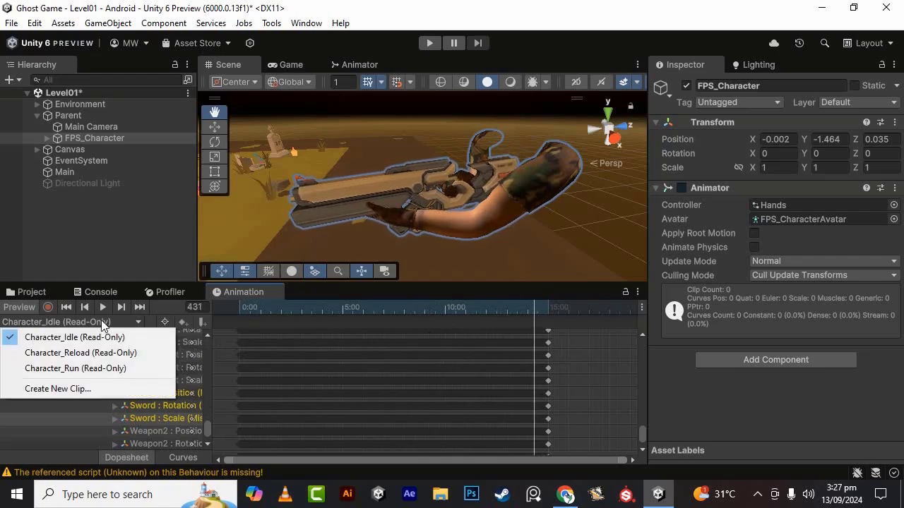
{"action": "left_click", "coordinate": [91, 387]}
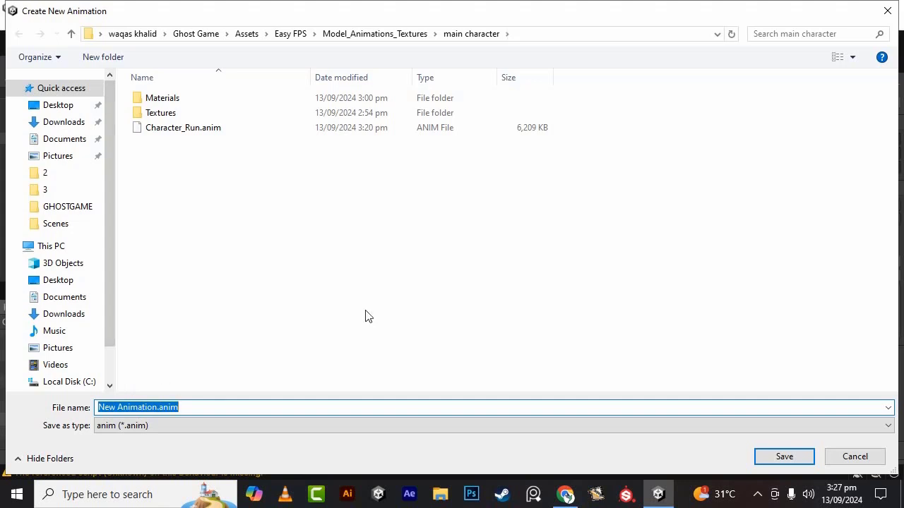
{"action": "type", "text": "shoot"}
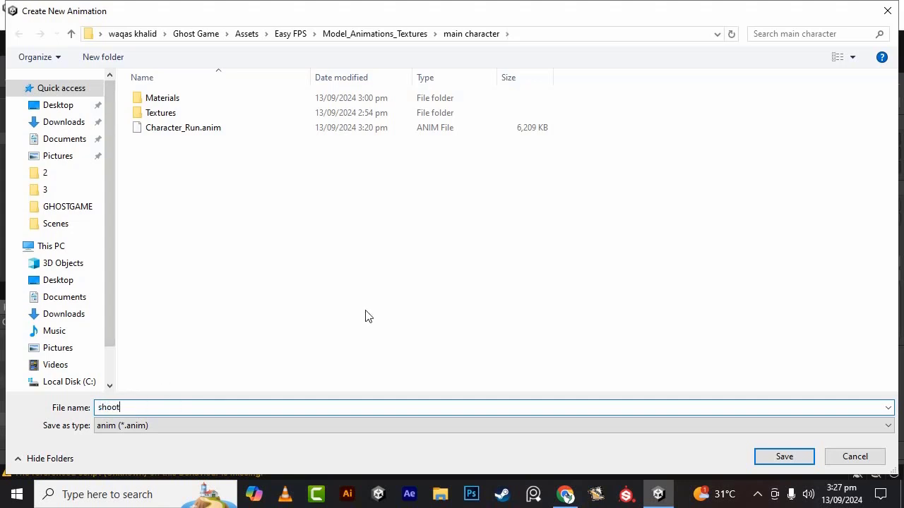
{"action": "left_click", "coordinate": [778, 455]}
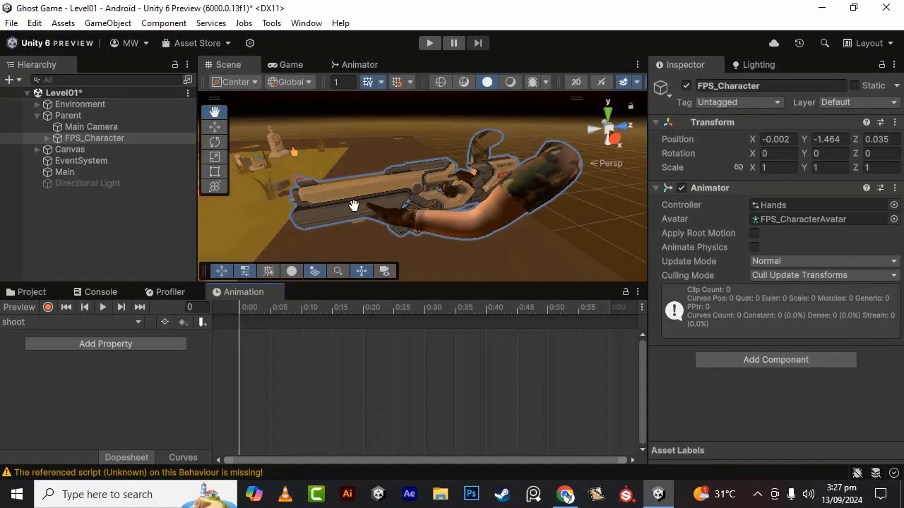
Start recording the shoot clip and key FPS_Character's rotation on frame 0 with X at 0.
{"action": "left_click", "coordinate": [48, 307]}
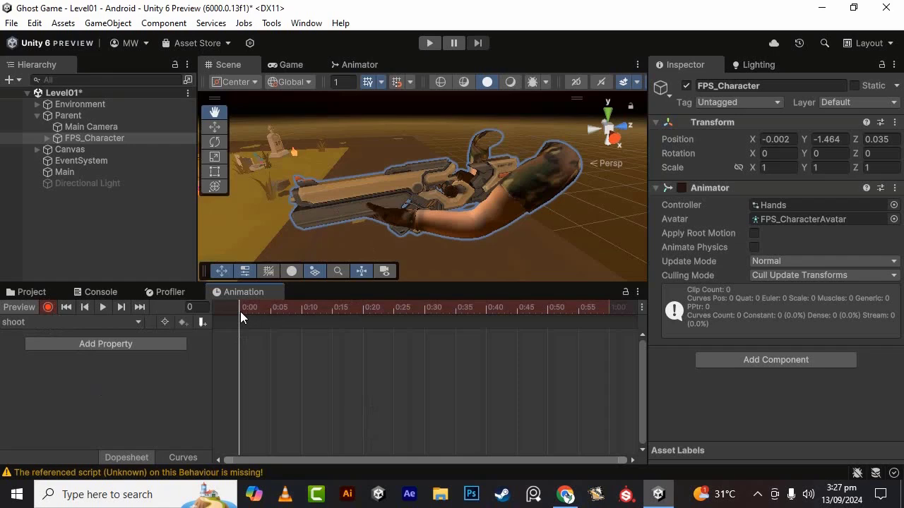
{"action": "left_click", "coordinate": [215, 141]}
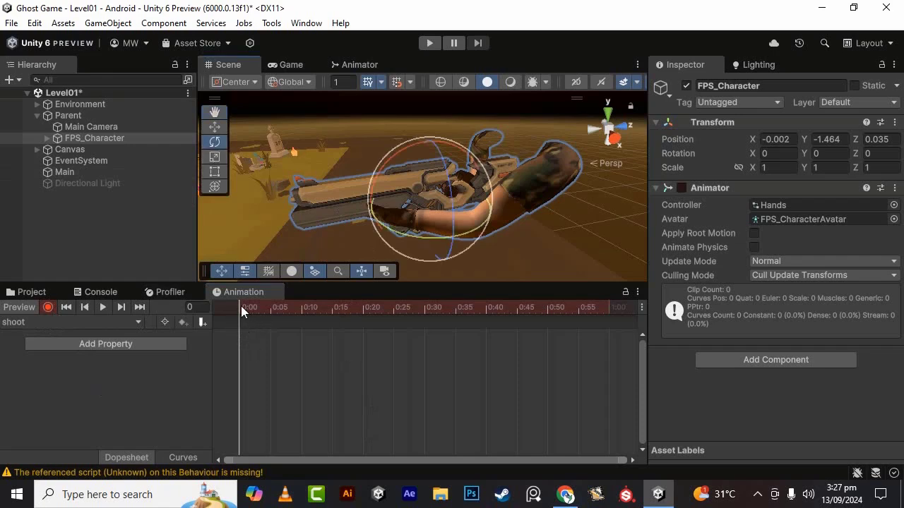
{"action": "left_click", "coordinate": [214, 127]}
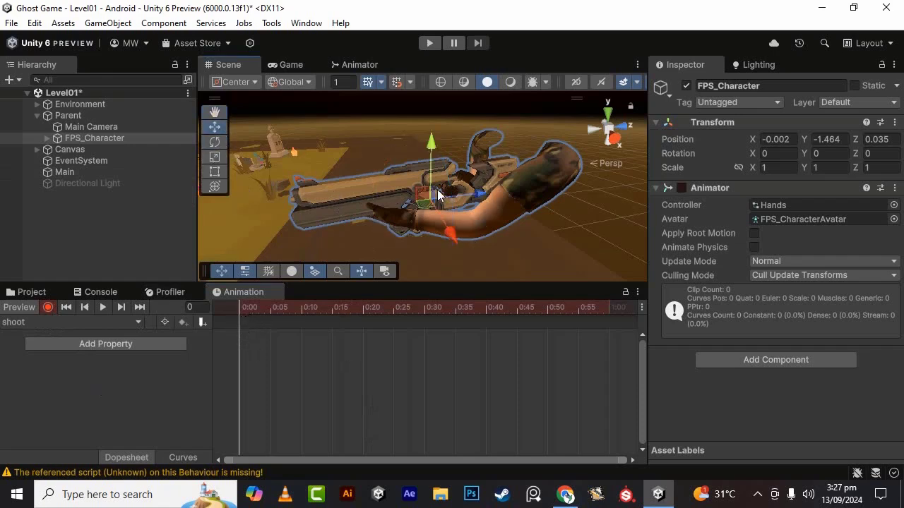
{"action": "left_click_drag", "start_coordinate": [240, 304], "coordinate": [238, 305]}
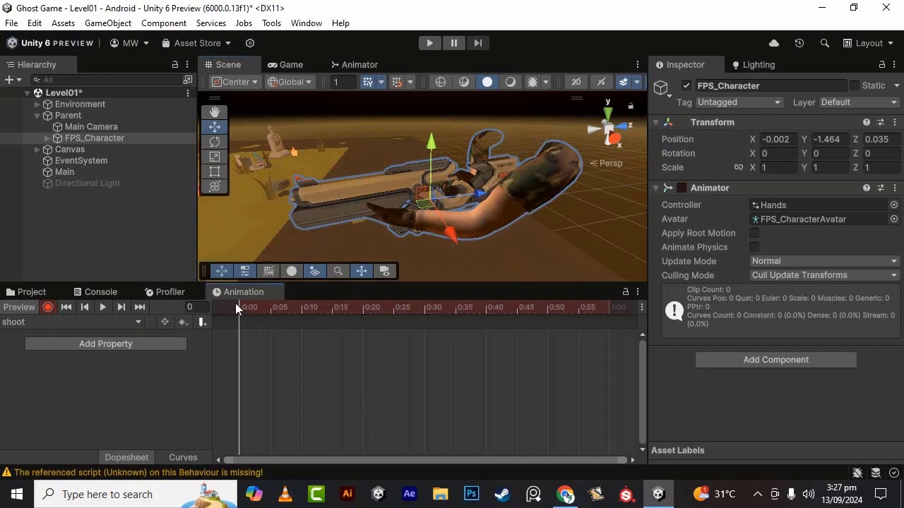
{"action": "left_click", "coordinate": [767, 153]}
{"action": "type", "text": "1"}
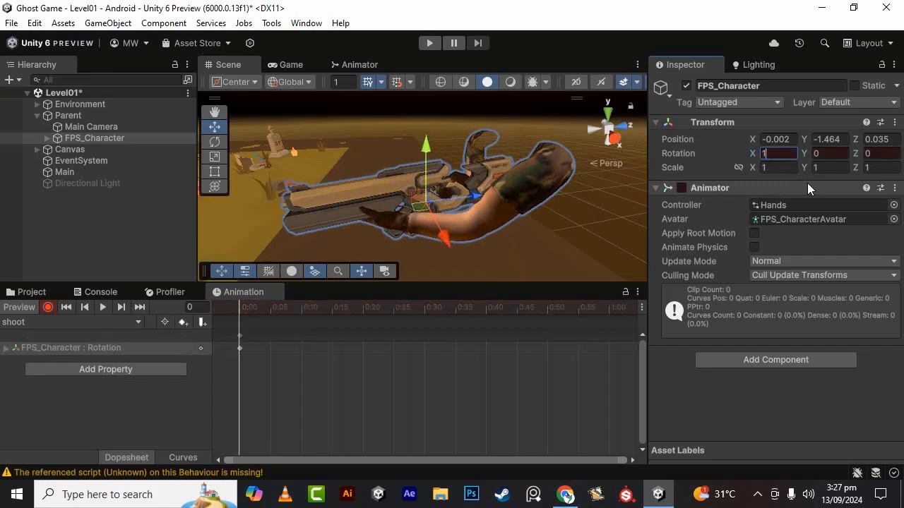
{"action": "key", "text": "BackSpace"}
{"action": "type", "text": "0"}
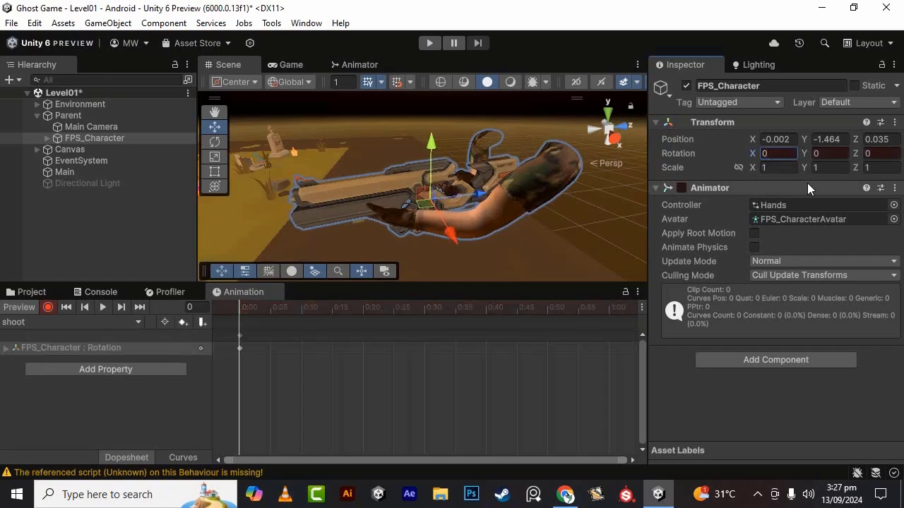
Move to frame 5, try X rotations of 2 and 20 on FPS_Character, and reset X to 0.
{"action": "left_click", "coordinate": [276, 312]}
{"action": "left_click", "coordinate": [272, 310]}
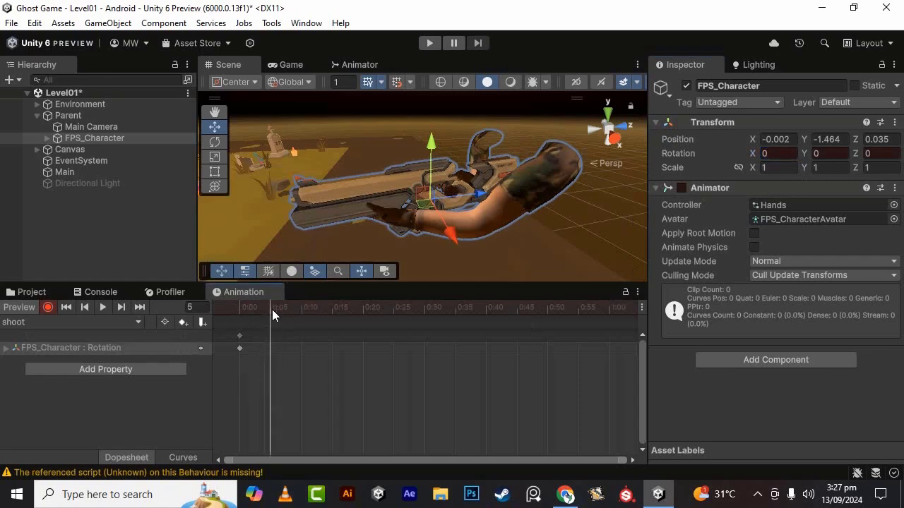
{"action": "left_click", "coordinate": [776, 153]}
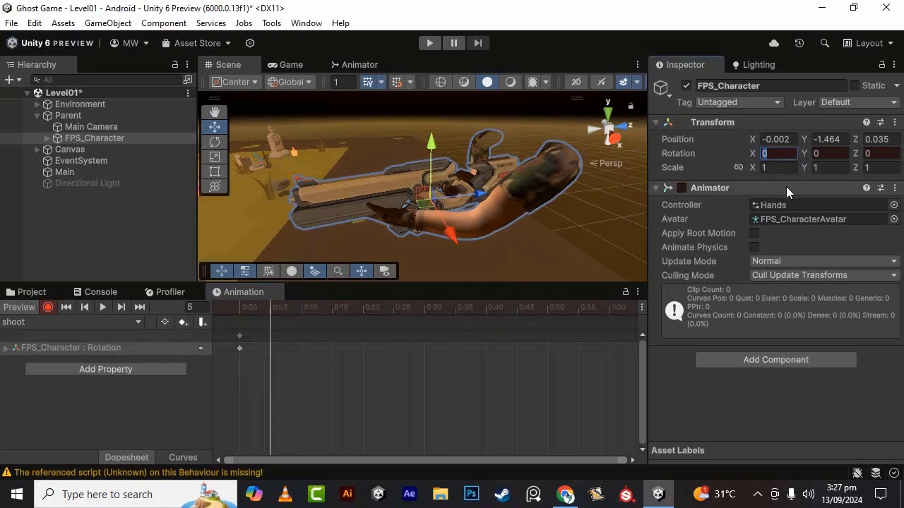
{"action": "type", "text": "2"}
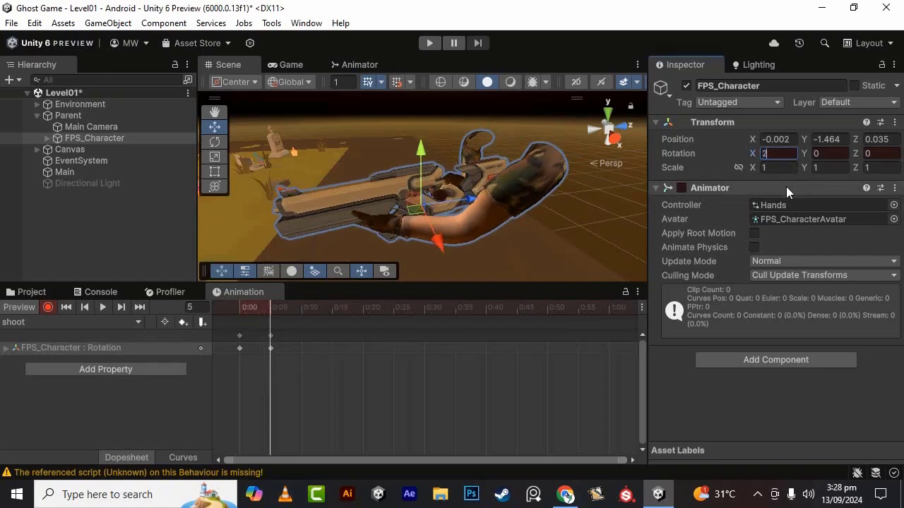
{"action": "type", "text": "0"}
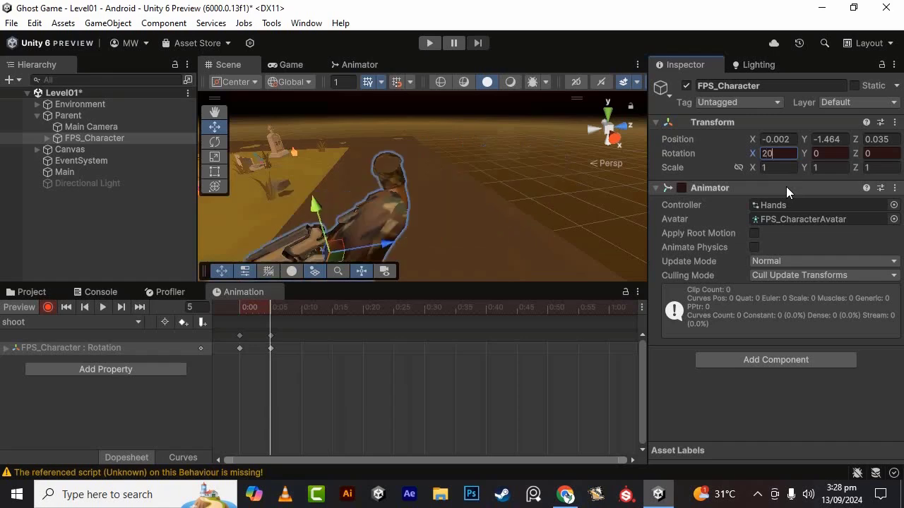
{"action": "key", "text": "BackSpace"}
{"action": "key", "text": "BackSpace"}
{"action": "type", "text": "0"}
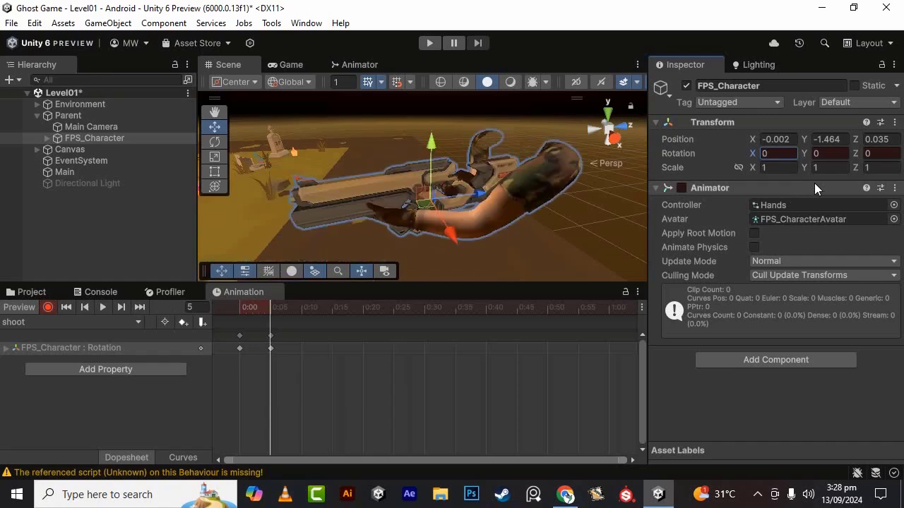
Try a Z rotation of 2 on FPS_Character at frame 5 and reset it to 0.
{"action": "left_click", "coordinate": [819, 156]}
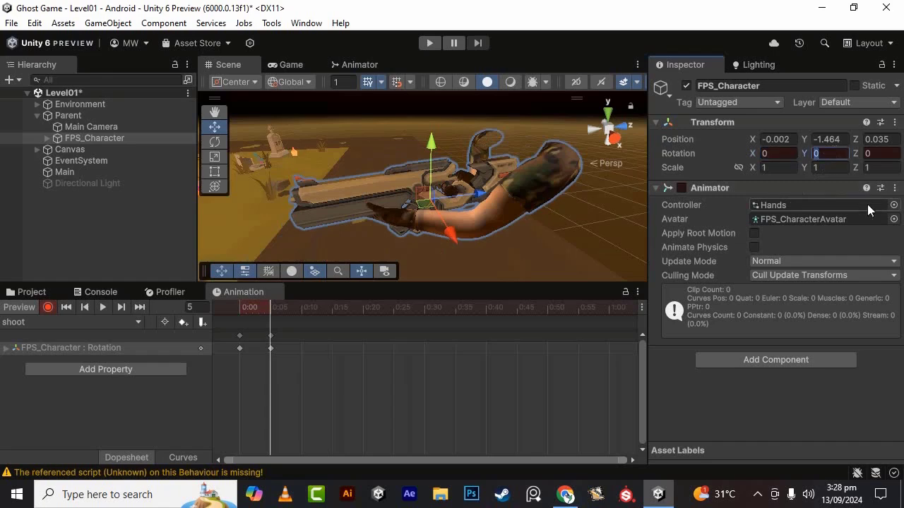
{"action": "type", "text": "0"}
{"action": "left_click", "coordinate": [883, 153]}
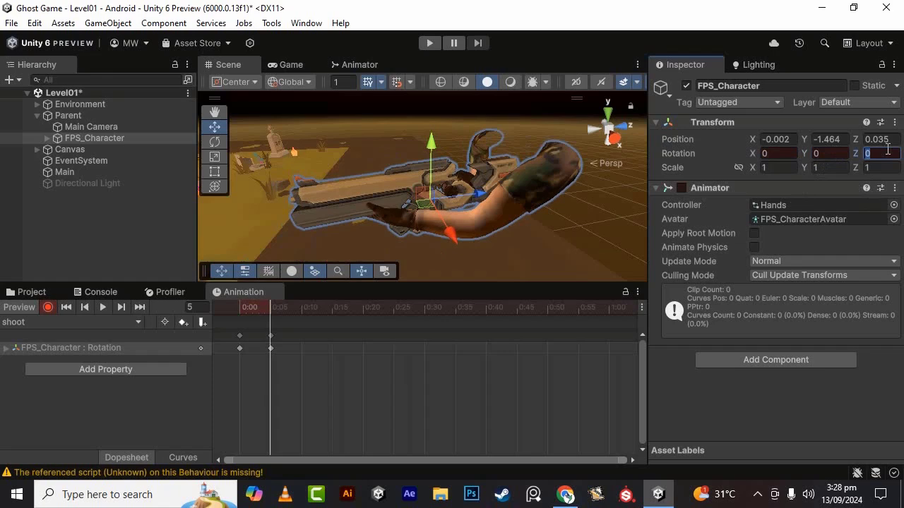
{"action": "type", "text": "2"}
{"action": "type", "text": "0"}
Set FPS_Character's X rotation to -2 on frame 5 of the shoot clip.
{"action": "left_click", "coordinate": [776, 153]}
{"action": "type", "text": "-2"}
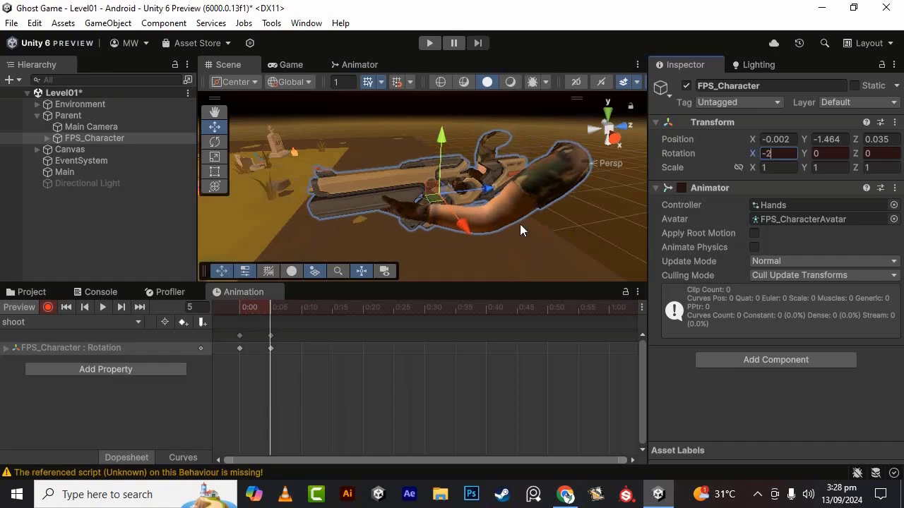
{"action": "right_click_drag", "start_coordinate": [532, 221], "coordinate": [395, 268]}
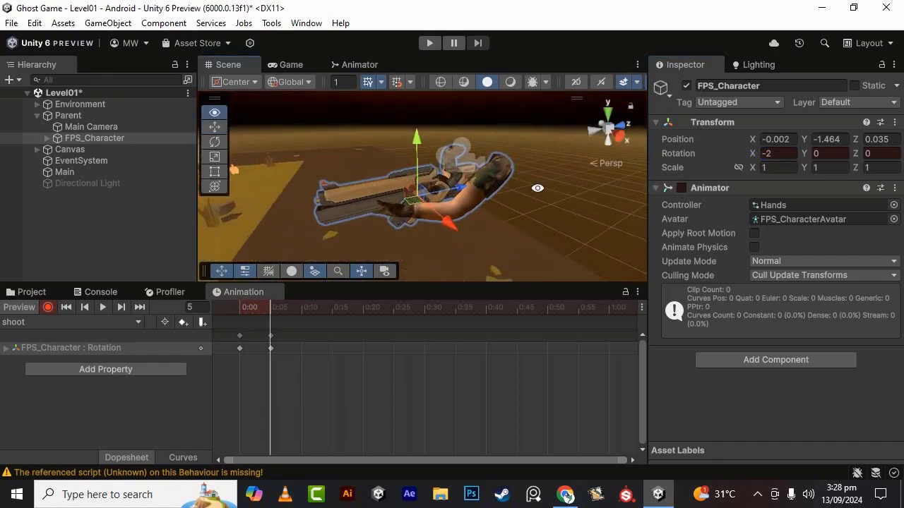
On frame 10, tilt FPS_Character's weapon upward with the Rotate tool to an X rotation of about -11.22.
{"action": "left_click_drag", "start_coordinate": [268, 309], "coordinate": [298, 315]}
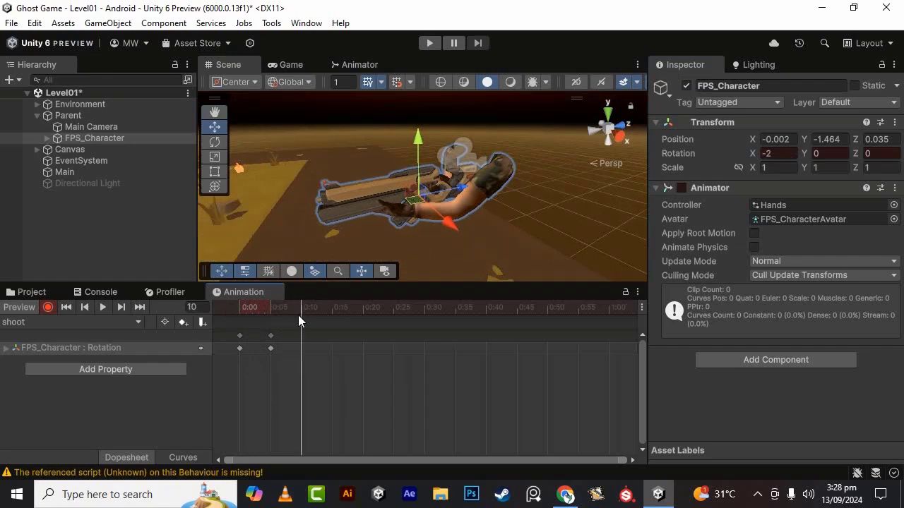
{"action": "left_click", "coordinate": [211, 142]}
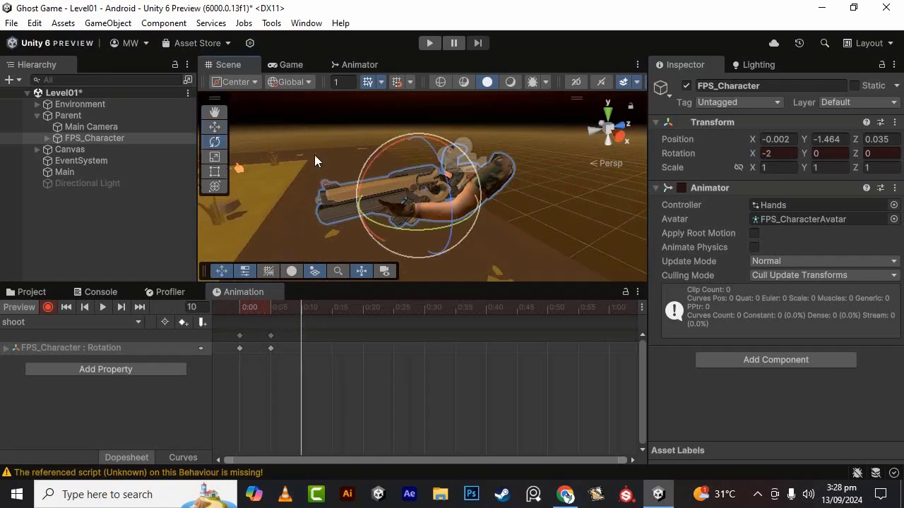
{"action": "left_click_drag", "start_coordinate": [375, 161], "coordinate": [396, 150]}
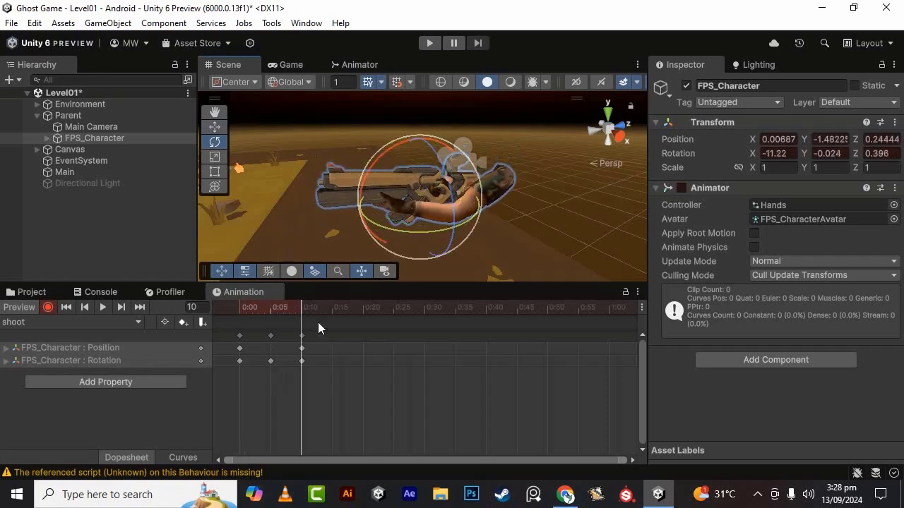
Scrub the shoot clip back to frame 0 and save the Level01 scene.
{"action": "left_click_drag", "start_coordinate": [300, 307], "coordinate": [227, 347]}
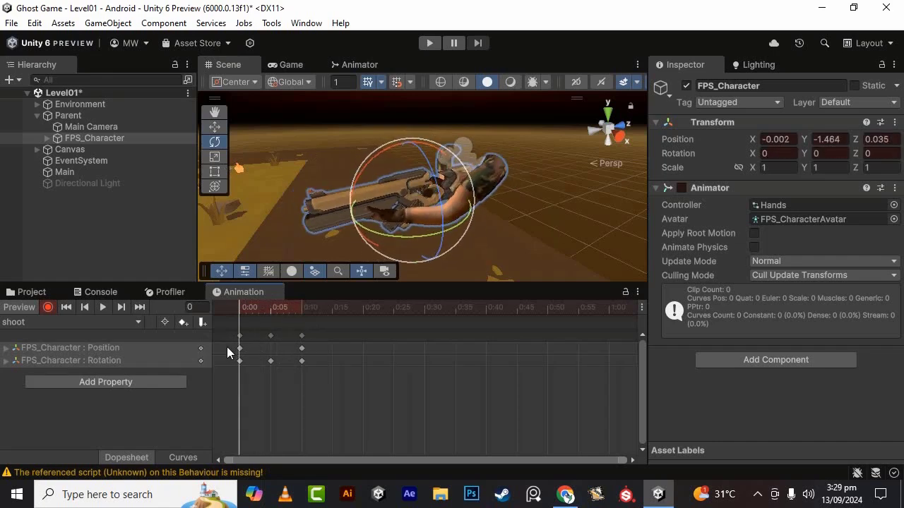
{"action": "left_click", "coordinate": [123, 423]}
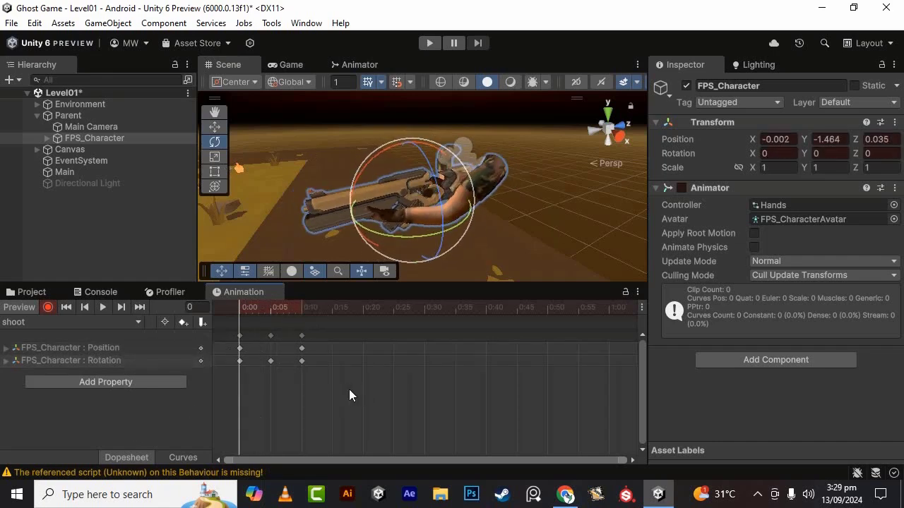
{"action": "key", "text": "ctrl+s"}
Delete the shoot and Character_Run states from FPS_Character's Hands animator controller.
{"action": "left_click", "coordinate": [35, 292]}
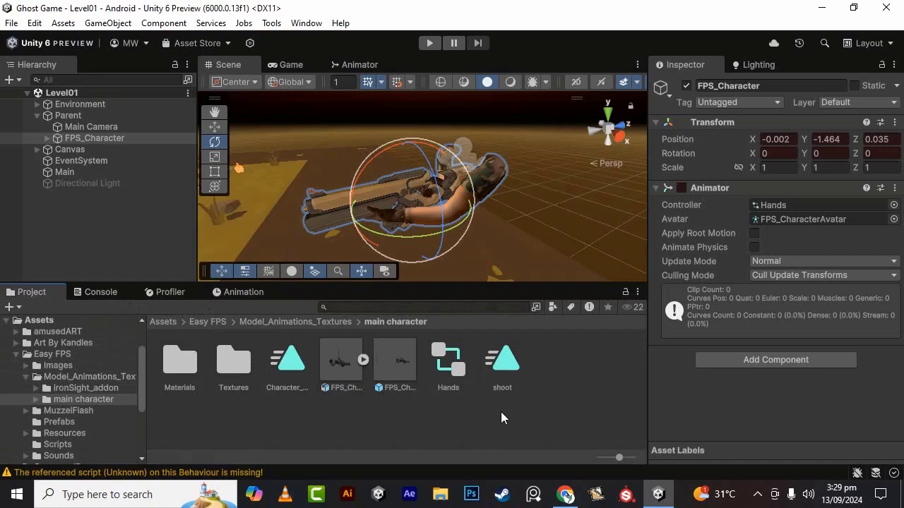
{"action": "left_click", "coordinate": [512, 368]}
{"action": "left_click", "coordinate": [87, 233]}
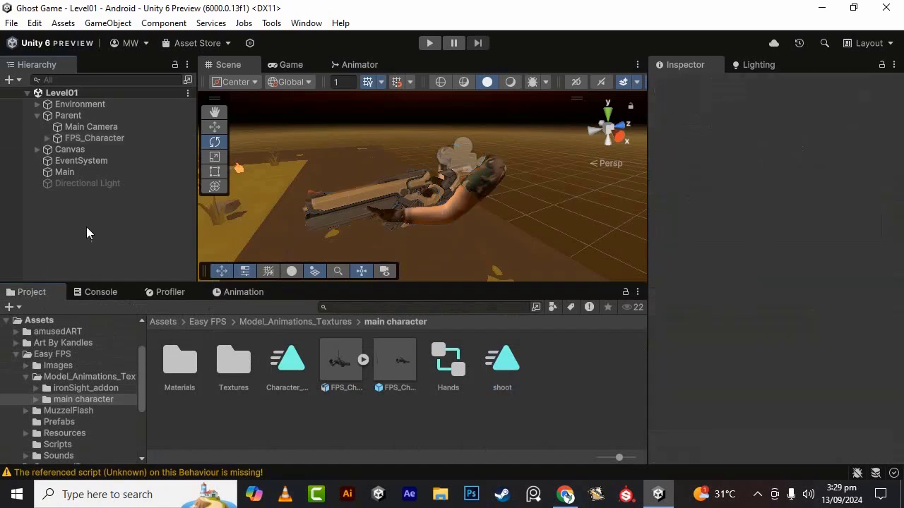
{"action": "left_click", "coordinate": [105, 136]}
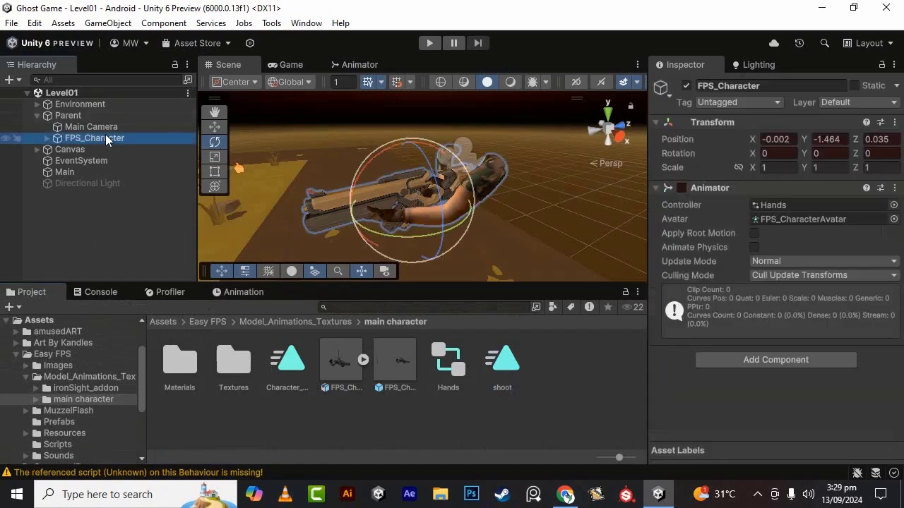
{"action": "left_click", "coordinate": [359, 64]}
{"action": "left_click", "coordinate": [555, 252]}
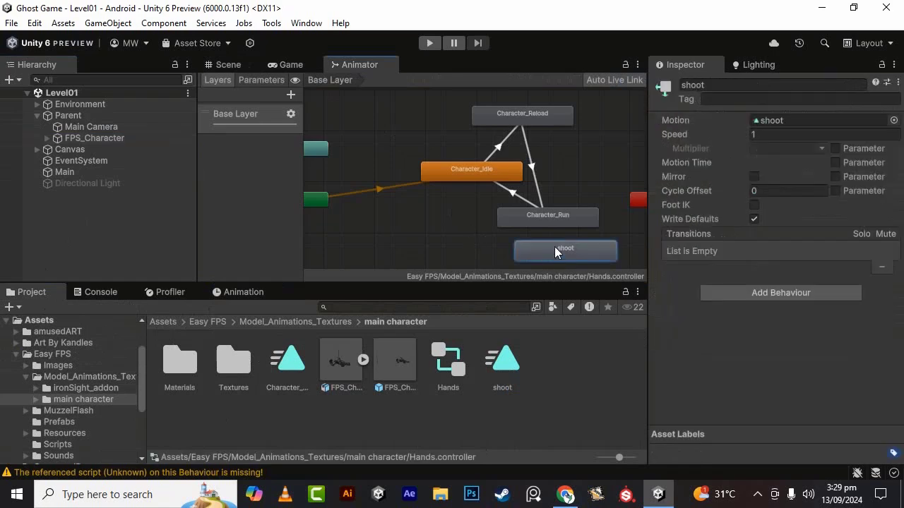
{"action": "key", "text": "Delete"}
{"action": "left_click", "coordinate": [568, 221]}
{"action": "key", "text": "Delete"}
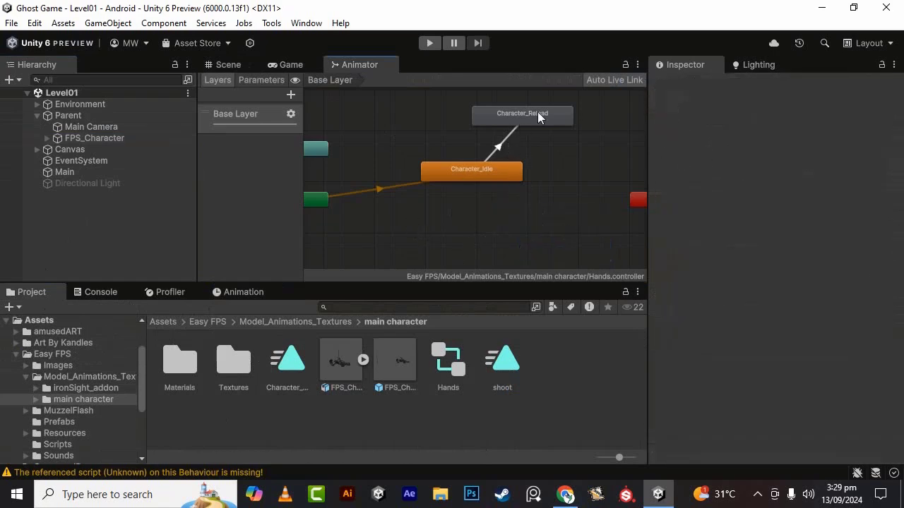
Add the shoot clip as a state on the Base Layer and turn off the clip's Loop Time.
{"action": "left_click_drag", "start_coordinate": [523, 366], "coordinate": [508, 210]}
{"action": "left_click", "coordinate": [502, 366]}
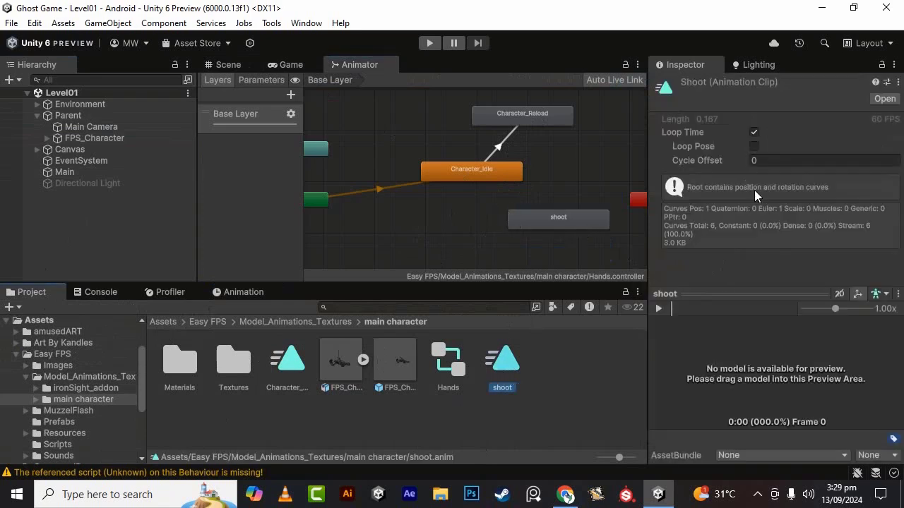
{"action": "left_click", "coordinate": [753, 133]}
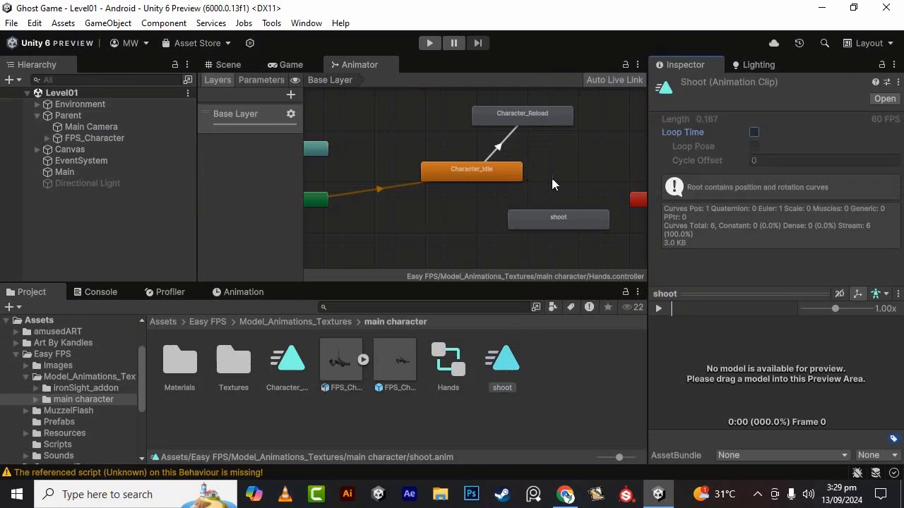
Place the shoot state below Character_Idle and make a transition from Character_Idle to shoot.
{"action": "scroll", "coordinate": [498, 212], "scroll_direction": "up", "scroll_amount": 3}
{"action": "scroll", "coordinate": [501, 208], "scroll_direction": "down", "scroll_amount": 3}
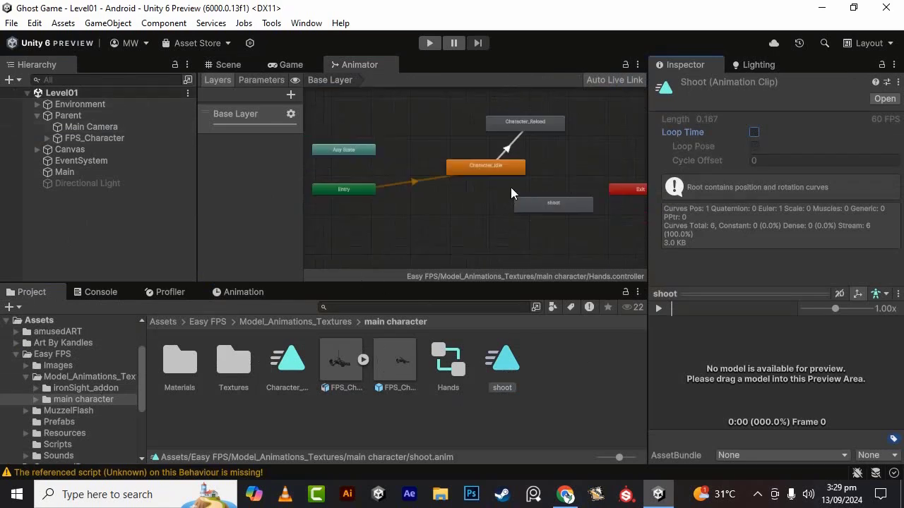
{"action": "scroll", "coordinate": [546, 151], "scroll_direction": "up", "scroll_amount": 3}
{"action": "left_click_drag", "start_coordinate": [562, 261], "coordinate": [506, 250]}
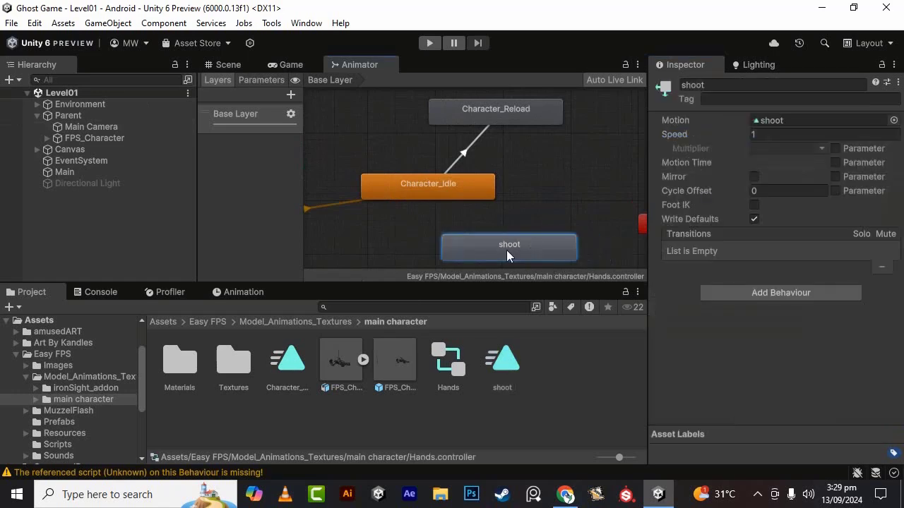
{"action": "left_click", "coordinate": [451, 183]}
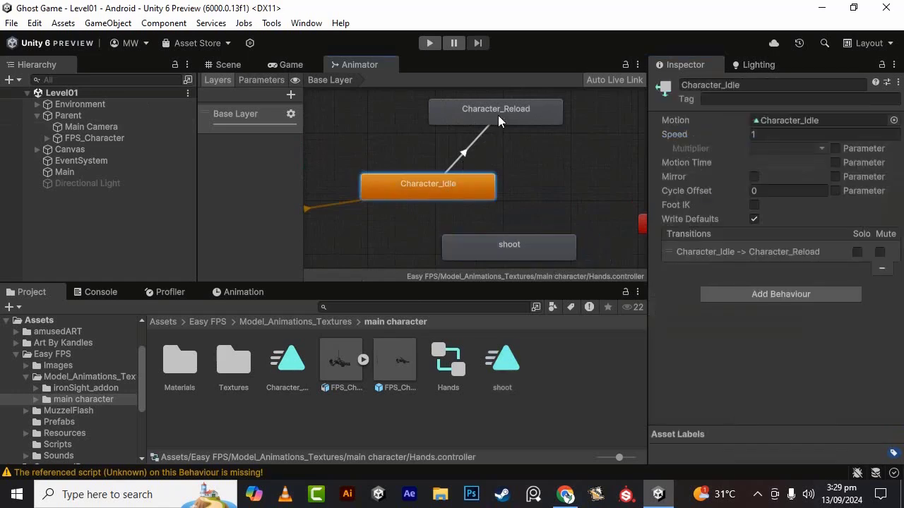
{"action": "right_click", "coordinate": [453, 189]}
{"action": "left_click", "coordinate": [480, 195]}
{"action": "left_click", "coordinate": [511, 244]}
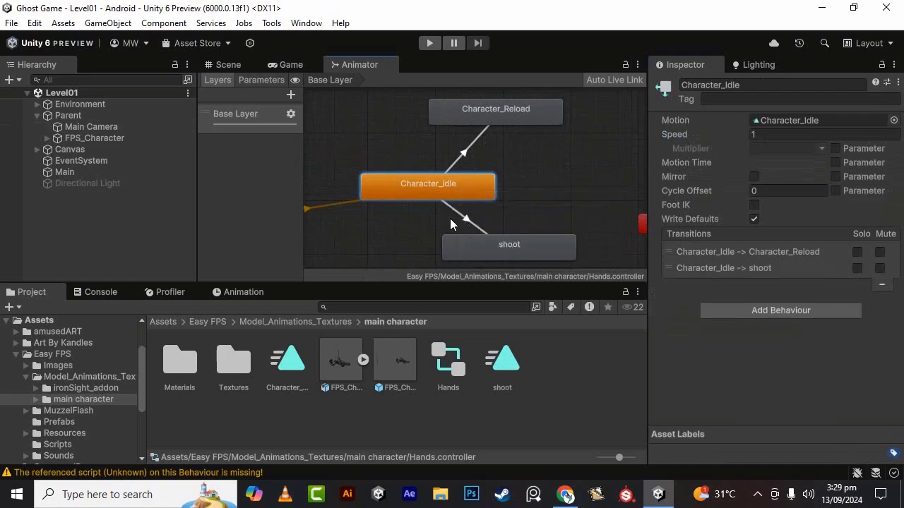
Show the Hands controller's parameters list in place of its layers.
{"action": "left_click", "coordinate": [260, 79]}
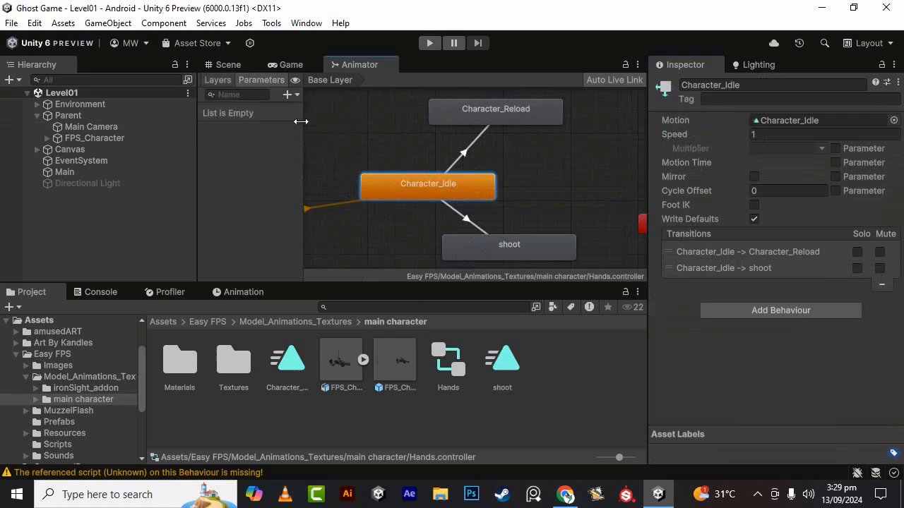
{"action": "left_click", "coordinate": [522, 208]}
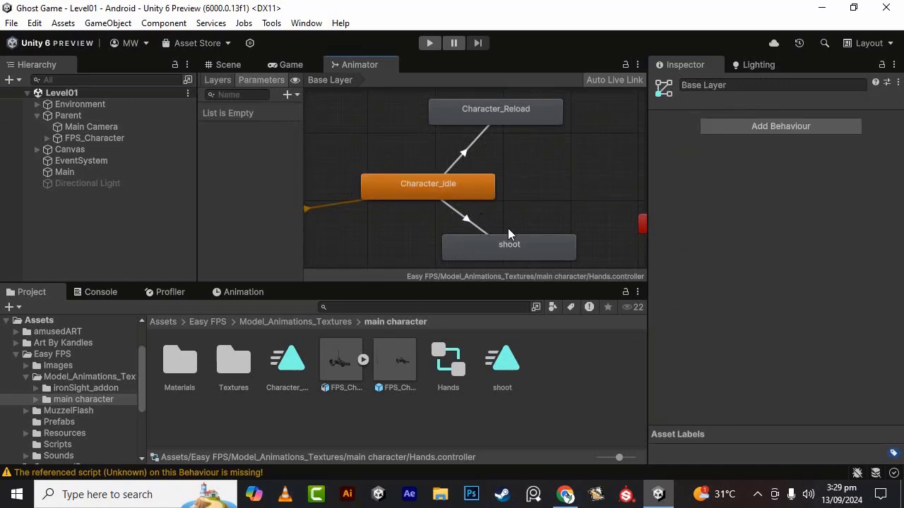
{"action": "left_click", "coordinate": [482, 187]}
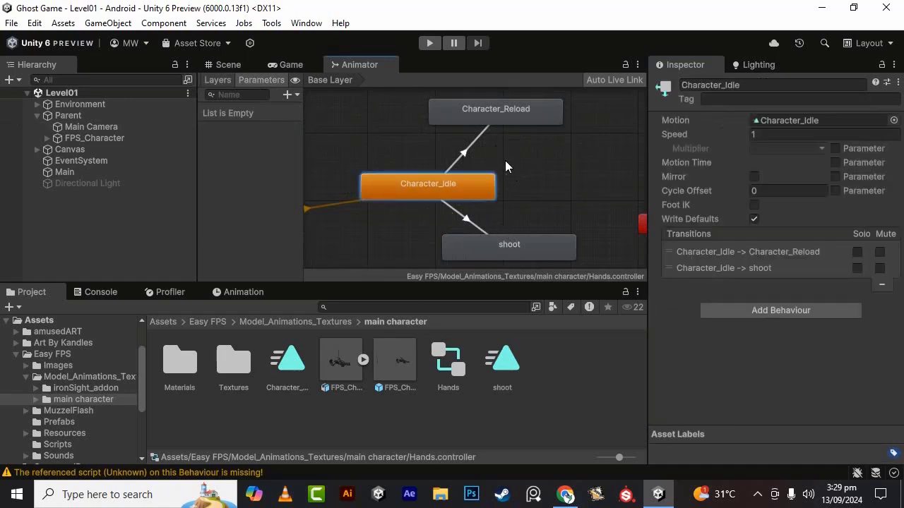
{"action": "left_click", "coordinate": [517, 201]}
Make a transition from Character_Reload to shoot and delete the one from Character_Idle to shoot.
{"action": "right_click", "coordinate": [515, 119]}
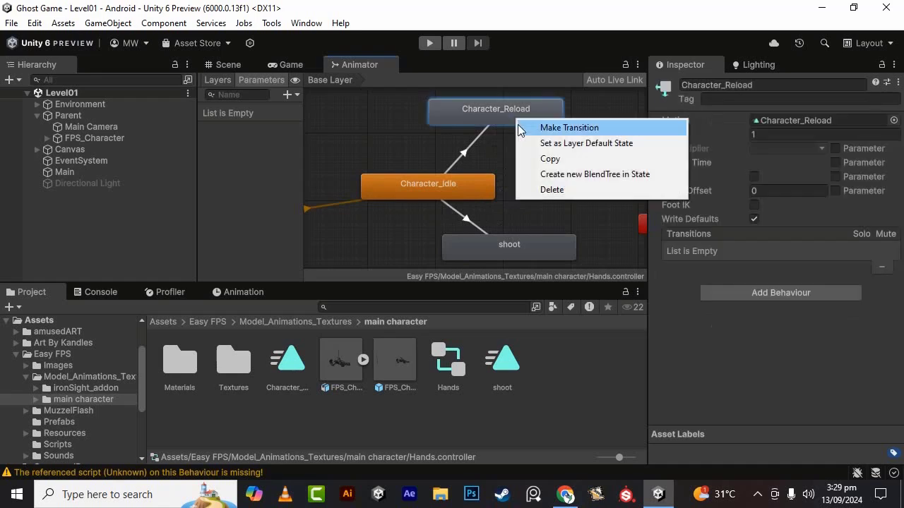
{"action": "left_click", "coordinate": [534, 126]}
{"action": "left_click", "coordinate": [524, 247]}
{"action": "left_click", "coordinate": [469, 219]}
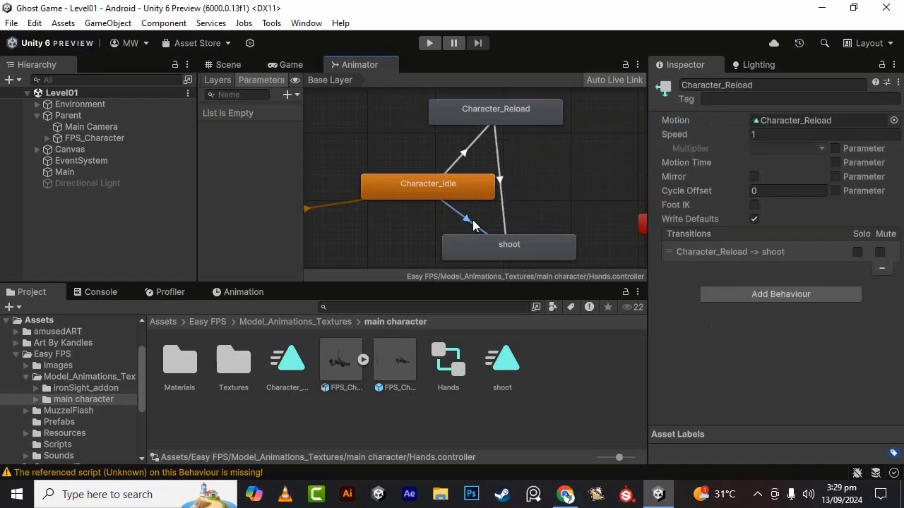
{"action": "key", "text": "Delete"}
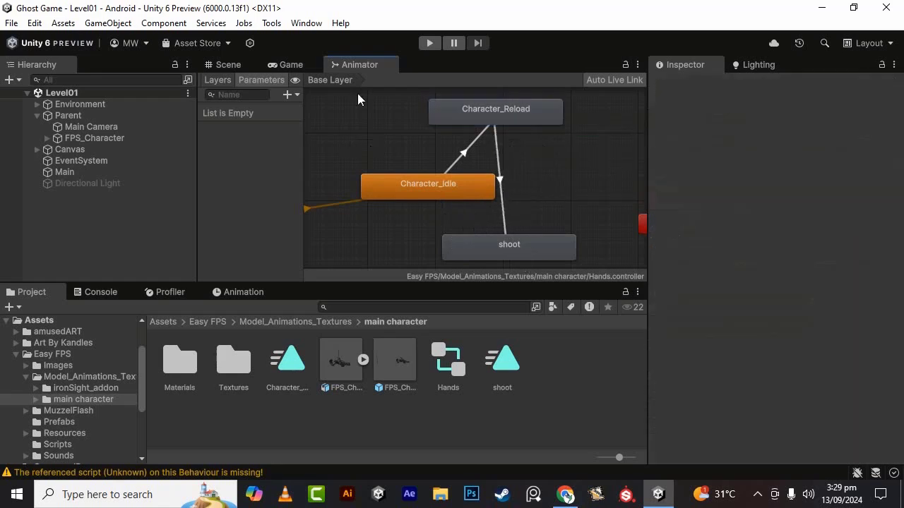
Play the scene, make a transition from shoot to Character_Idle while it runs, check the game view and stop playback.
{"action": "left_click", "coordinate": [429, 43]}
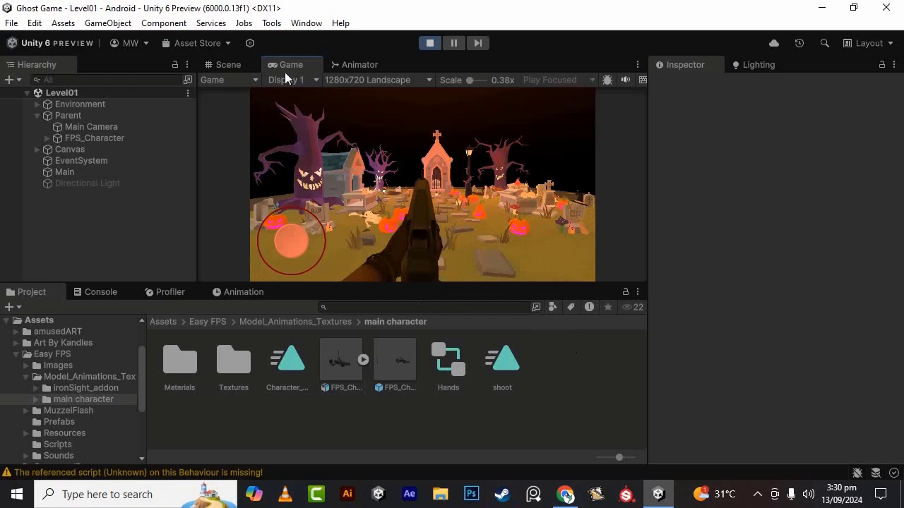
{"action": "left_click", "coordinate": [353, 64]}
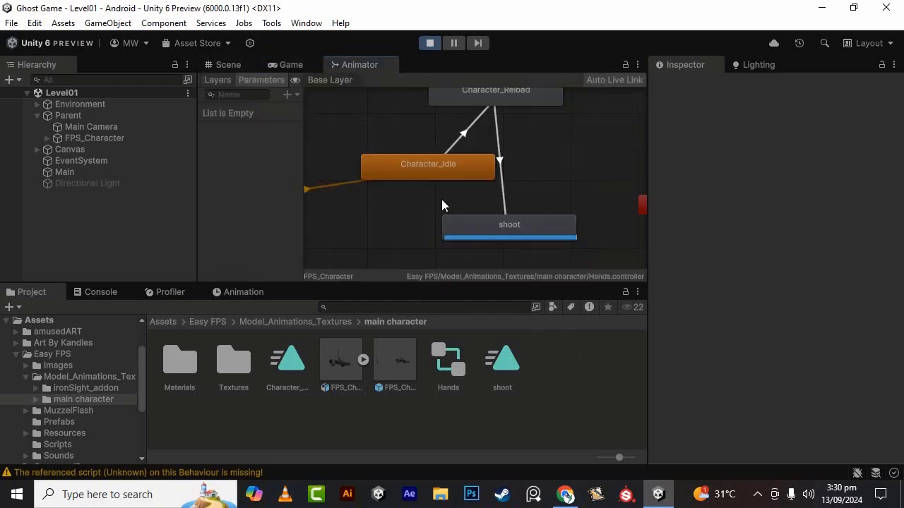
{"action": "right_click", "coordinate": [504, 227]}
{"action": "left_click", "coordinate": [523, 236]}
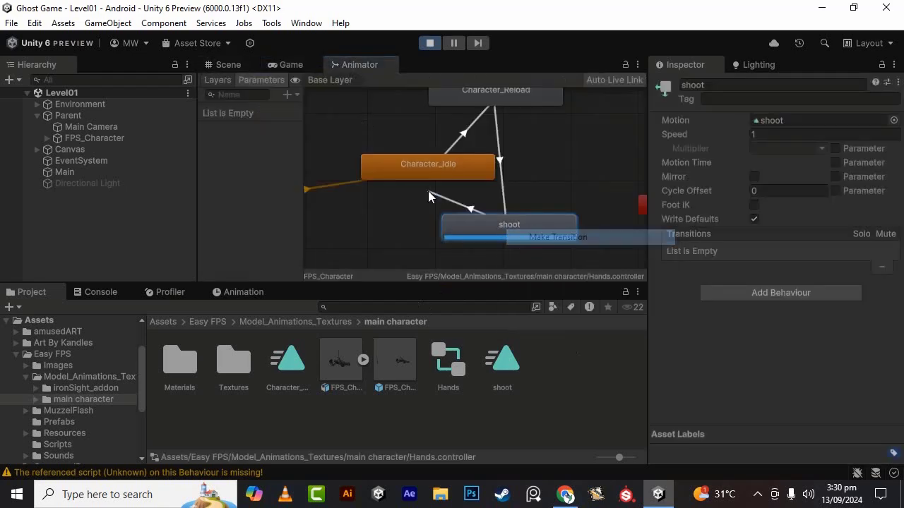
{"action": "left_click", "coordinate": [432, 164]}
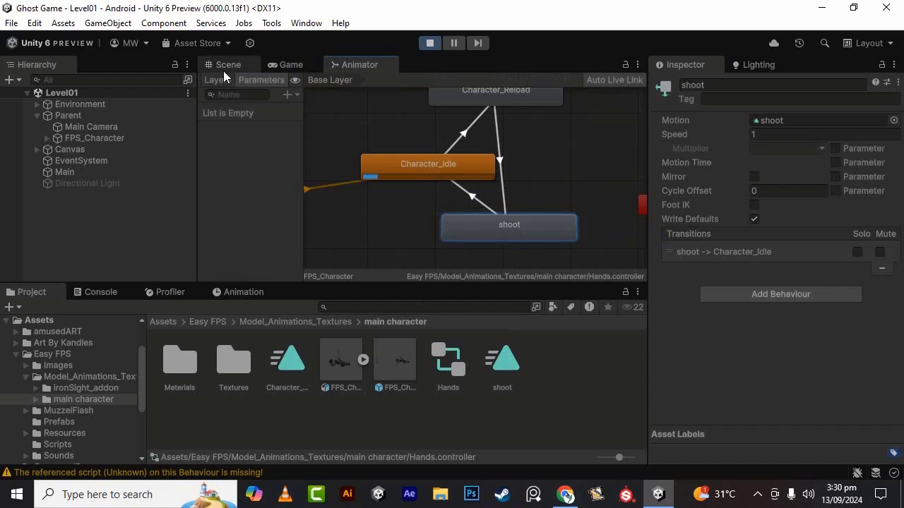
{"action": "left_click", "coordinate": [283, 62]}
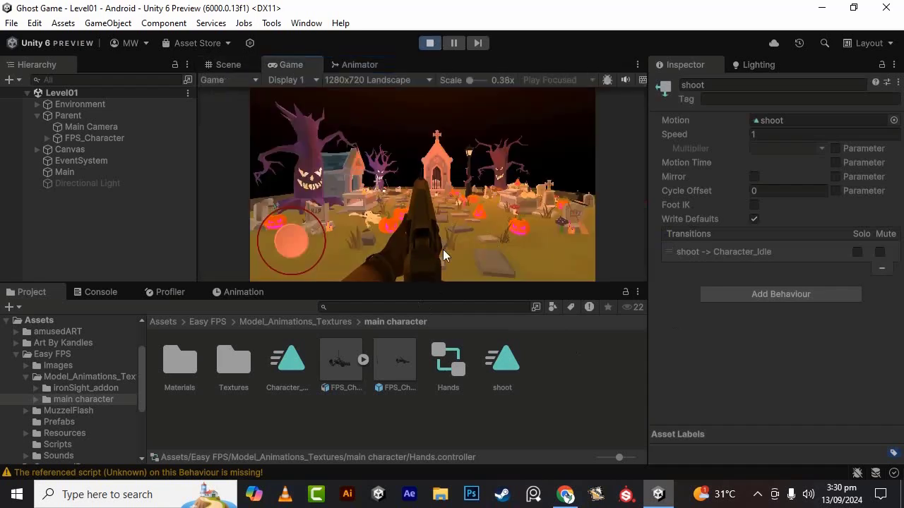
{"action": "key", "text": "ctrl+p"}
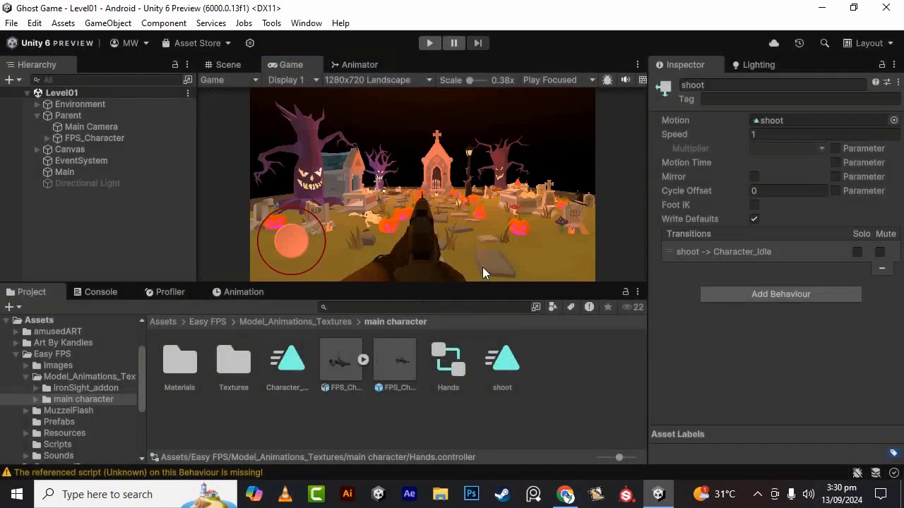
Undo the shoot to Character_Idle transition and the deletion of the Character_Idle to shoot transition.
{"action": "left_click", "coordinate": [344, 64]}
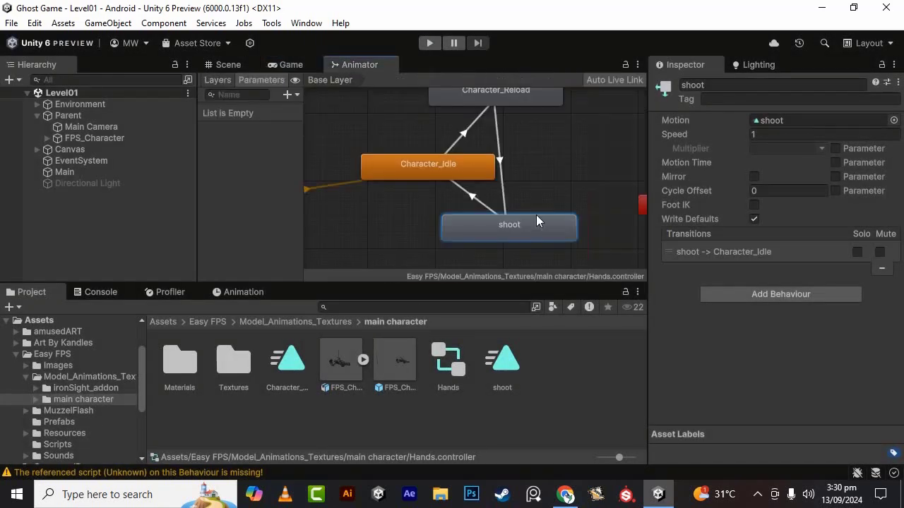
{"action": "scroll", "coordinate": [411, 211], "scroll_direction": "down", "scroll_amount": 3}
{"action": "key", "text": "ctrl+z"}
{"action": "key", "text": "ctrl+z"}
{"action": "key", "text": "ctrl+z"}
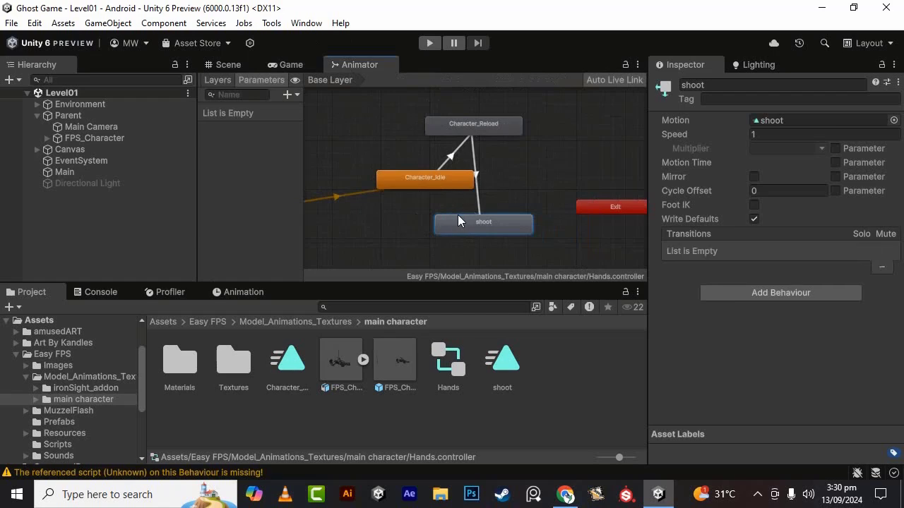
Delete the transitions leading into shoot and make a new one from Character_Idle to shoot.
{"action": "left_click", "coordinate": [458, 208]}
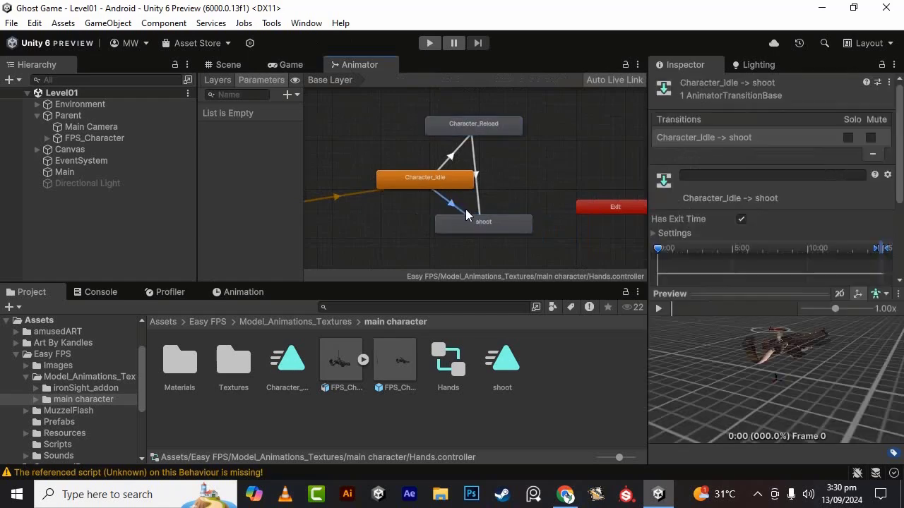
{"action": "key", "text": "Delete"}
{"action": "scroll", "coordinate": [503, 179], "scroll_direction": "up", "scroll_amount": 2}
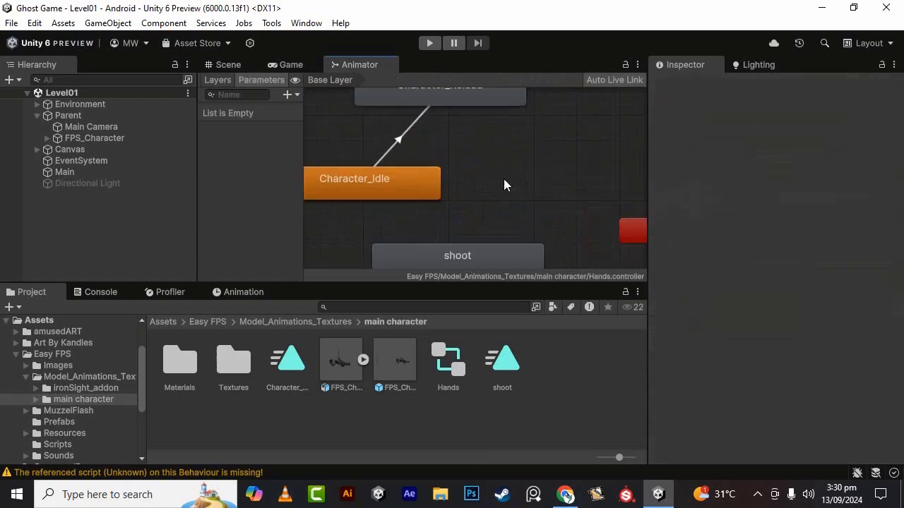
{"action": "left_click", "coordinate": [400, 180]}
{"action": "right_click", "coordinate": [401, 180]}
{"action": "left_click", "coordinate": [419, 189]}
{"action": "left_click", "coordinate": [445, 251]}
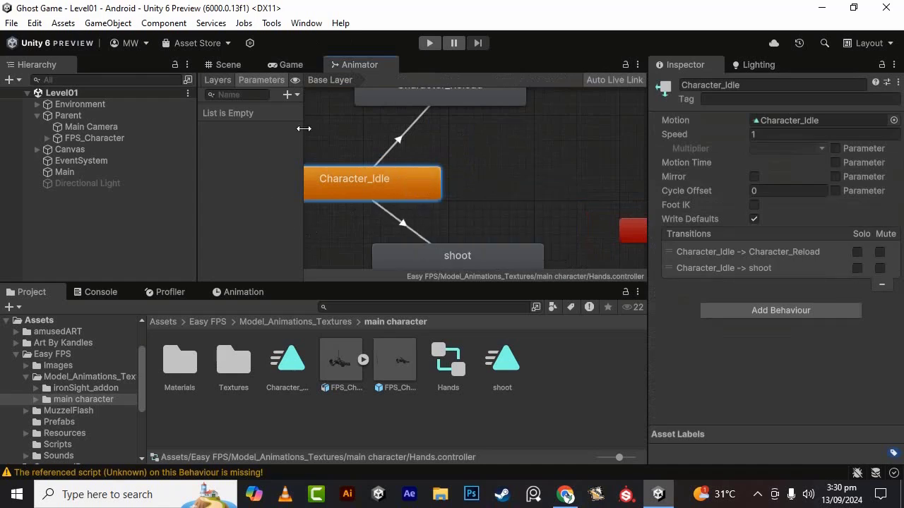
Add two trigger parameters named Reloud and Fire to the Hands controller.
{"action": "left_click", "coordinate": [296, 95]}
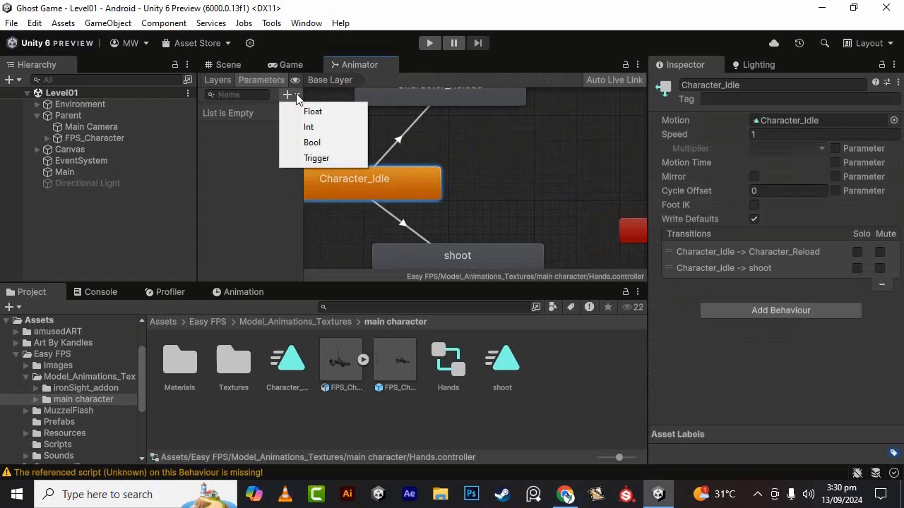
{"action": "left_click", "coordinate": [305, 159]}
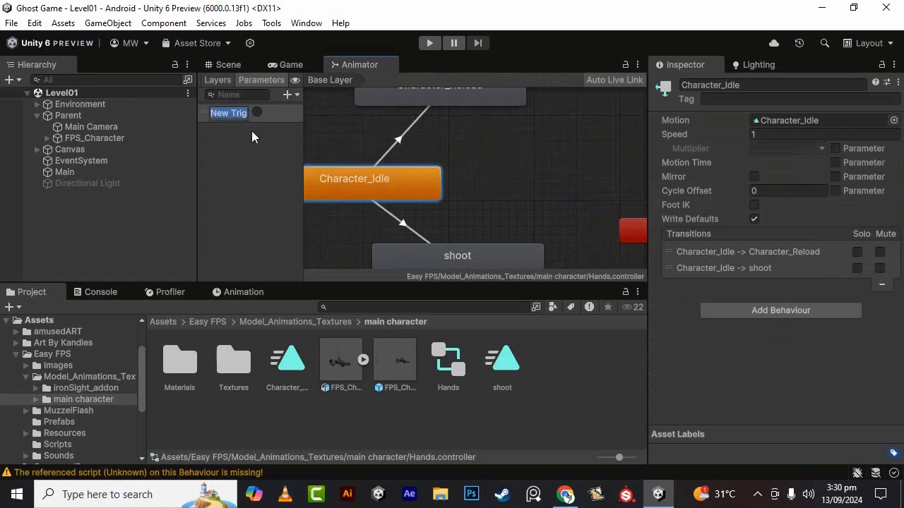
{"action": "type", "text": "Reloud"}
{"action": "key", "text": "Return"}
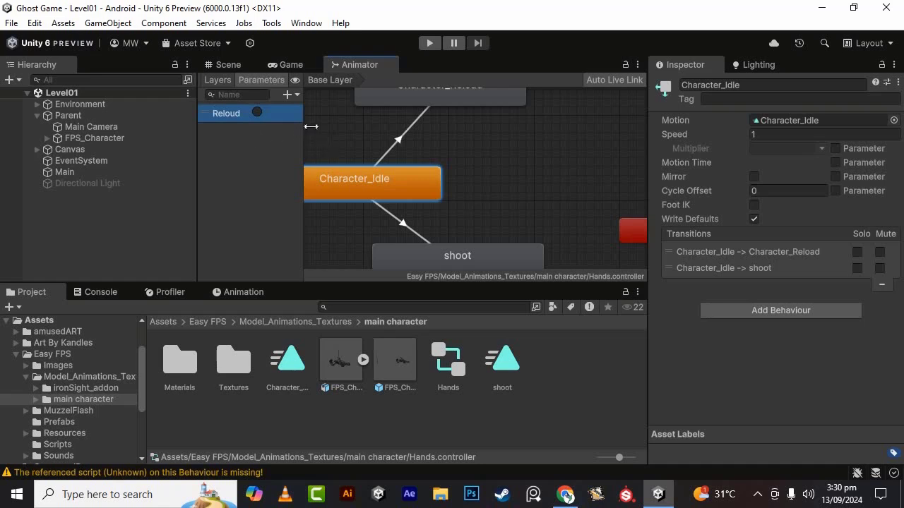
{"action": "left_click", "coordinate": [289, 95]}
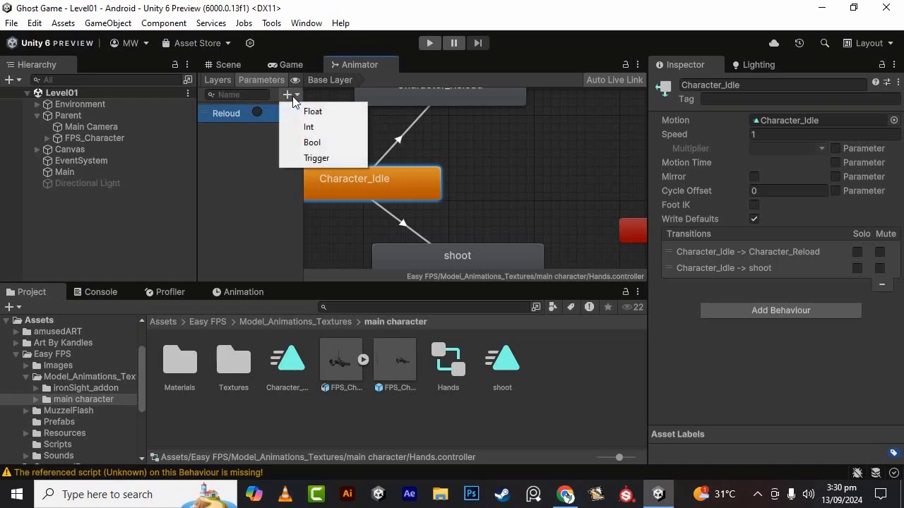
{"action": "left_click", "coordinate": [310, 157]}
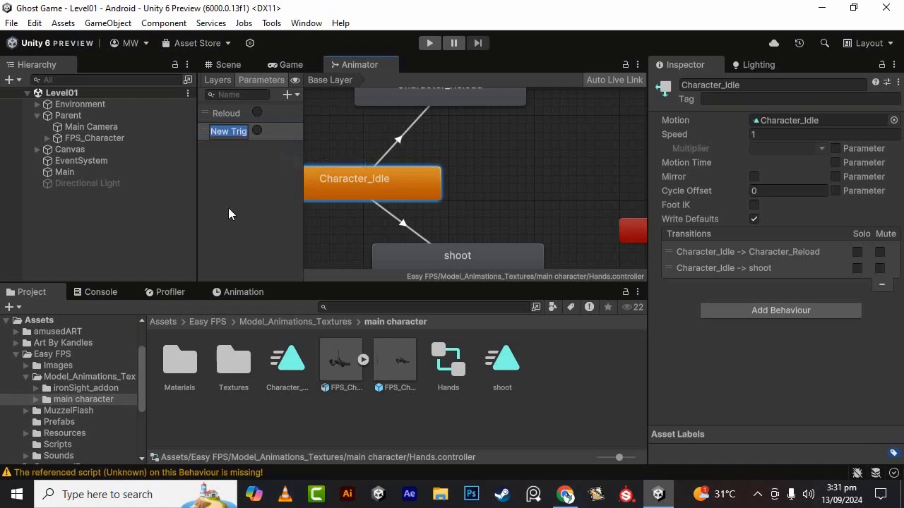
{"action": "type", "text": "Fire"}
{"action": "key", "text": "Return"}
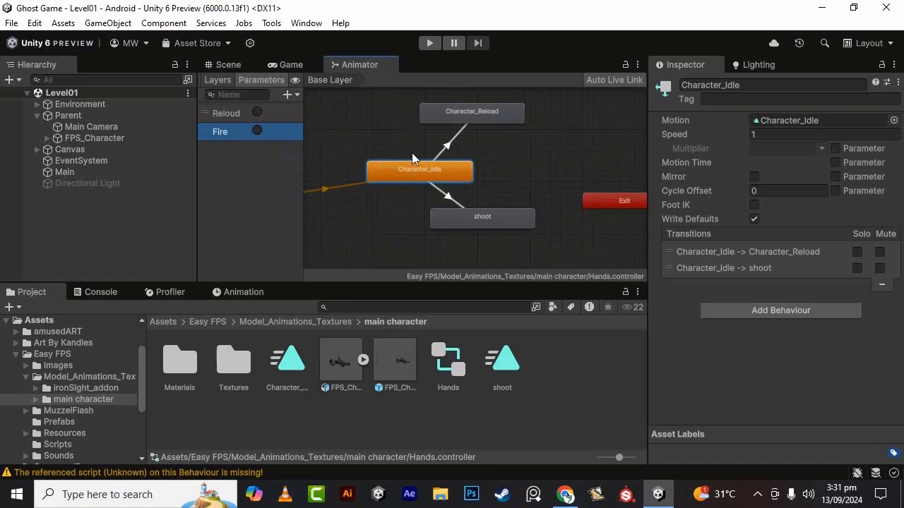
Add the Reloud trigger as a condition on the Character_Idle to Character_Reload transition.
{"action": "scroll", "coordinate": [412, 153], "scroll_direction": "up", "scroll_amount": 2}
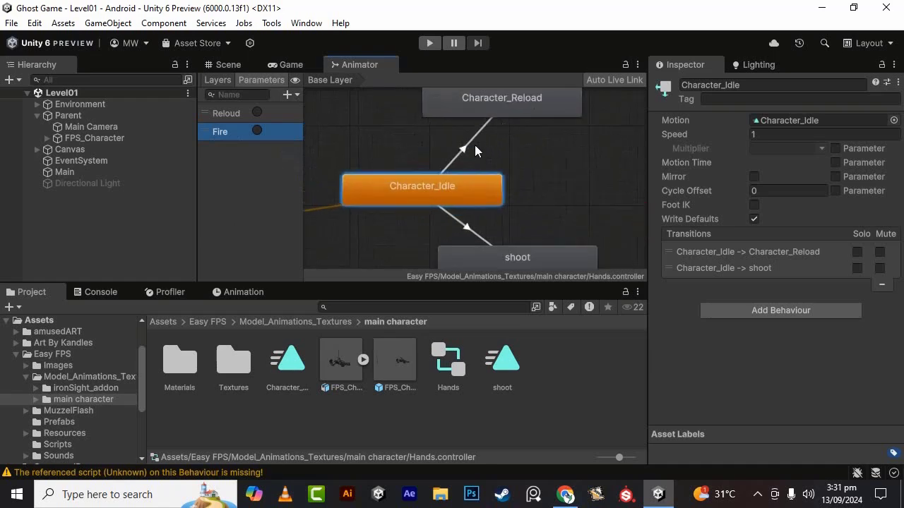
{"action": "left_click", "coordinate": [459, 149]}
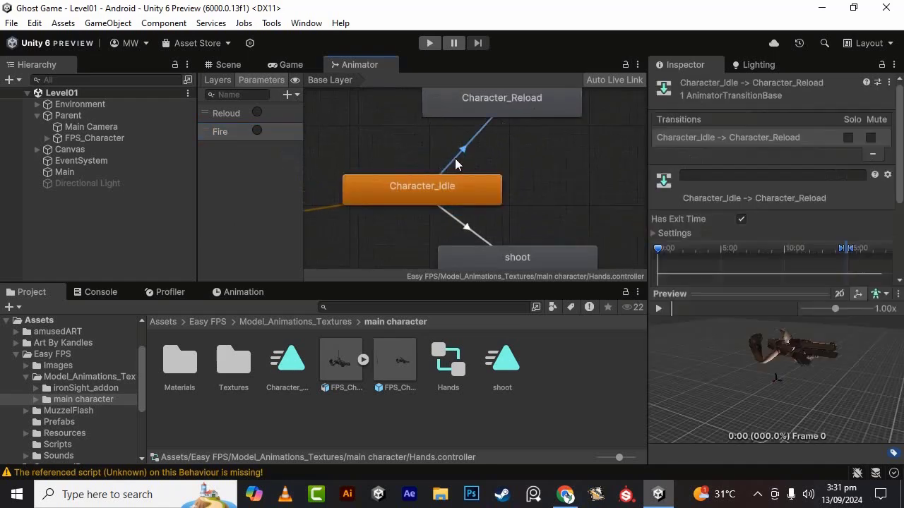
{"action": "scroll", "coordinate": [785, 215], "scroll_direction": "down", "scroll_amount": 1}
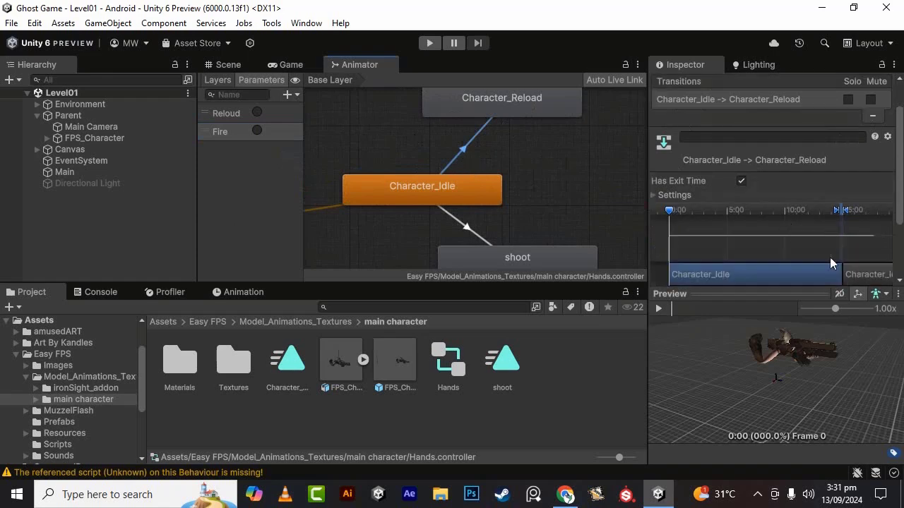
{"action": "scroll", "coordinate": [894, 198], "scroll_direction": "down", "scroll_amount": 2}
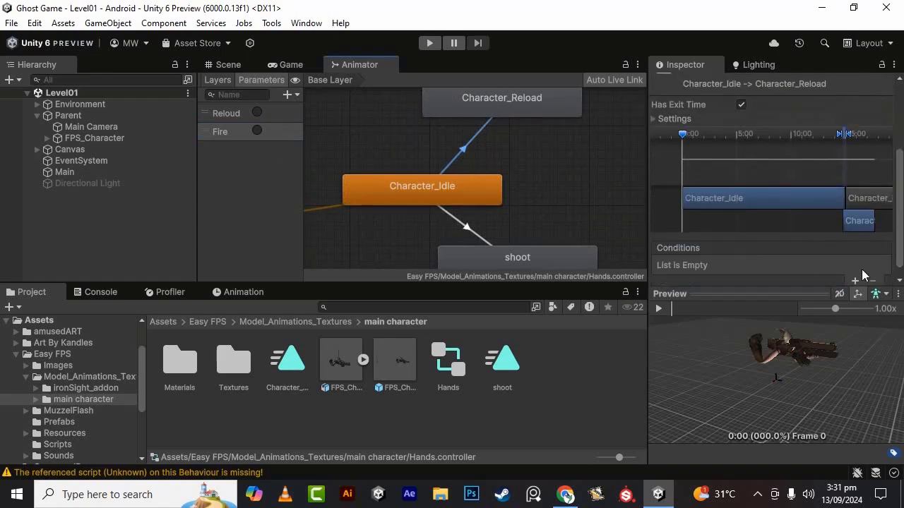
{"action": "scroll", "coordinate": [864, 269], "scroll_direction": "down", "scroll_amount": 1}
{"action": "left_click", "coordinate": [855, 270]}
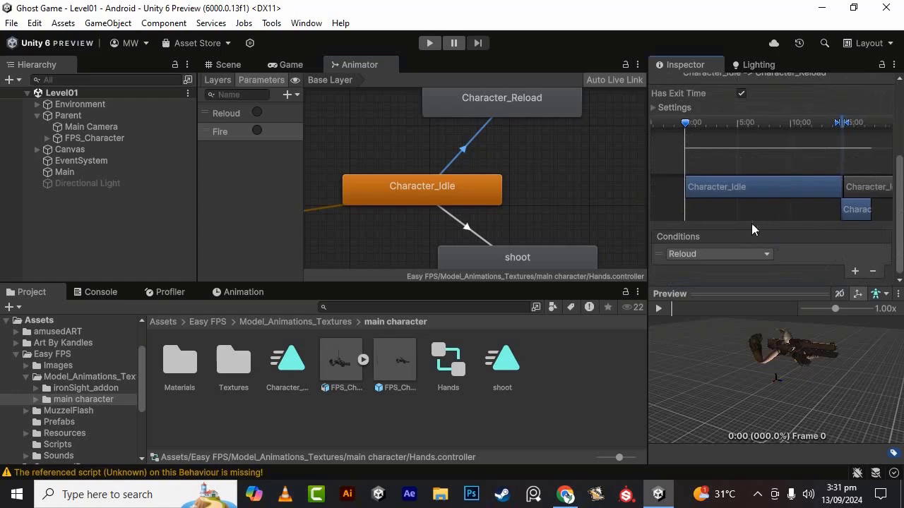
{"action": "left_click", "coordinate": [729, 254]}
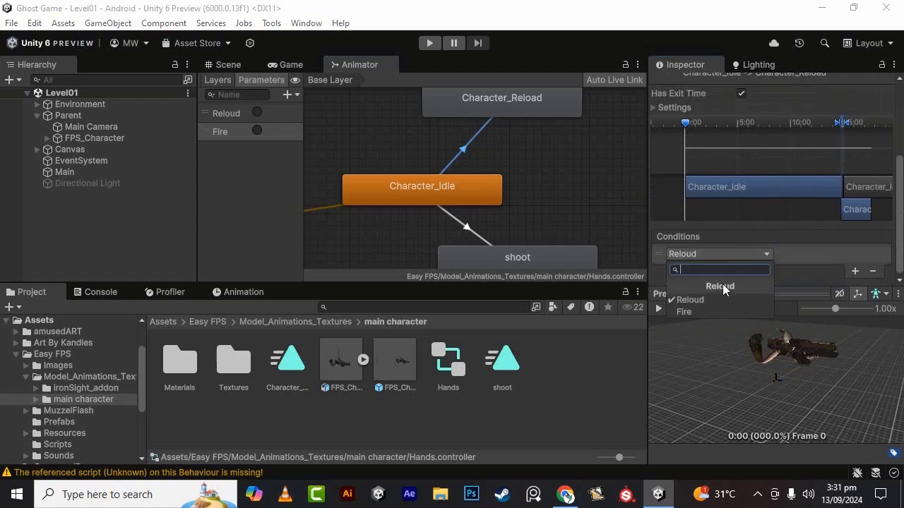
{"action": "left_click", "coordinate": [682, 3]}
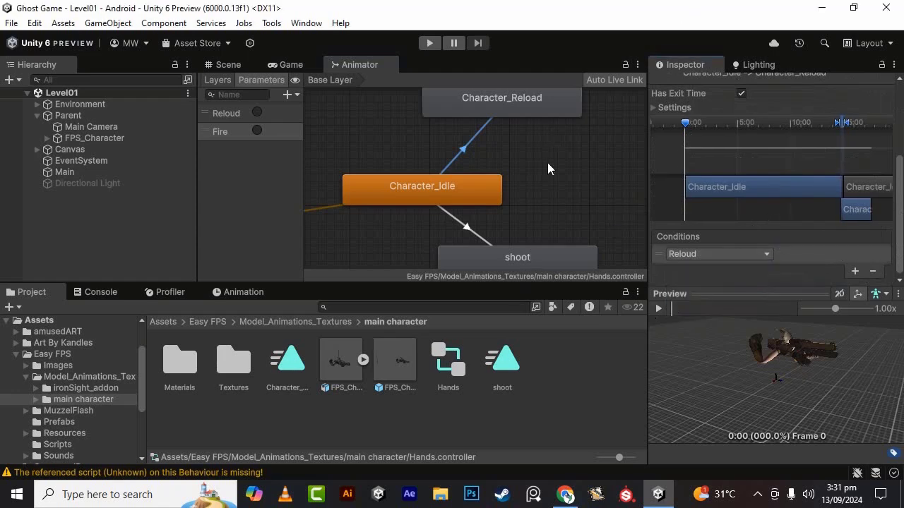
Turn off Has Exit Time for the Character_Idle to Character_Reload transition.
{"action": "left_click", "coordinate": [547, 162]}
{"action": "scroll", "coordinate": [443, 208], "scroll_direction": "up", "scroll_amount": 3}
{"action": "scroll", "coordinate": [464, 180], "scroll_direction": "down", "scroll_amount": 6}
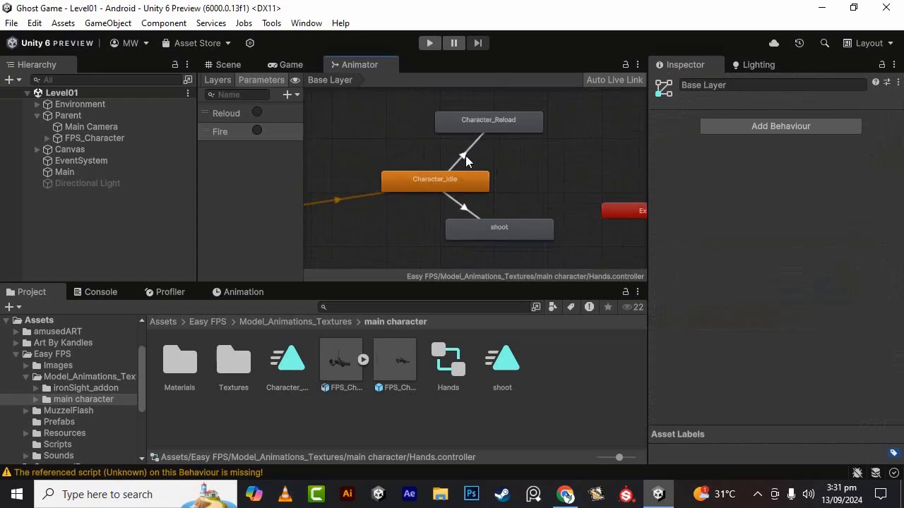
{"action": "left_click", "coordinate": [481, 135]}
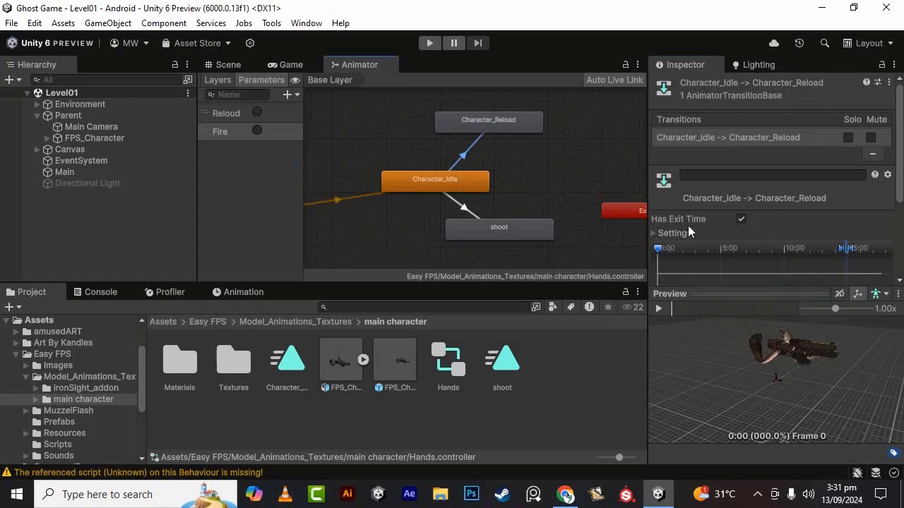
{"action": "left_click", "coordinate": [741, 220]}
Make a transition from Character_Reload back to Character_Idle.
{"action": "left_click", "coordinate": [523, 125]}
{"action": "right_click", "coordinate": [523, 123]}
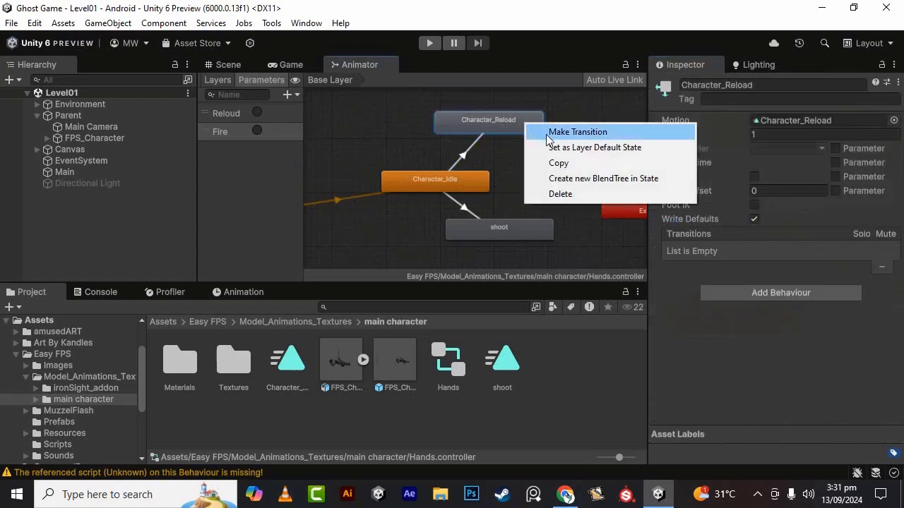
{"action": "left_click", "coordinate": [548, 134]}
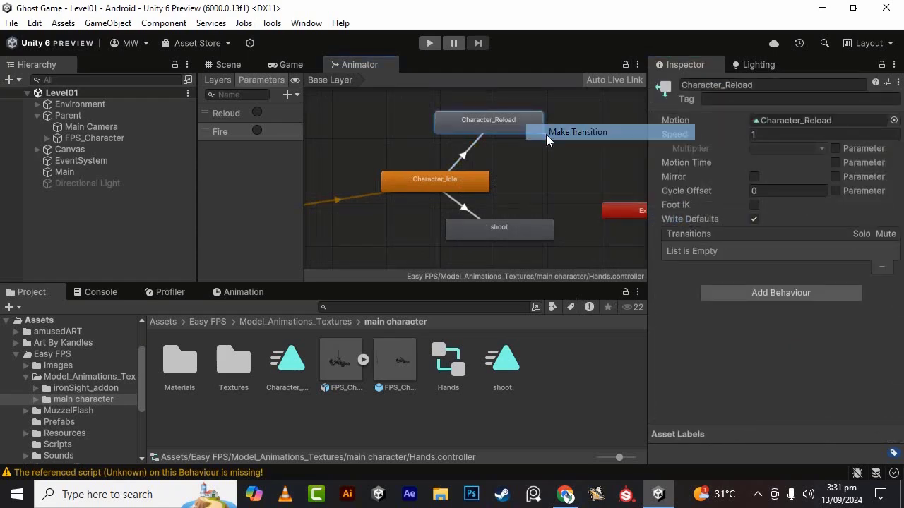
{"action": "left_click", "coordinate": [458, 179]}
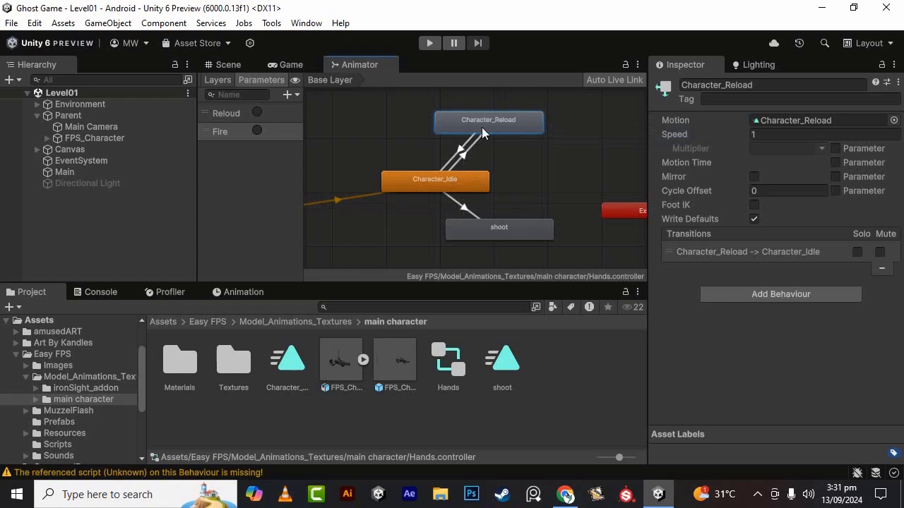
Turn off Has Exit Time for the Character_Idle to shoot transition.
{"action": "left_click", "coordinate": [463, 148]}
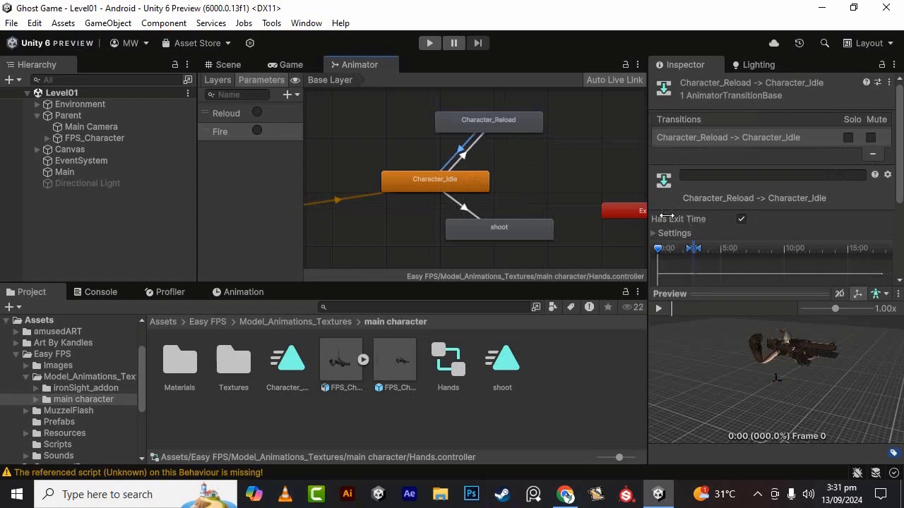
{"action": "left_click", "coordinate": [560, 181]}
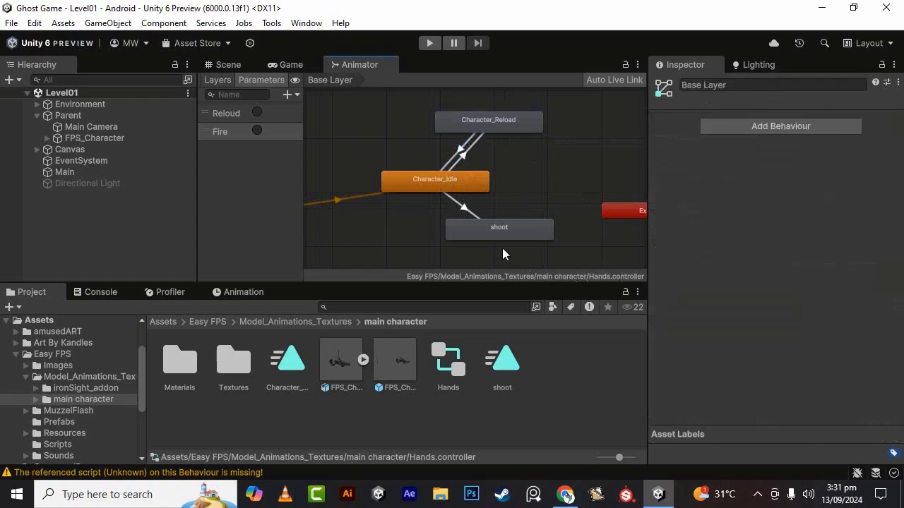
{"action": "left_click", "coordinate": [464, 205]}
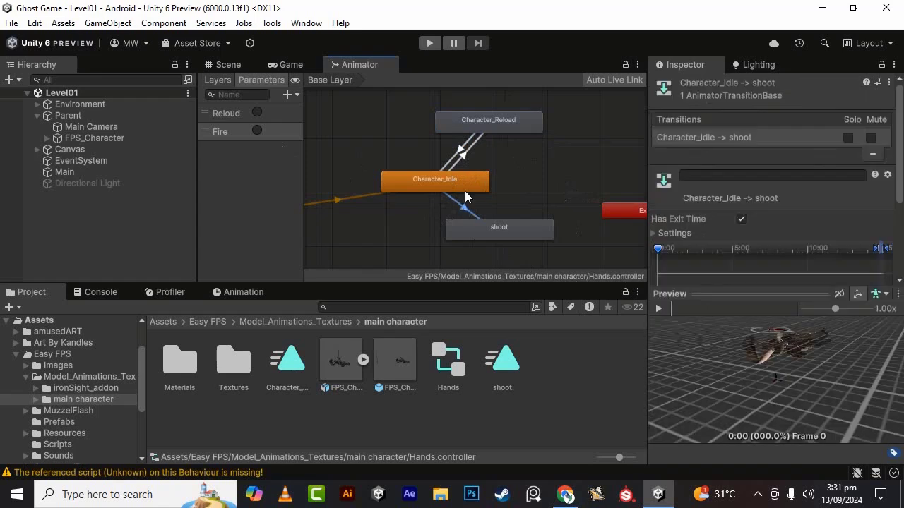
{"action": "scroll", "coordinate": [796, 195], "scroll_direction": "down", "scroll_amount": 5}
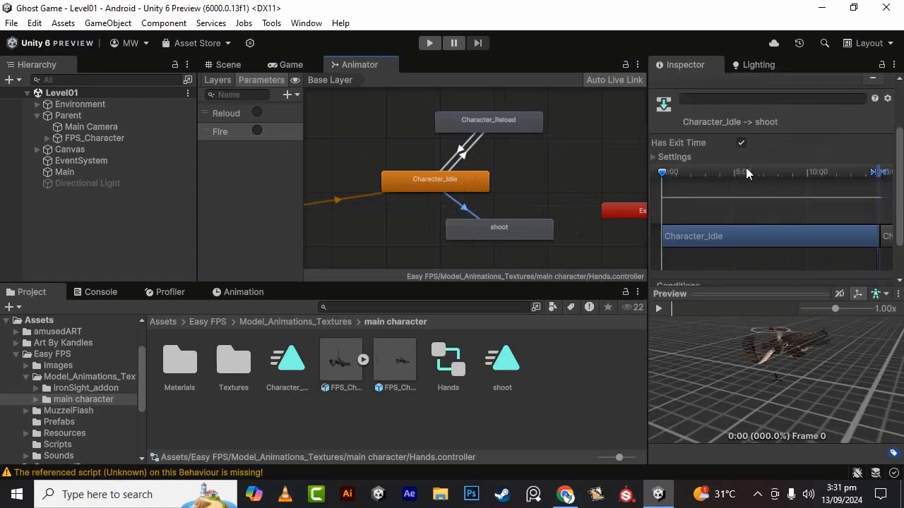
{"action": "left_click", "coordinate": [741, 104]}
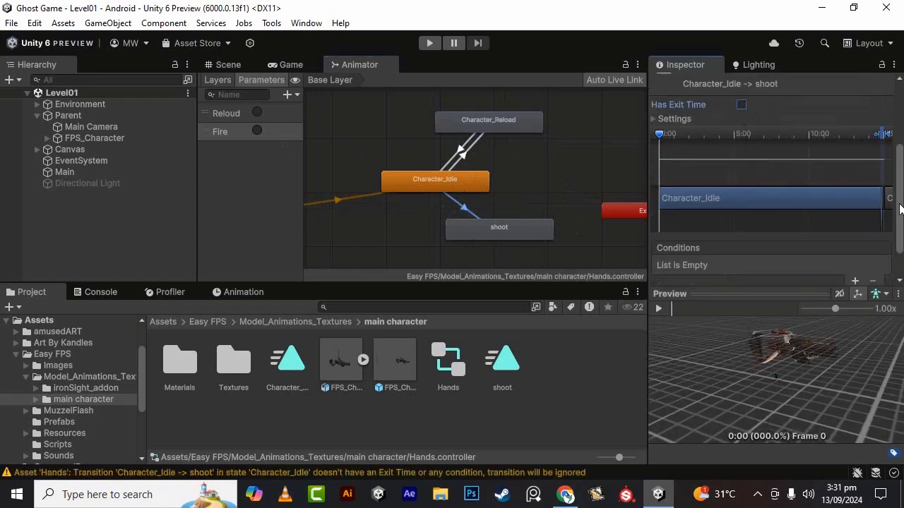
Add the Fire trigger as a condition on the Character_Idle to shoot transition.
{"action": "left_click_drag", "start_coordinate": [900, 195], "coordinate": [901, 216]}
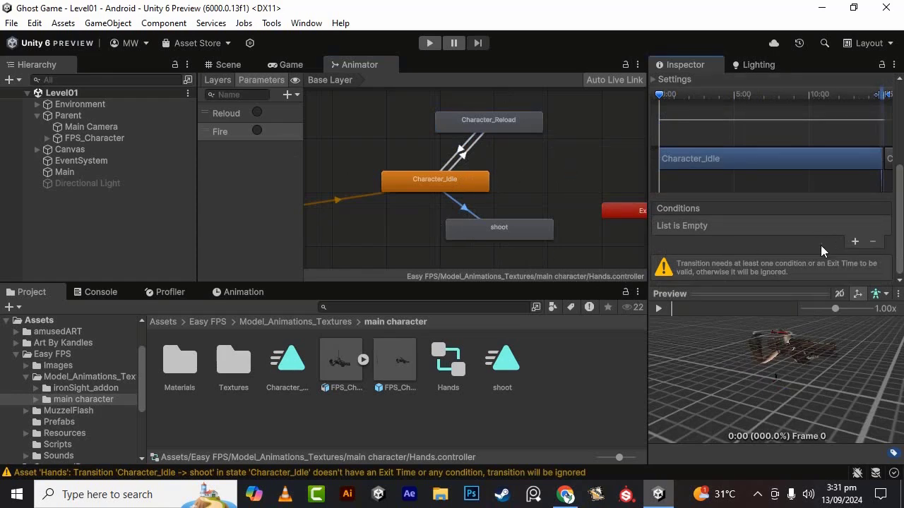
{"action": "left_click", "coordinate": [855, 243]}
{"action": "left_click", "coordinate": [715, 252]}
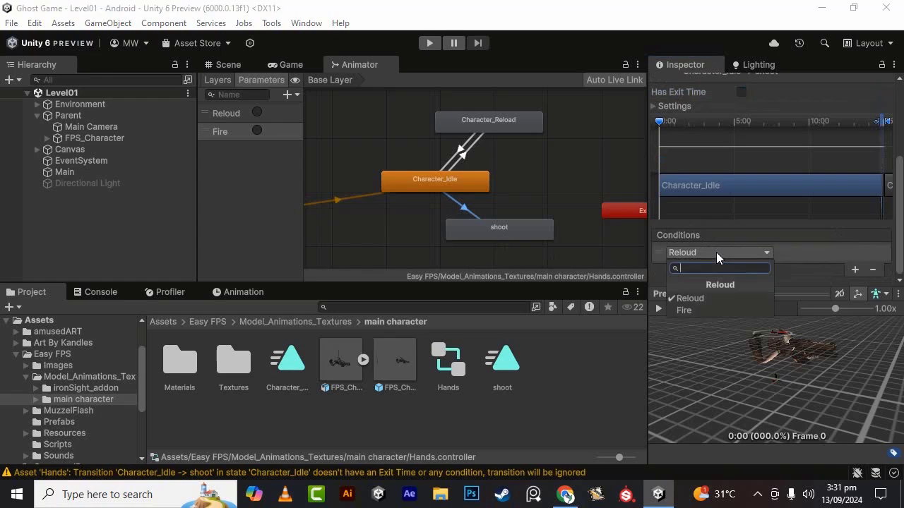
{"action": "left_click", "coordinate": [687, 300]}
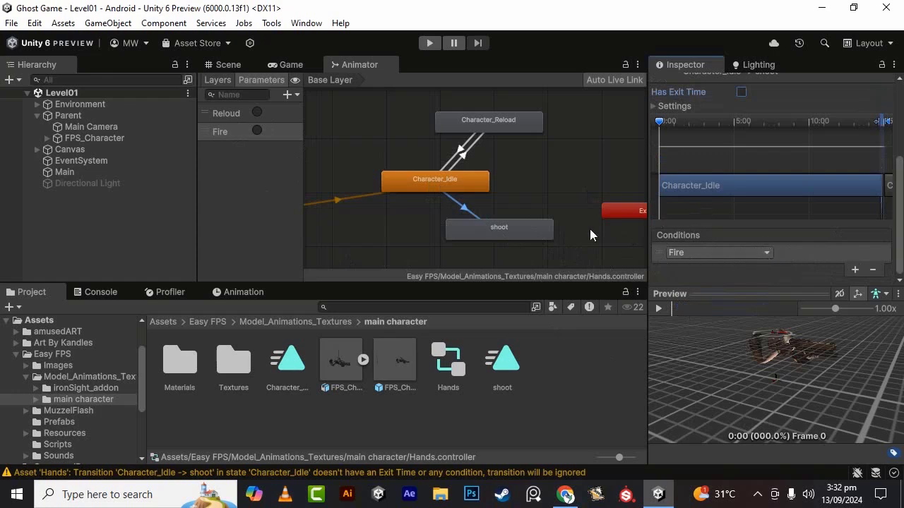
Make a transition from shoot back to Character_Idle and select it.
{"action": "right_click", "coordinate": [526, 231]}
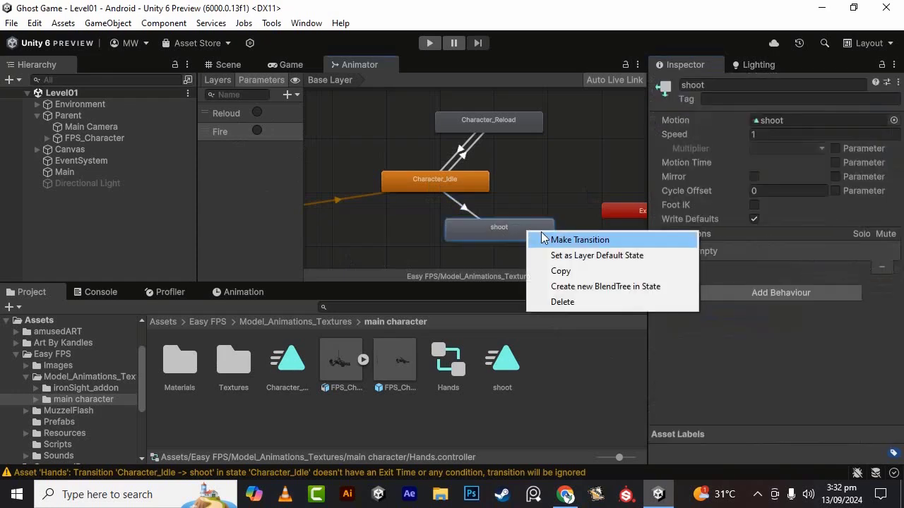
{"action": "left_click", "coordinate": [575, 241]}
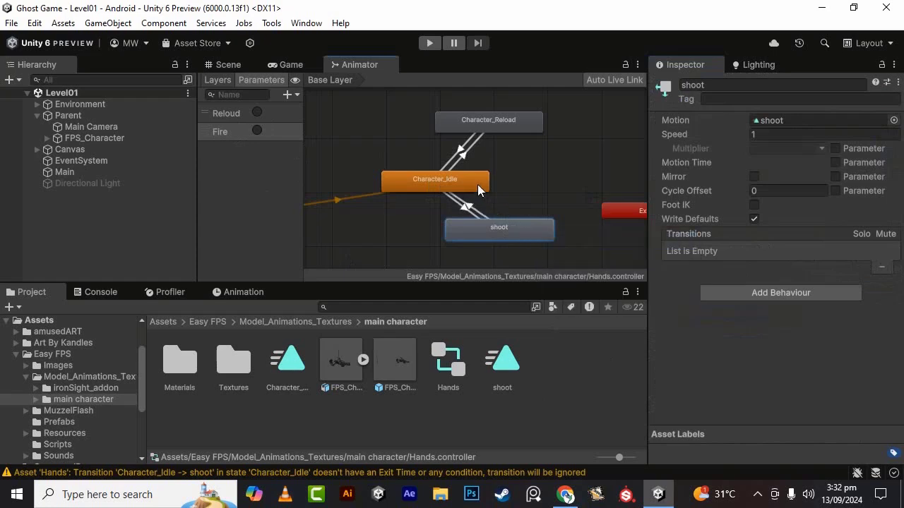
{"action": "left_click", "coordinate": [478, 185]}
{"action": "left_click", "coordinate": [477, 211]}
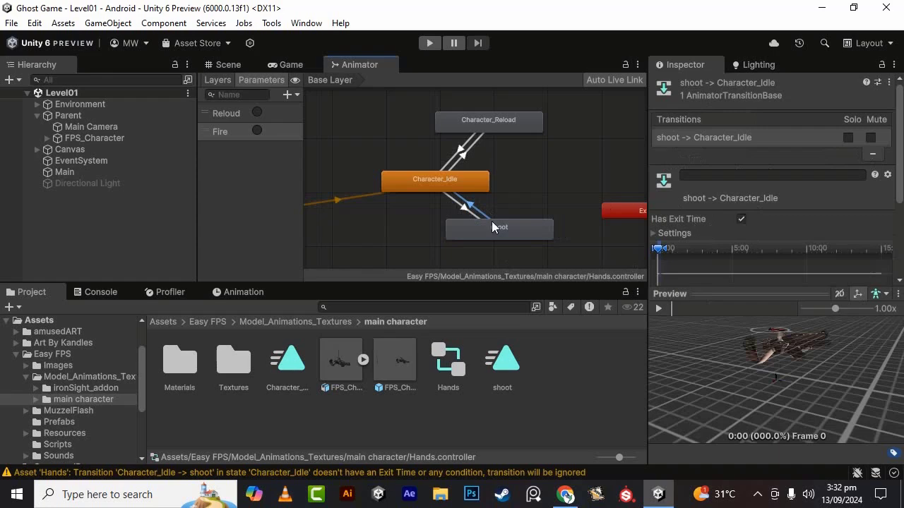
Examine the shoot clip, the shoot state and the settings of both transitions between Character_Idle and shoot.
{"action": "left_click", "coordinate": [467, 207]}
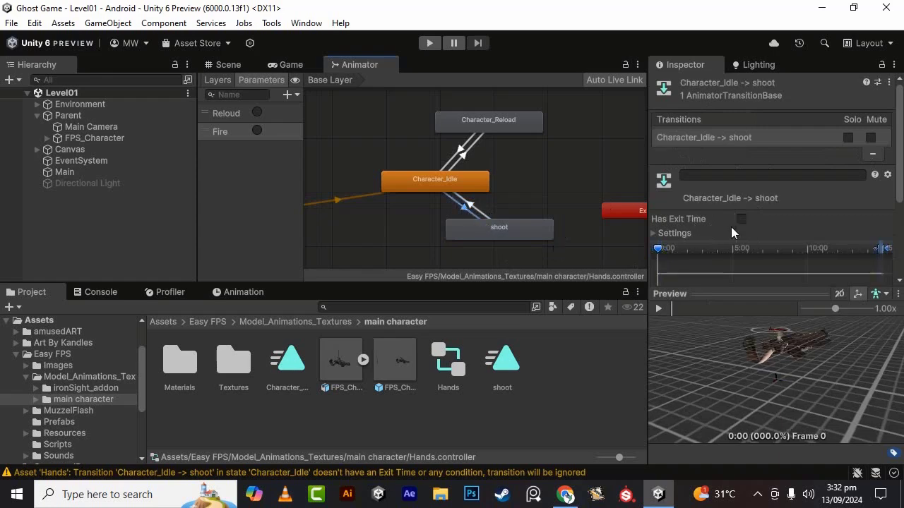
{"action": "left_click", "coordinate": [570, 195]}
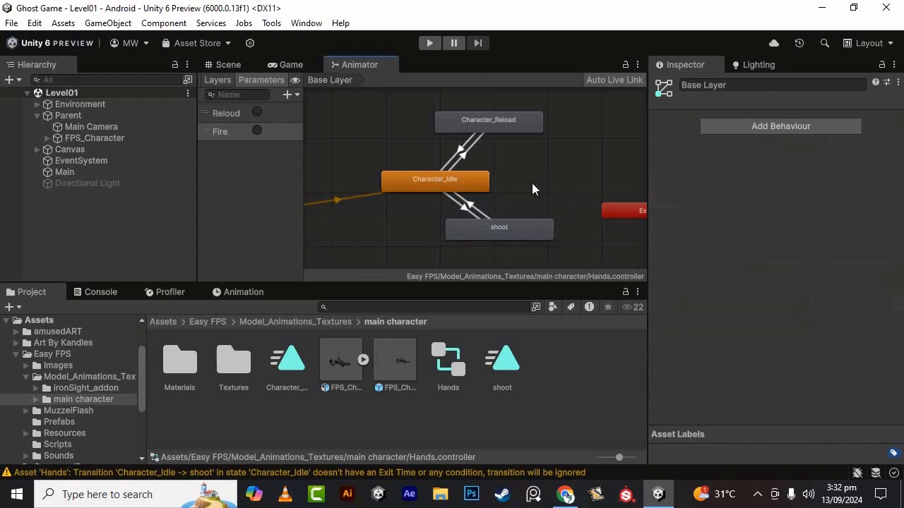
{"action": "left_click", "coordinate": [515, 361]}
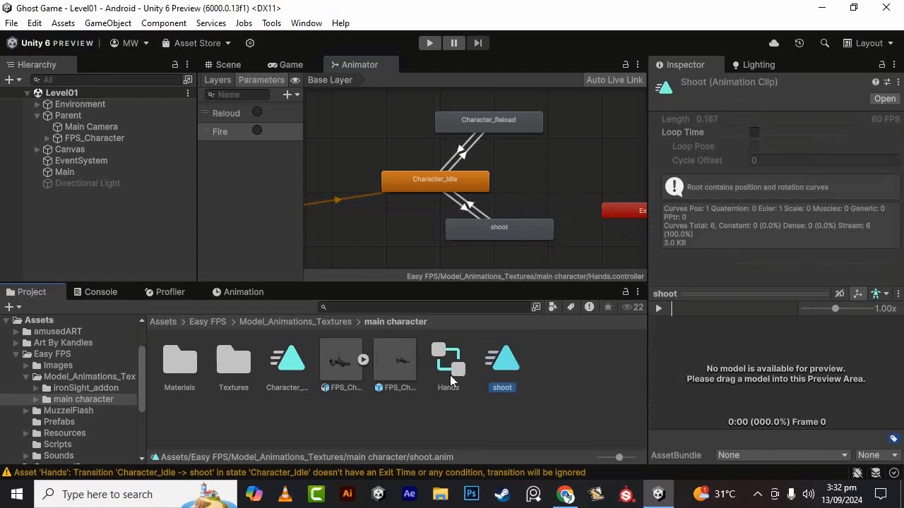
{"action": "left_click", "coordinate": [486, 220]}
{"action": "left_click", "coordinate": [487, 227]}
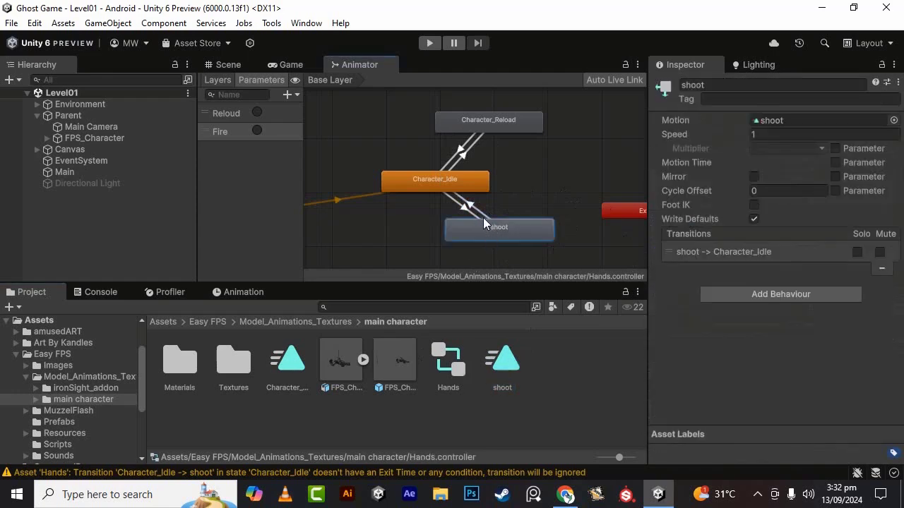
{"action": "left_click", "coordinate": [464, 211]}
{"action": "left_click", "coordinate": [472, 237]}
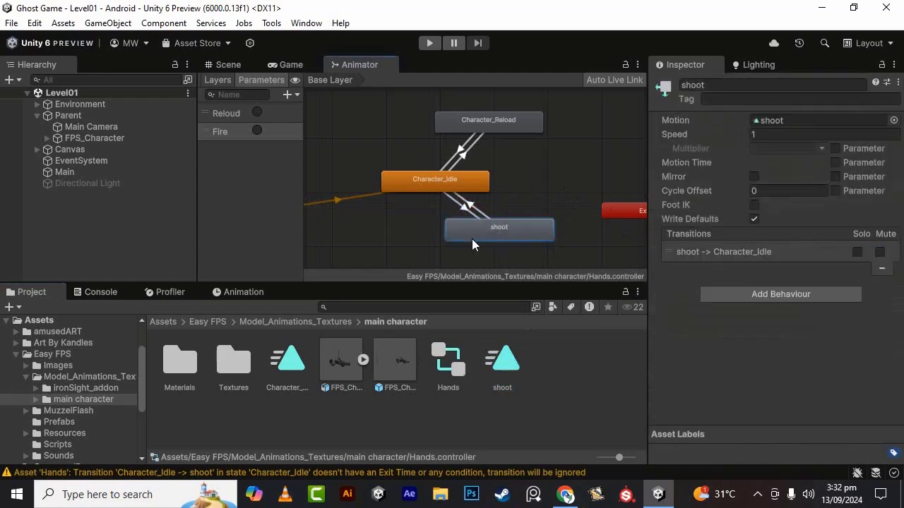
{"action": "left_click", "coordinate": [459, 186]}
{"action": "left_click", "coordinate": [526, 240]}
{"action": "left_click", "coordinate": [466, 209]}
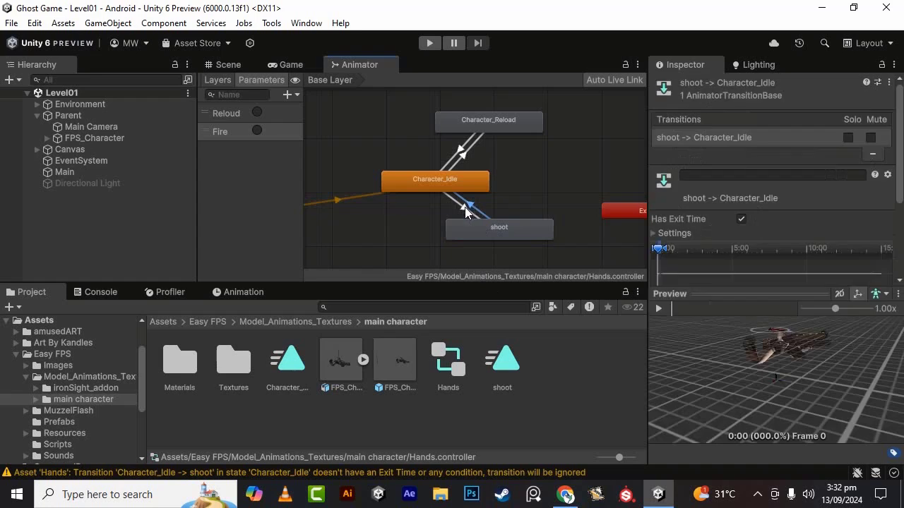
Play and scrub the animation preview of the Character_Idle to shoot transition.
{"action": "left_click", "coordinate": [463, 206]}
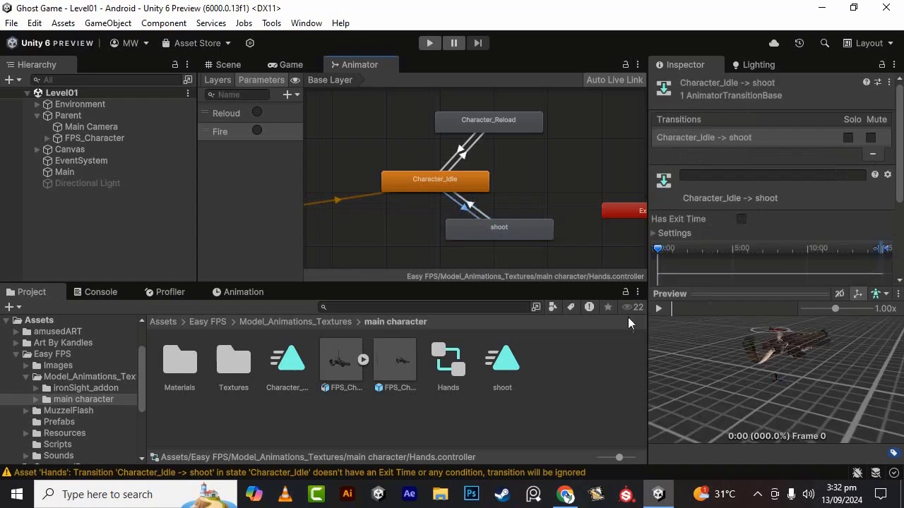
{"action": "left_click", "coordinate": [652, 307]}
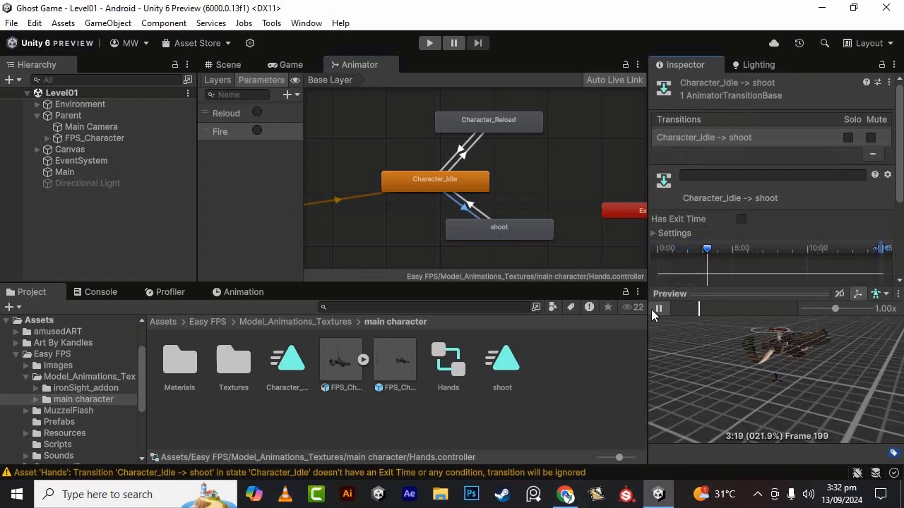
{"action": "left_click_drag", "start_coordinate": [731, 250], "coordinate": [830, 260]}
{"action": "left_click", "coordinate": [518, 207]}
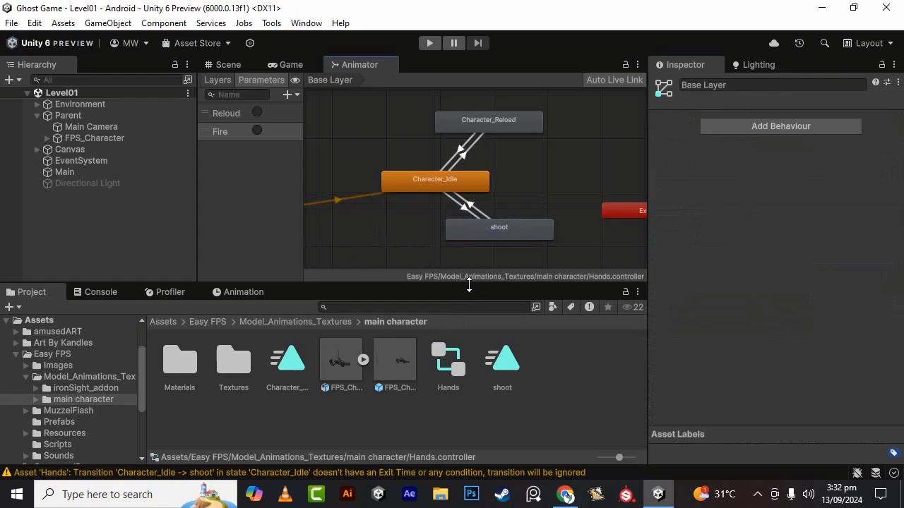
Check how the armed FPS character looks in the level and through the game camera.
{"action": "left_click", "coordinate": [233, 65]}
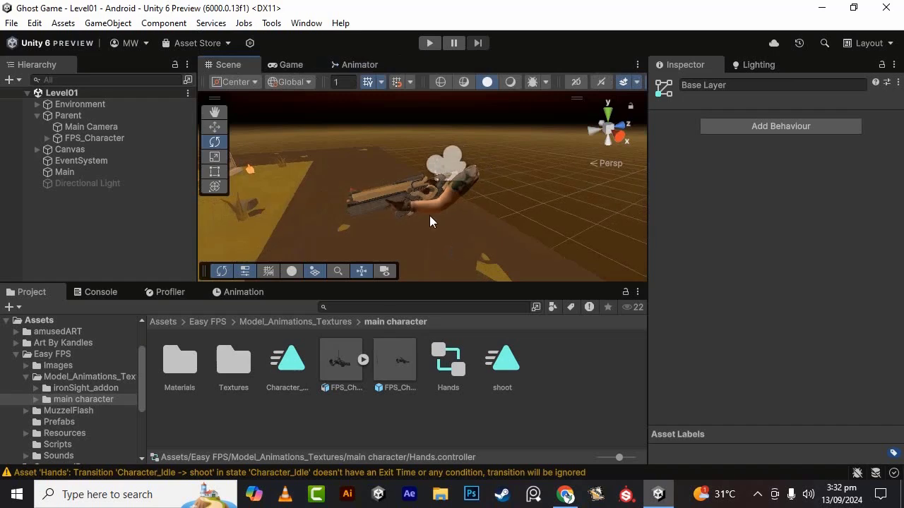
{"action": "left_click", "coordinate": [310, 61]}
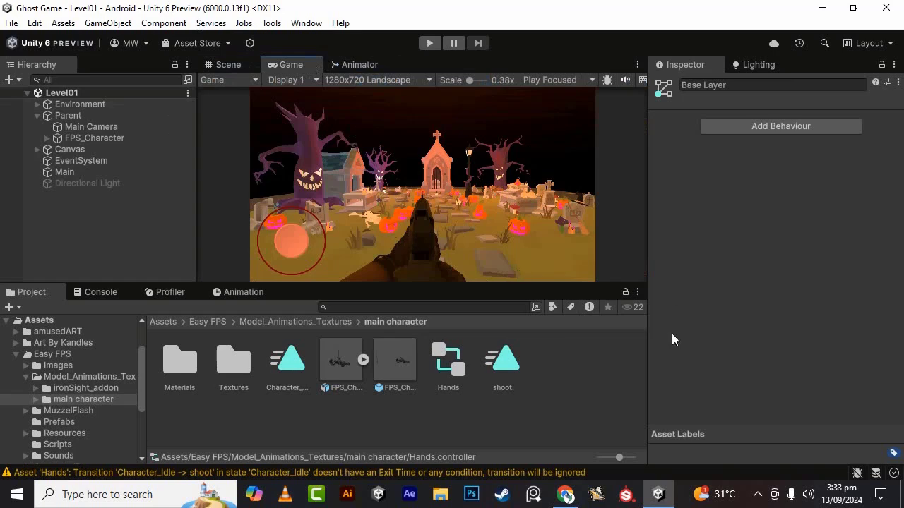
{"action": "left_click", "coordinate": [520, 402]}
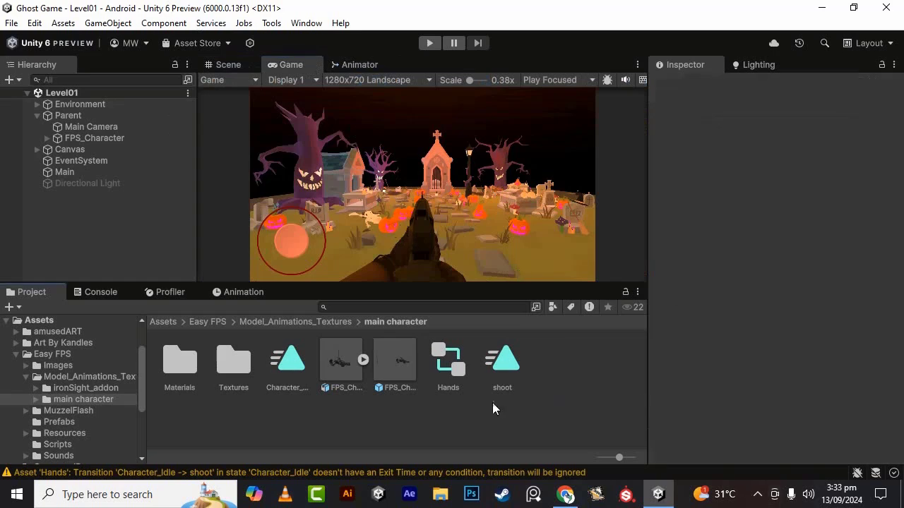